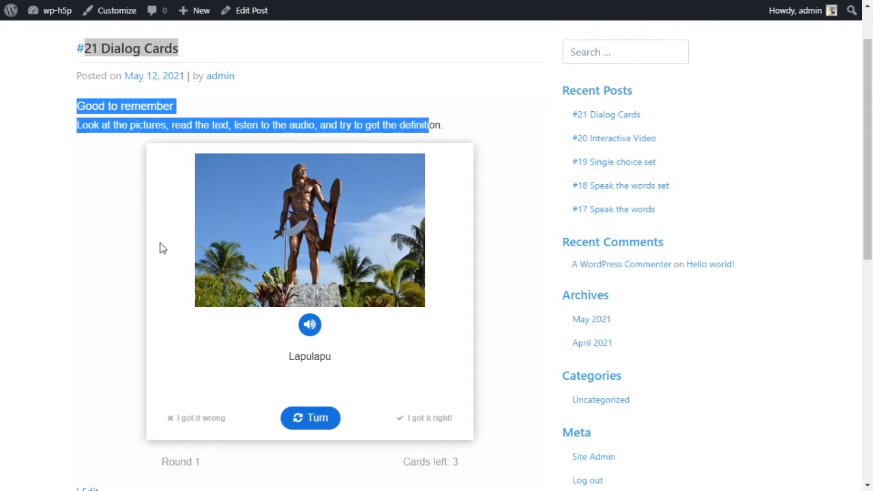
Play the audio of the first sample dialog card and turn the card to read its definition.
scroll(147, 245, up, 1)
click(139, 160)
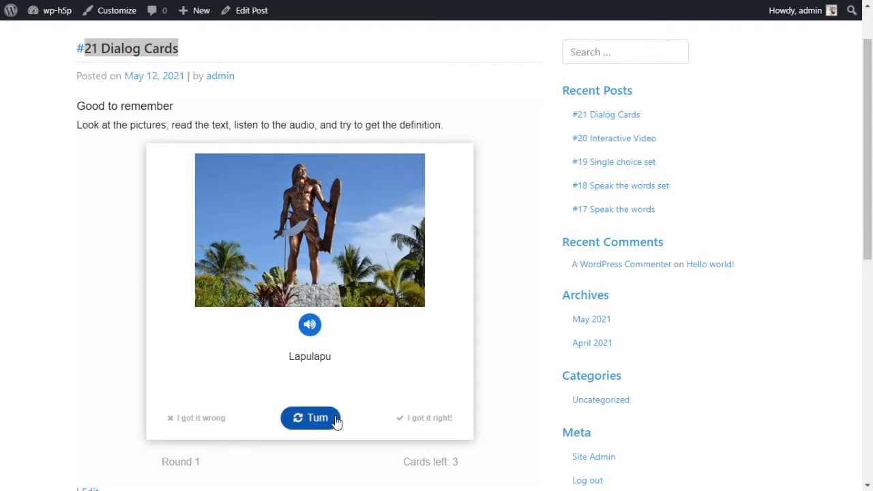
click(310, 328)
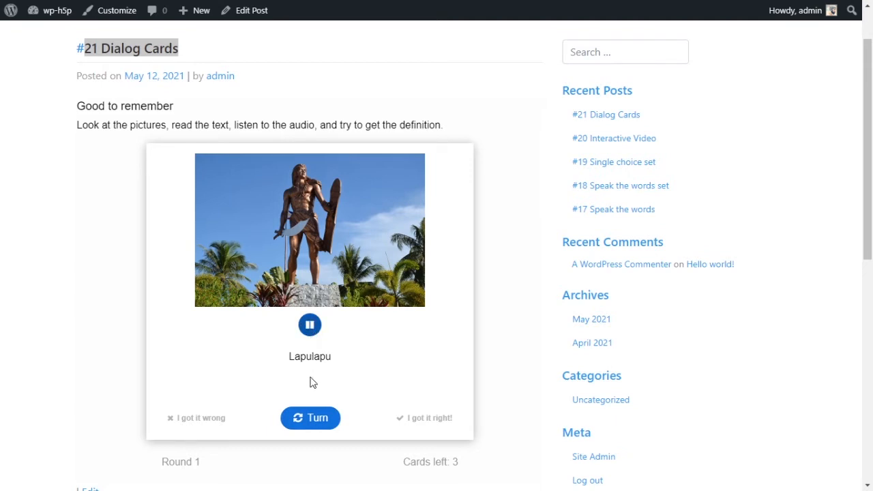
click(307, 419)
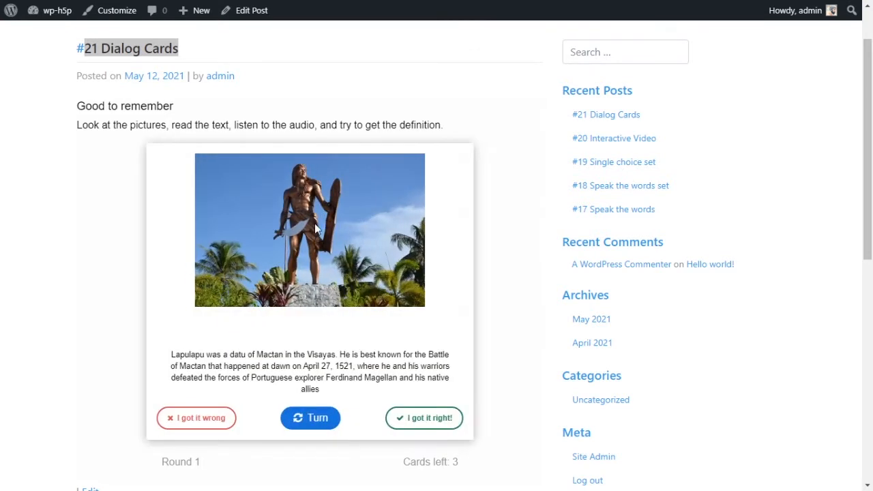
drag(170, 354, 366, 391)
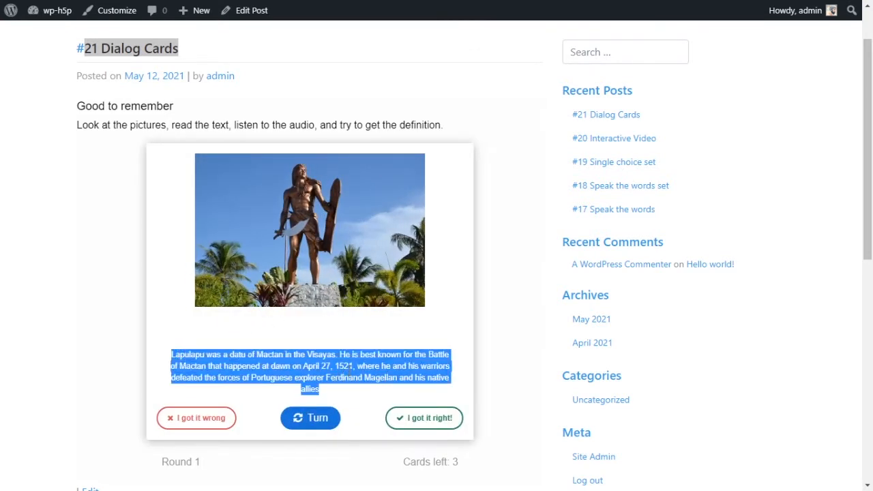
click(349, 368)
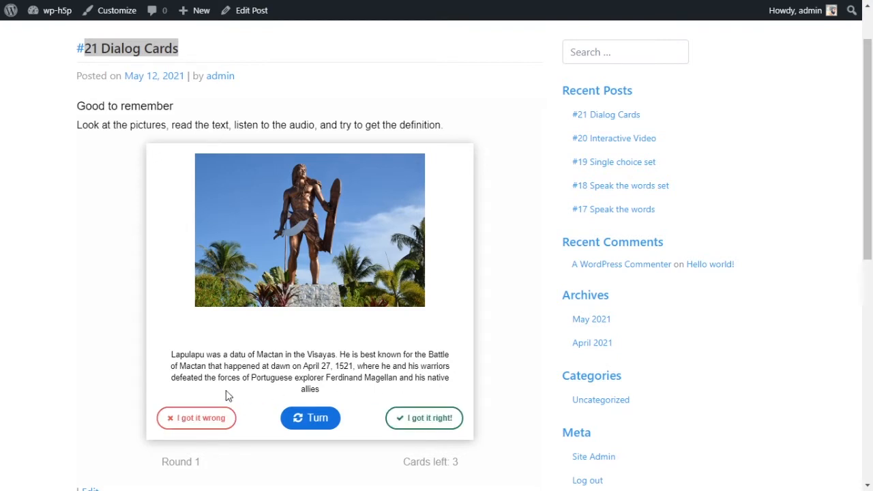
Turn the remaining sample cards and mark all three cards as answered right to finish round 1.
click(441, 425)
click(312, 417)
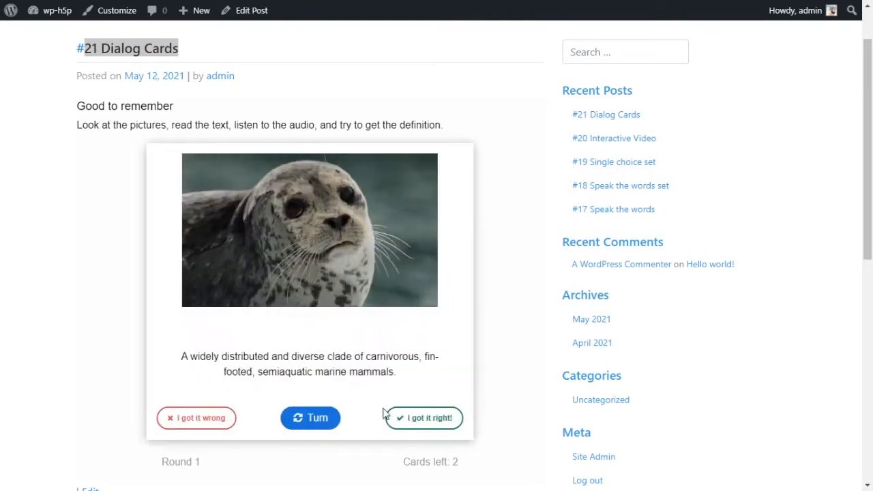
click(426, 417)
click(323, 418)
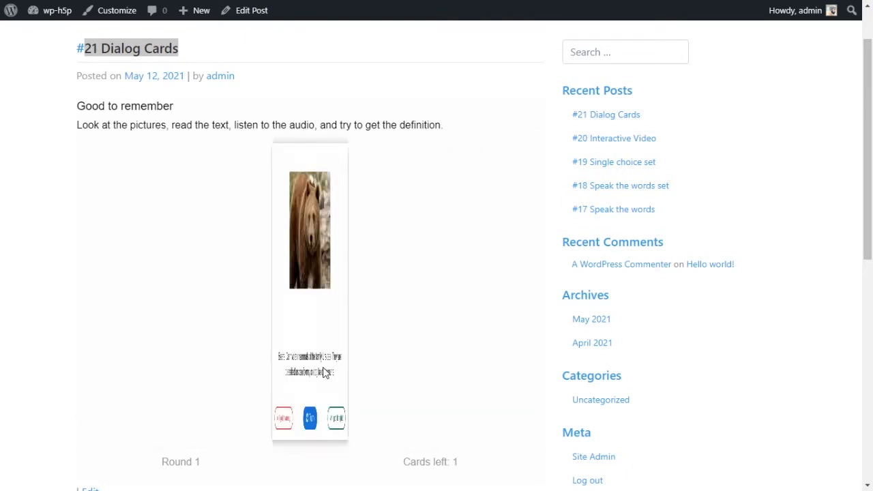
click(412, 423)
click(332, 421)
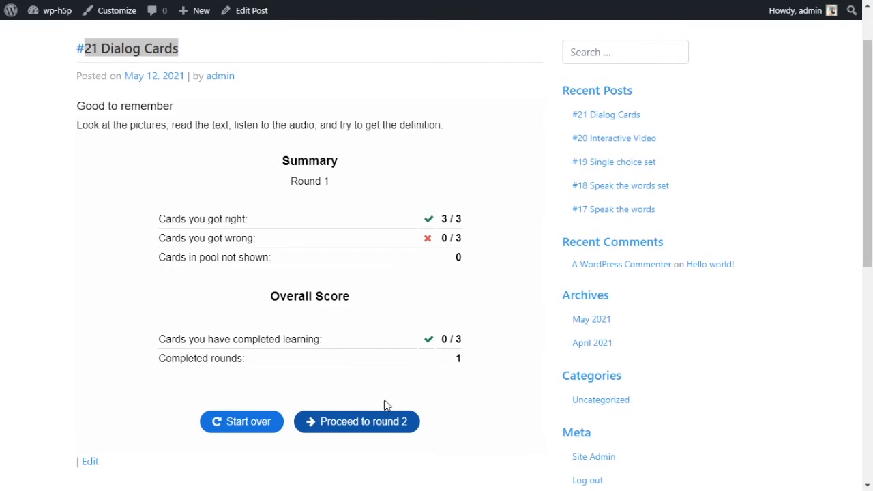
Examine the round 1 summary, the overall score and the task description of the sample activity.
triple_click(461, 335)
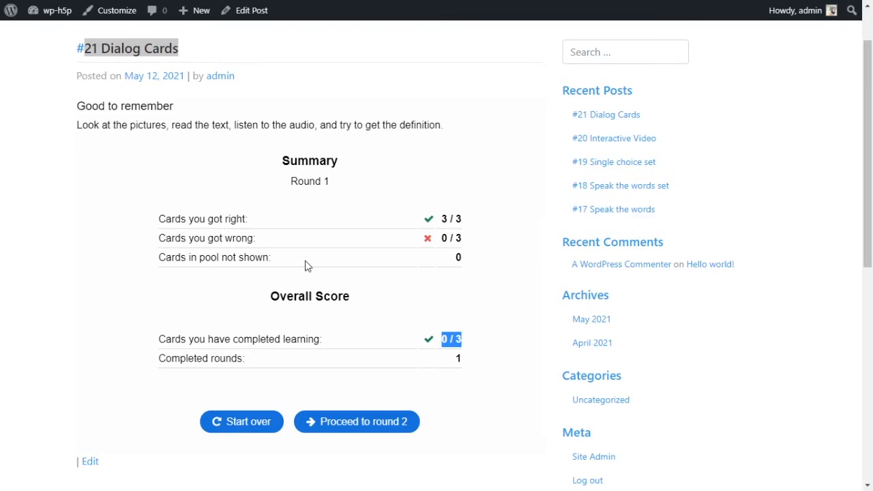
click(442, 341)
scroll(389, 311, up, 1)
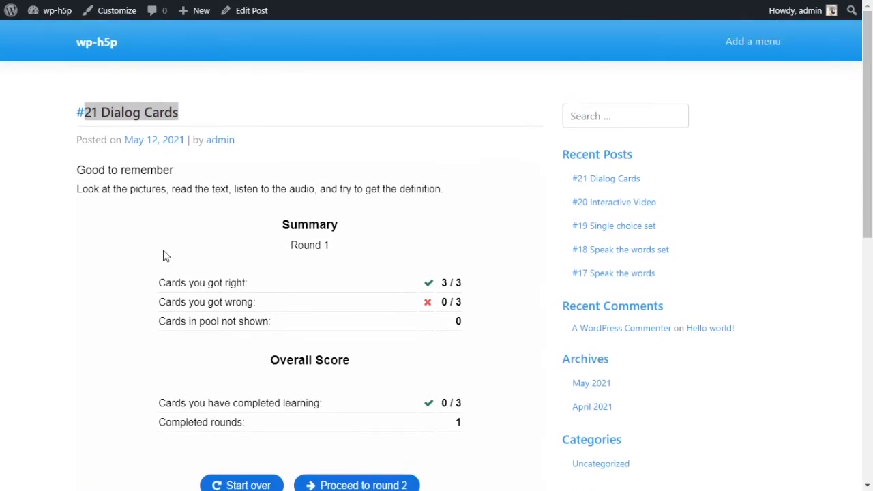
scroll(164, 256, down, 2)
scroll(164, 256, up, 1)
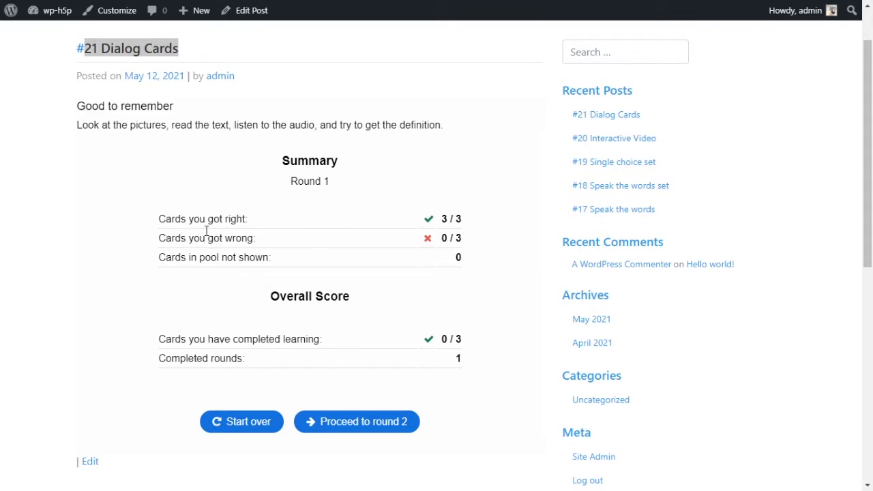
double_click(154, 128)
click(183, 126)
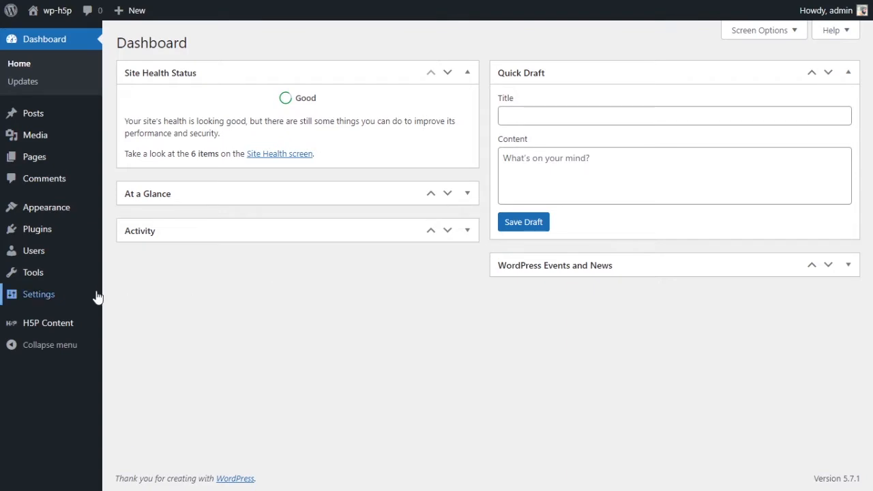
Start new H5P content with the Dialog Cards content type.
mouse_move(77, 325)
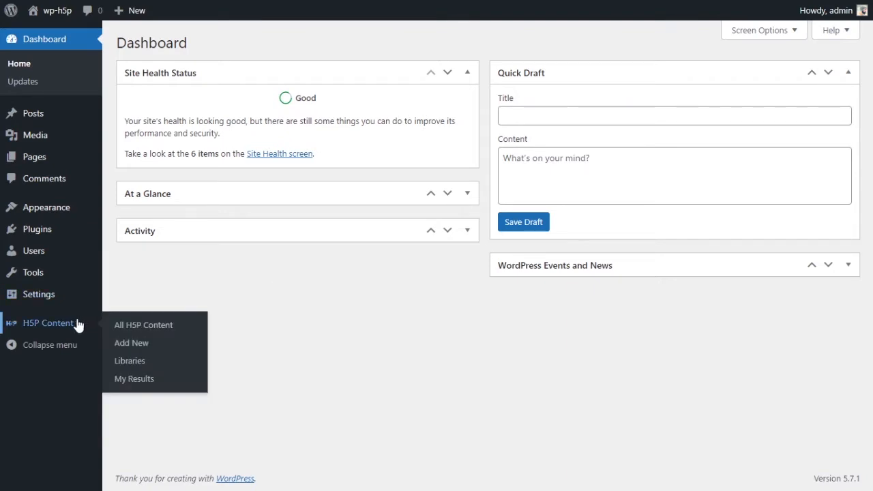
click(138, 351)
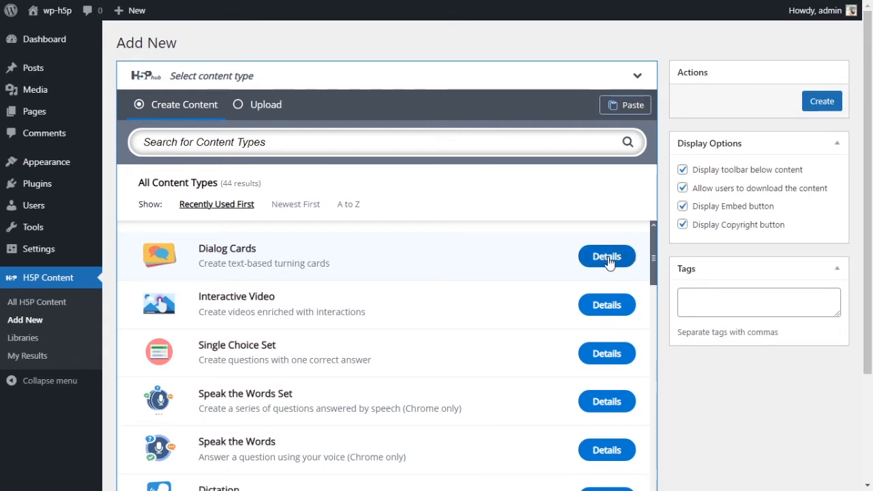
click(380, 253)
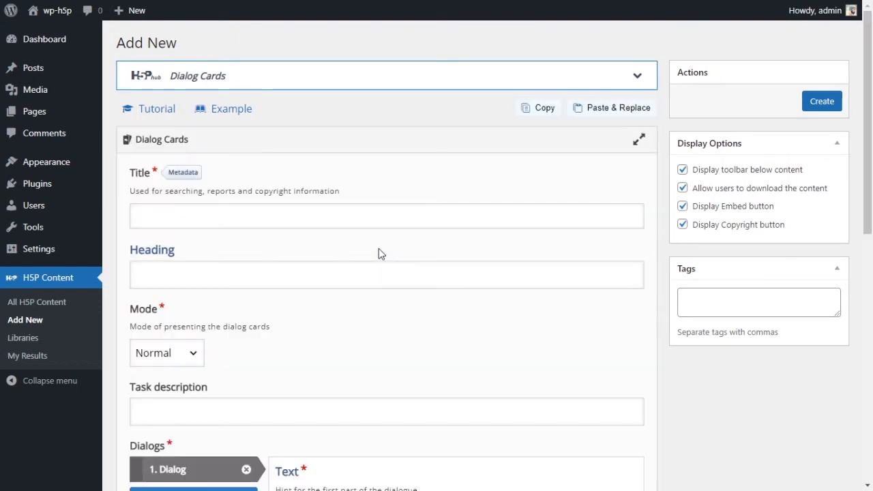
Title the content "Dialog Cards" and enter "Good to remember" as its heading.
click(391, 225)
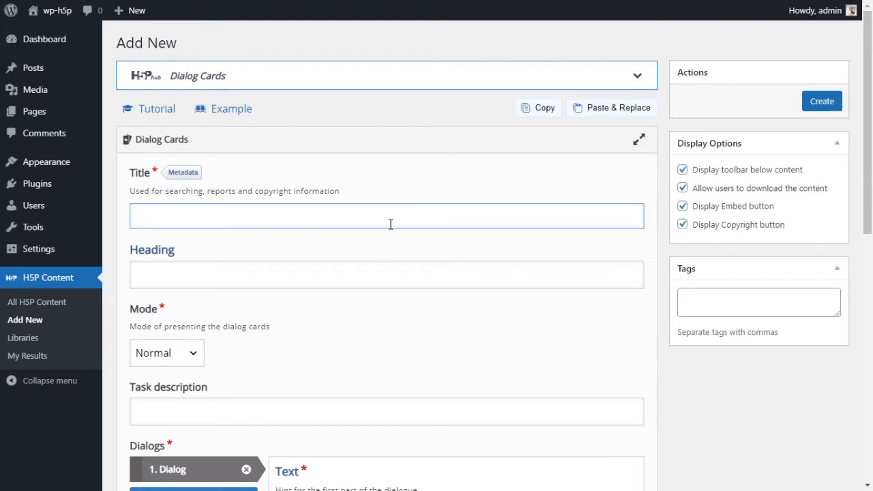
text(Dialog Cards)
click(360, 280)
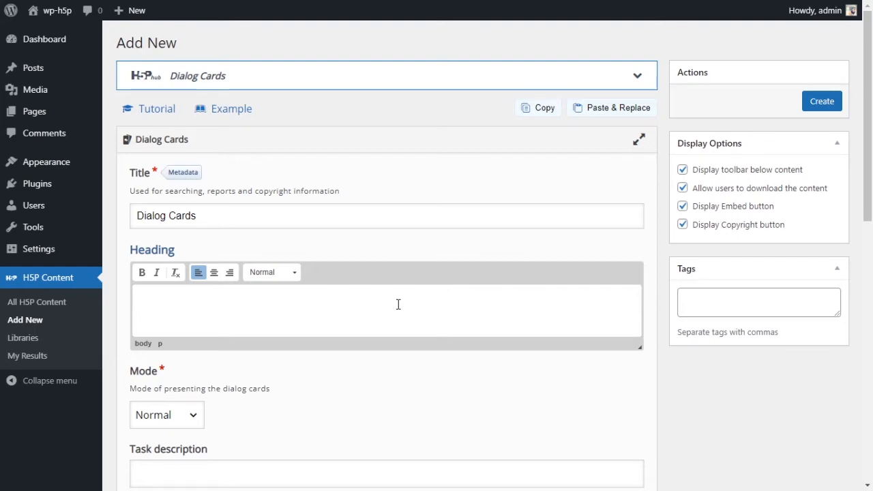
text(Good to remember)
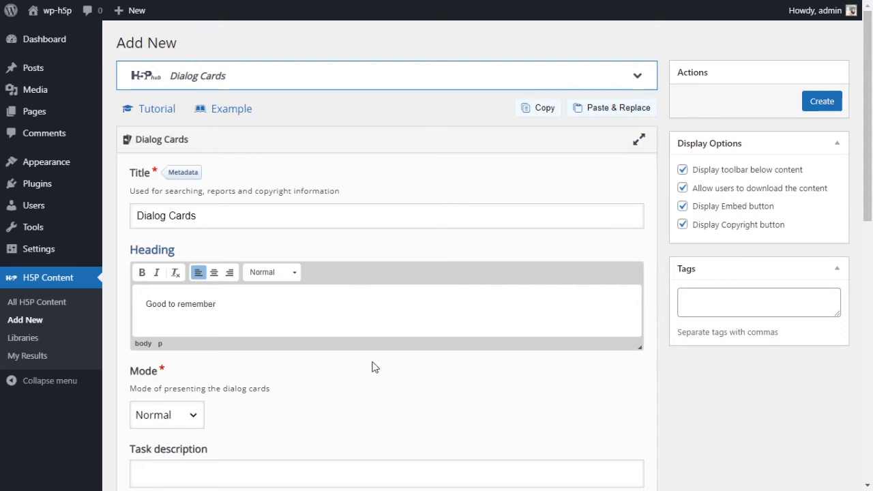
Check the available modes for presenting the dialog cards and keep Normal selected.
scroll(374, 367, down, 2)
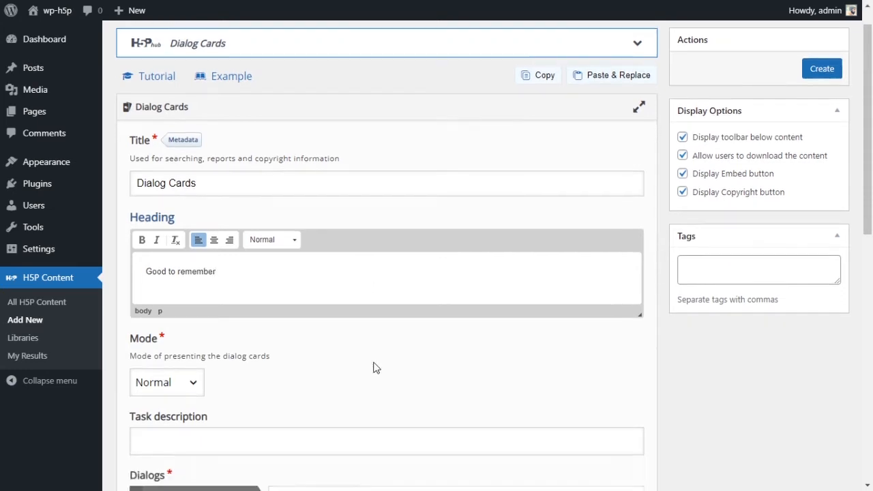
drag(131, 262, 228, 262)
click(218, 287)
click(202, 294)
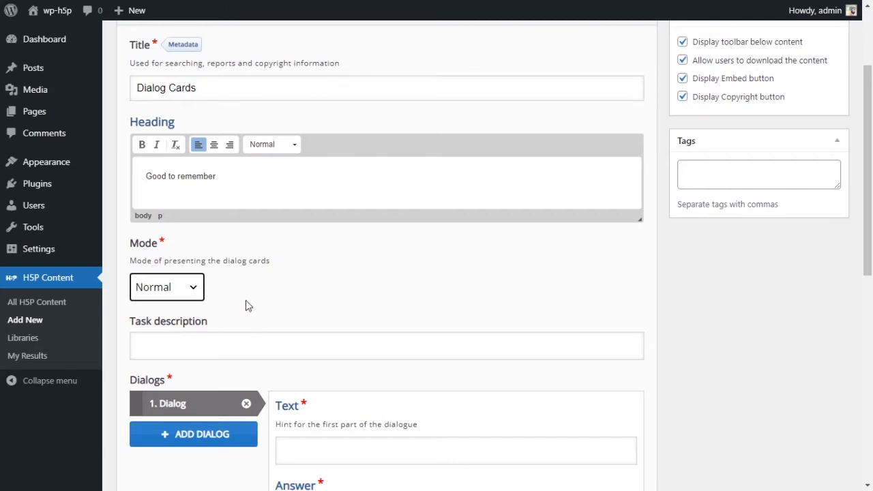
key(Down)
click(195, 287)
click(174, 315)
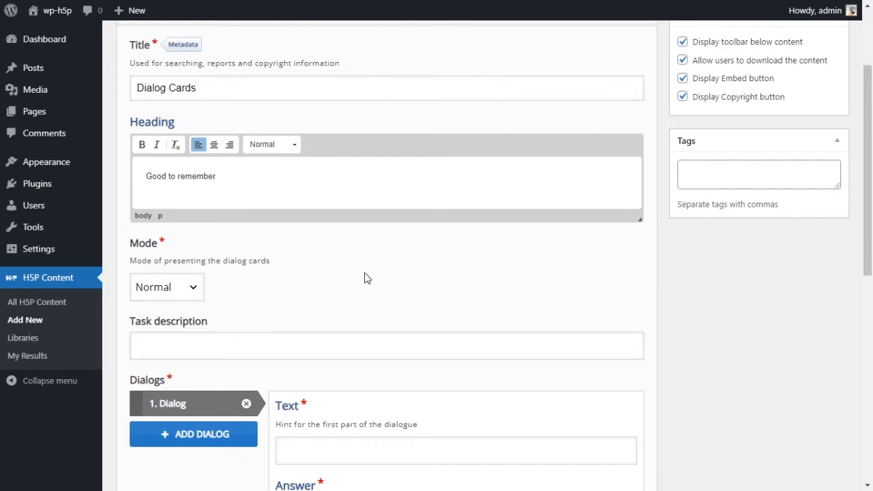
Enter the task description "Look at the pictures, read the text, listen to the audio, and try to get the definition.".
scroll(365, 277, down, 2)
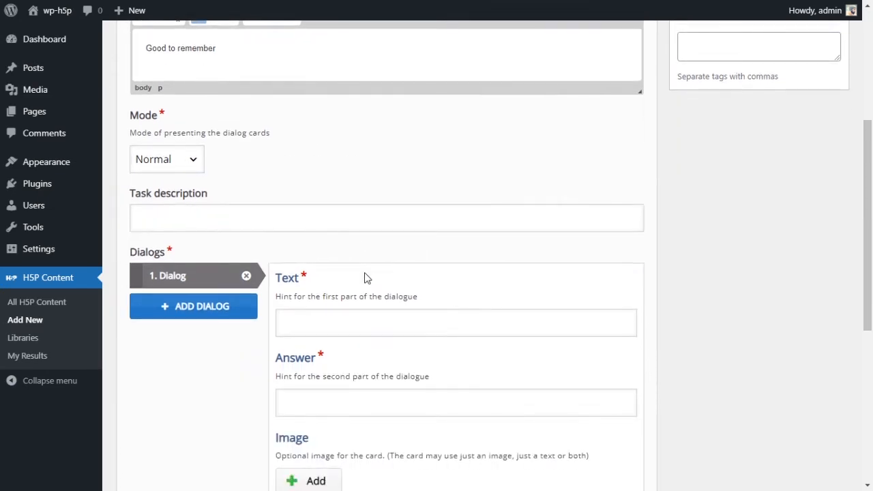
click(298, 218)
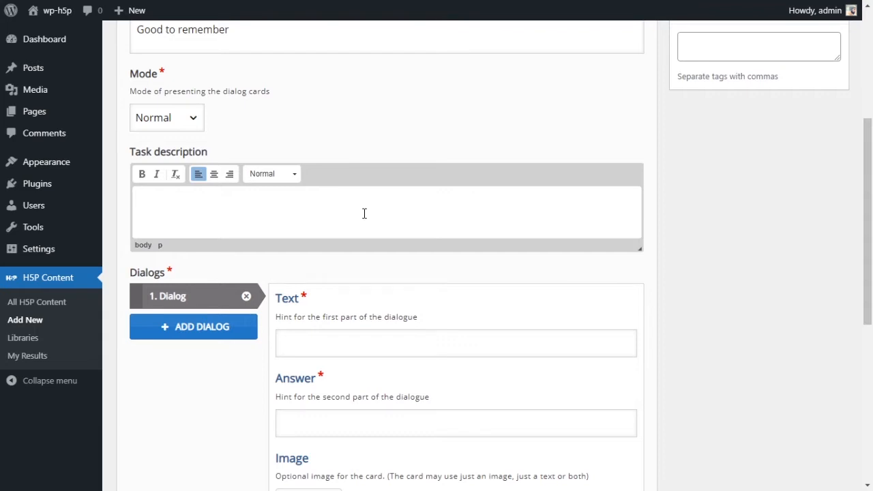
text(ook at the pictures an)
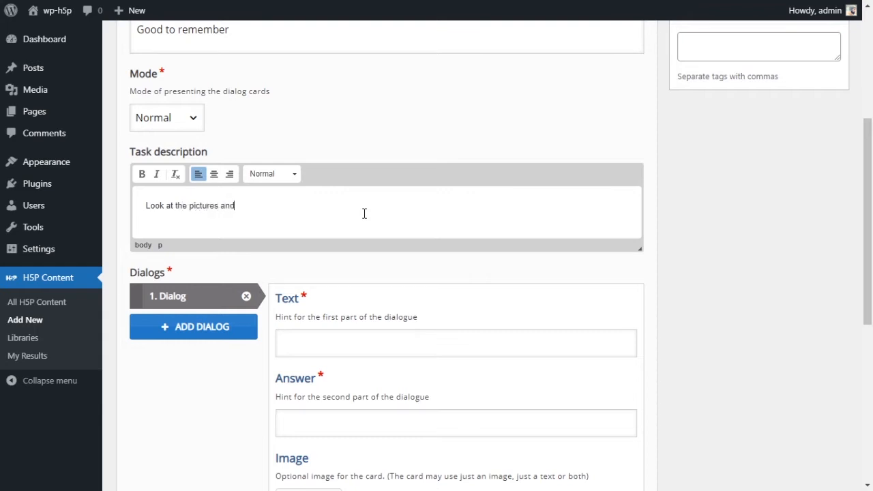
text(d)
key(BackSpace)
key(BackSpace)
key(BackSpace)
key(BackSpace)
key(BackSpace)
text(, read the text, listen to the audio)
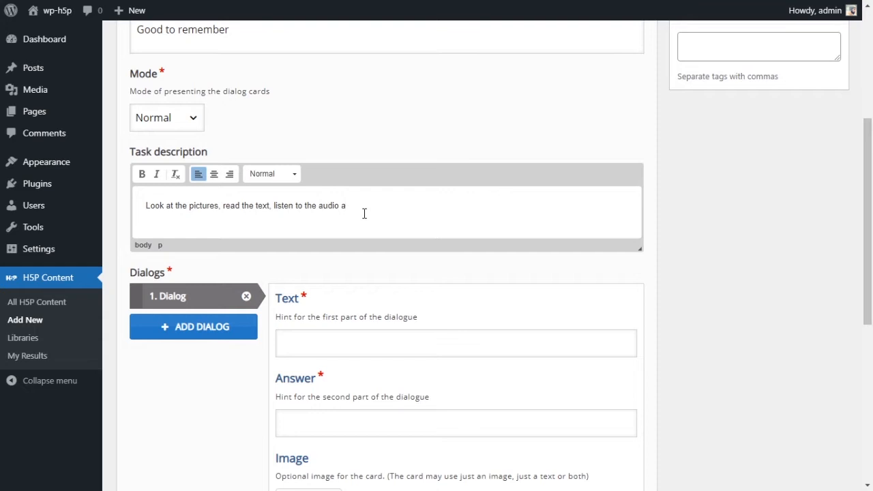
text(, and try to get the definition)
scroll(502, 221, down, 1)
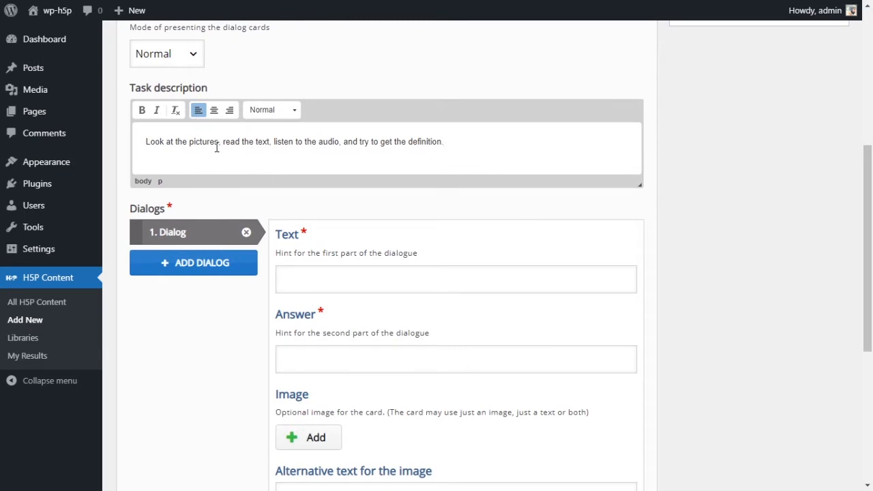
Enter "Seals" as the text of the first dialog.
scroll(211, 145, down, 1)
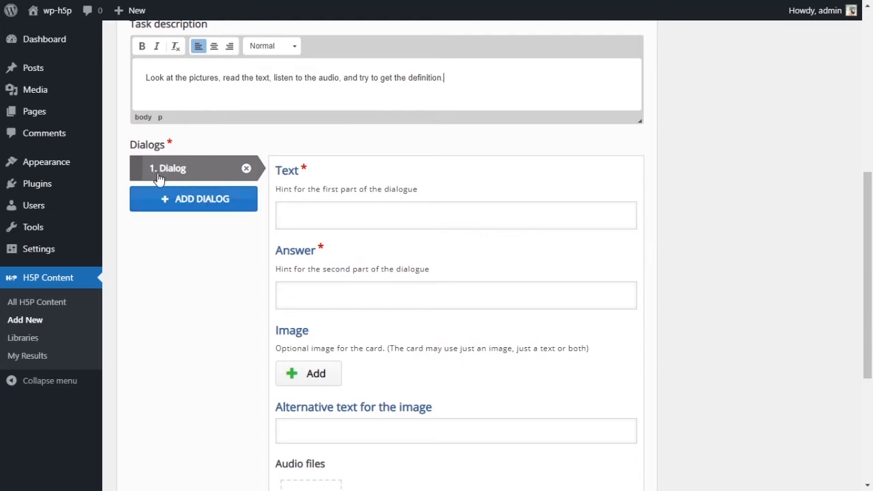
click(351, 223)
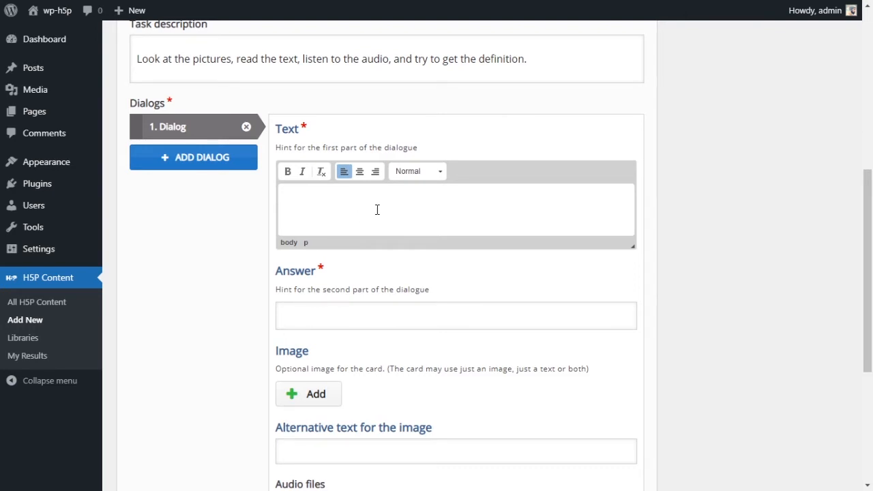
text(Seals)
click(657, 221)
scroll(508, 216, down, 1)
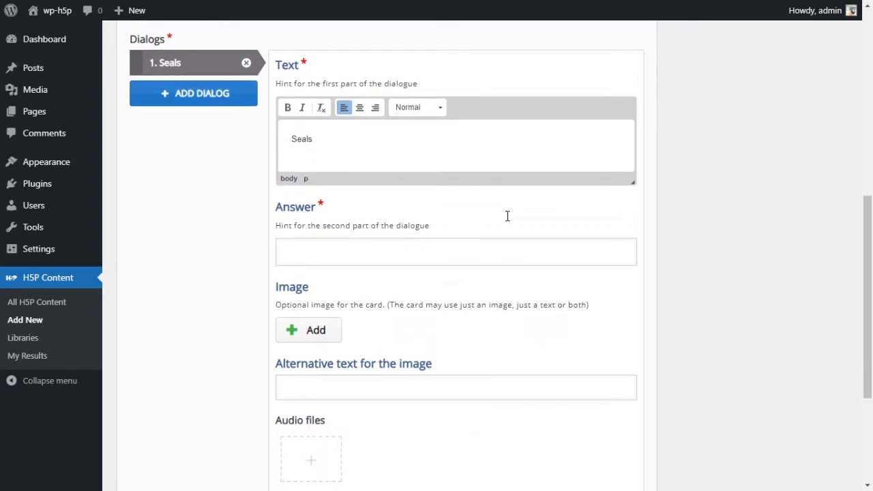
click(478, 257)
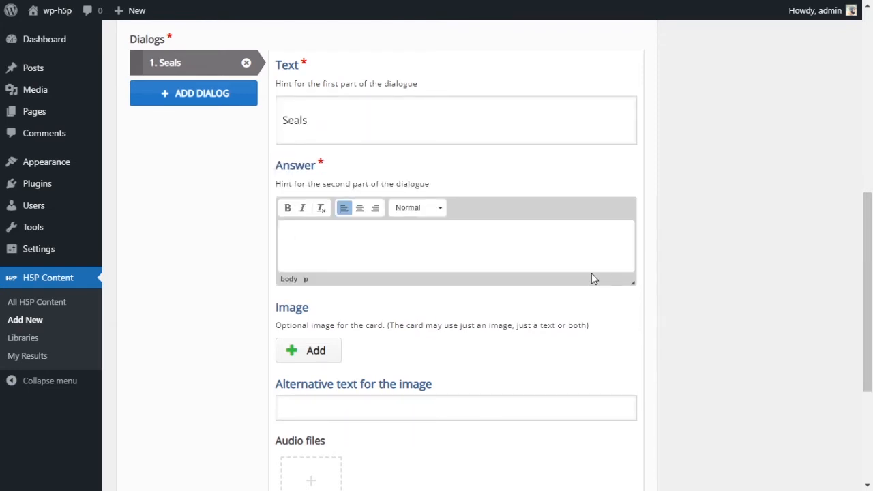
scroll(591, 275, up, 1)
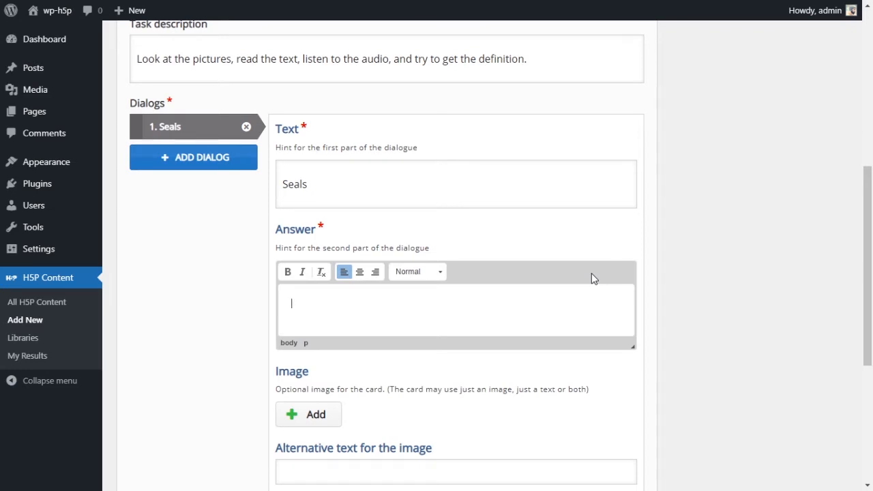
click(295, 189)
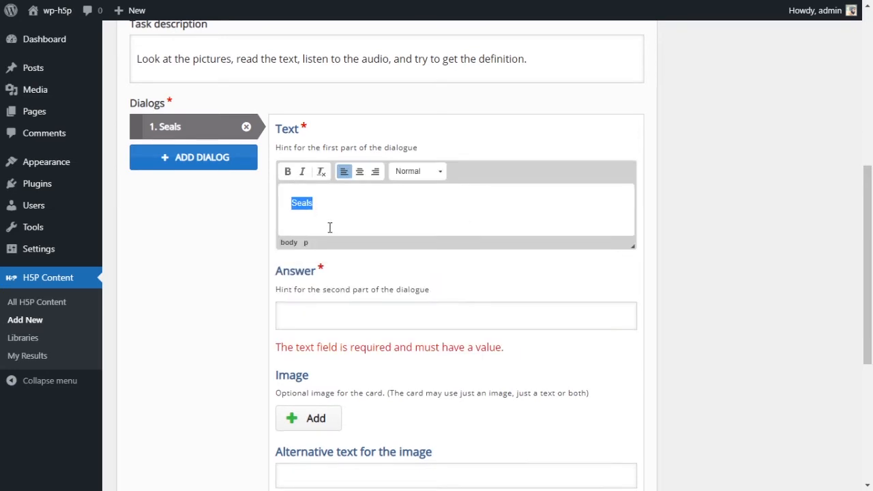
scroll(426, 287, down, 1)
click(406, 252)
text(See, this is a)
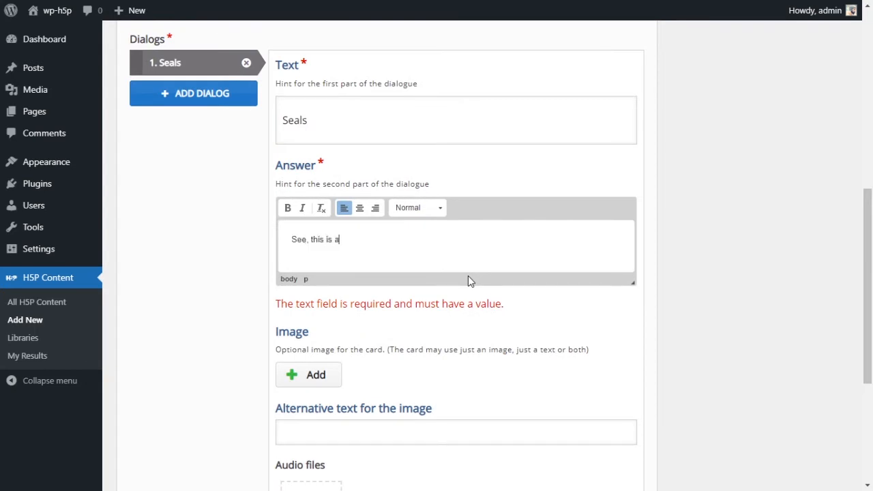
key(BackSpace)
key(BackSpace)
key(BackSpace)
key(BackSpace)
key(BackSpace)
key(BackSpace)
key(BackSpace)
key(BackSpace)
key(BackSpace)
key(BackSpace)
key(BackSpace)
key(BackSpace)
key(BackSpace)
key(BackSpace)
key(BackSpace)
scroll(461, 258, up, 1)
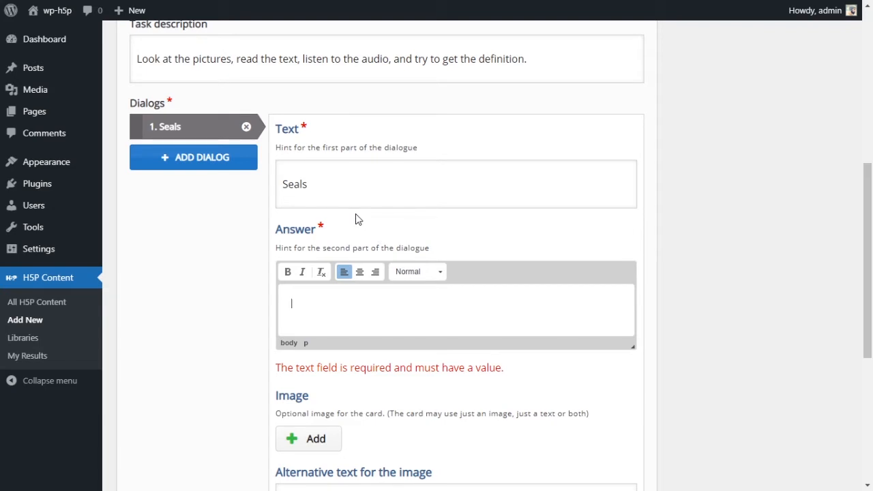
scroll(356, 214, up, 4)
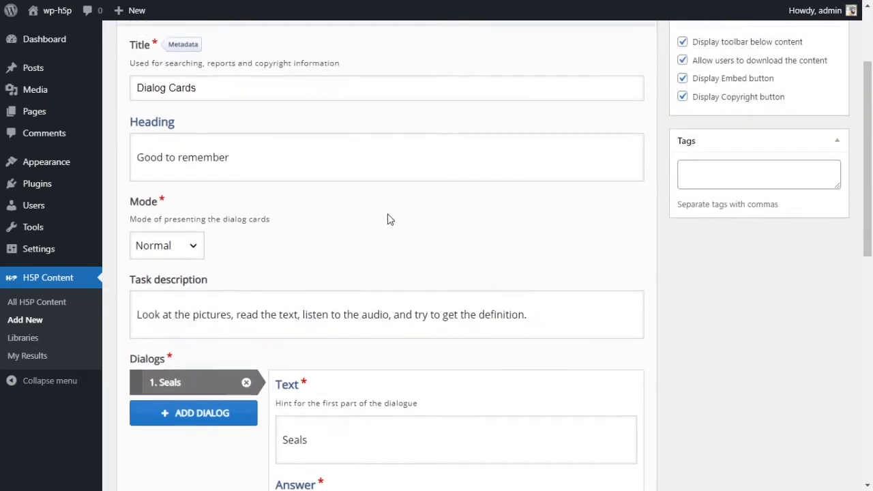
Clear the word "Seals" from the text of the first dialog.
click(539, 315)
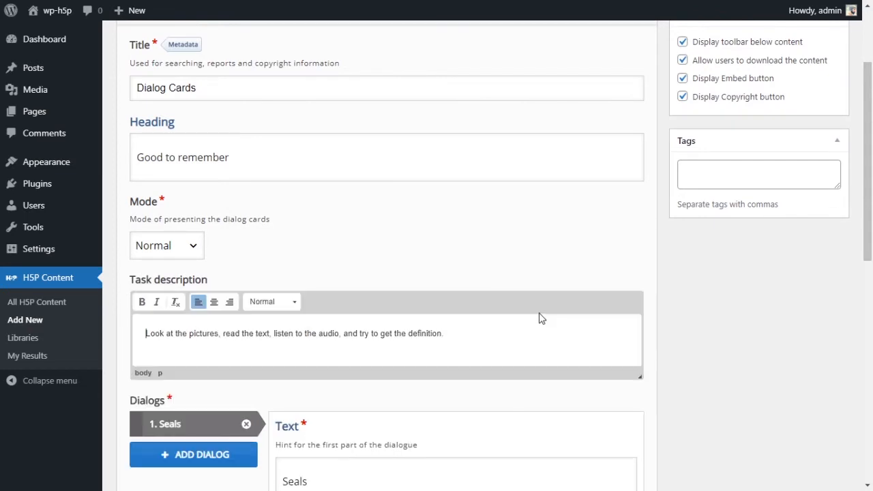
scroll(529, 308, down, 3)
scroll(450, 285, down, 1)
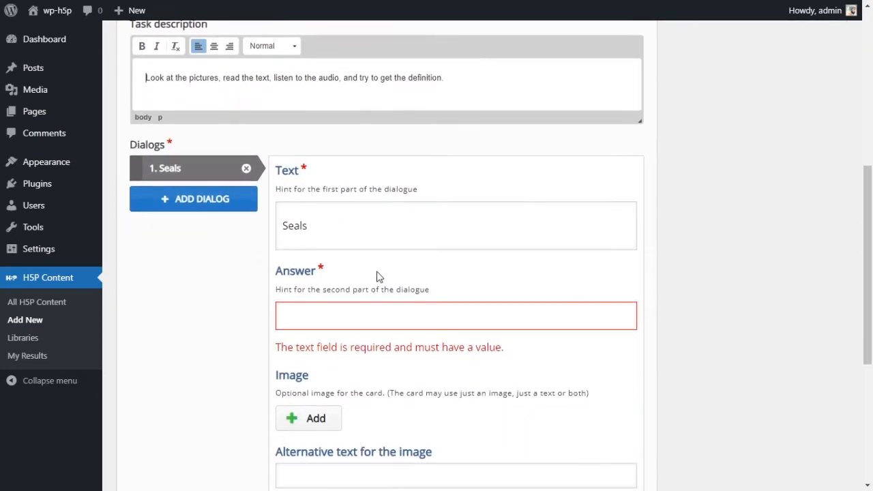
double_click(317, 226)
key(BackSpace)
Look over the task description and the first dialog's text, answer, image, alternative text and audio fields.
scroll(305, 240, up, 3)
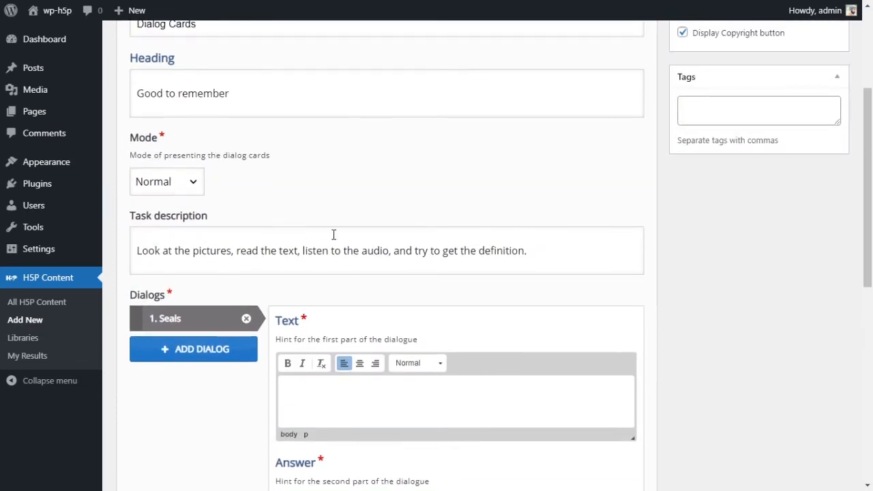
click(511, 248)
scroll(177, 332, down, 2)
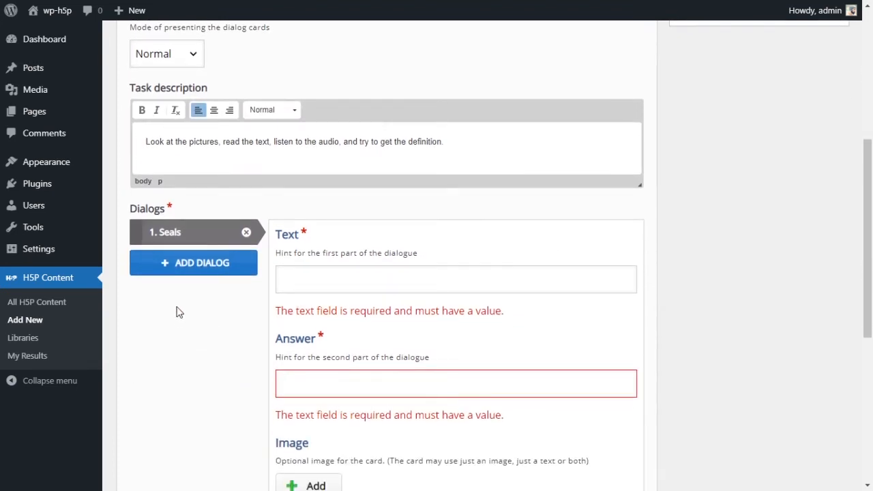
click(436, 285)
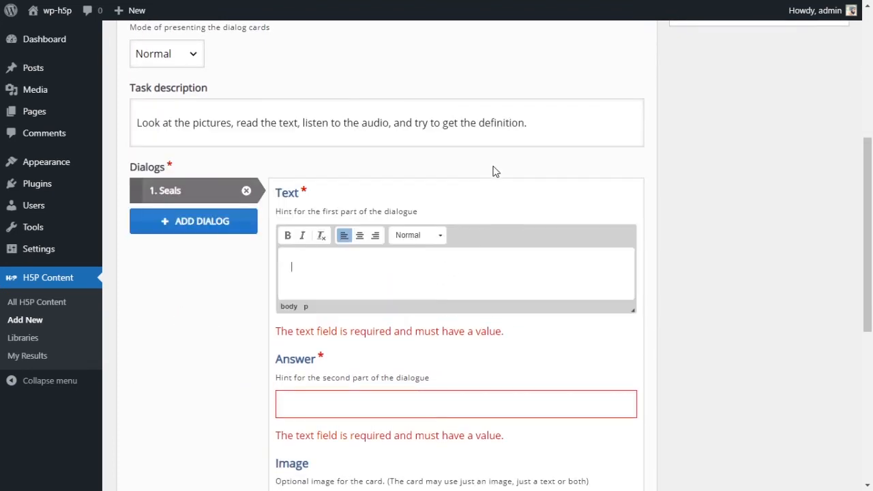
click(501, 144)
click(710, 161)
scroll(421, 232, up, 2)
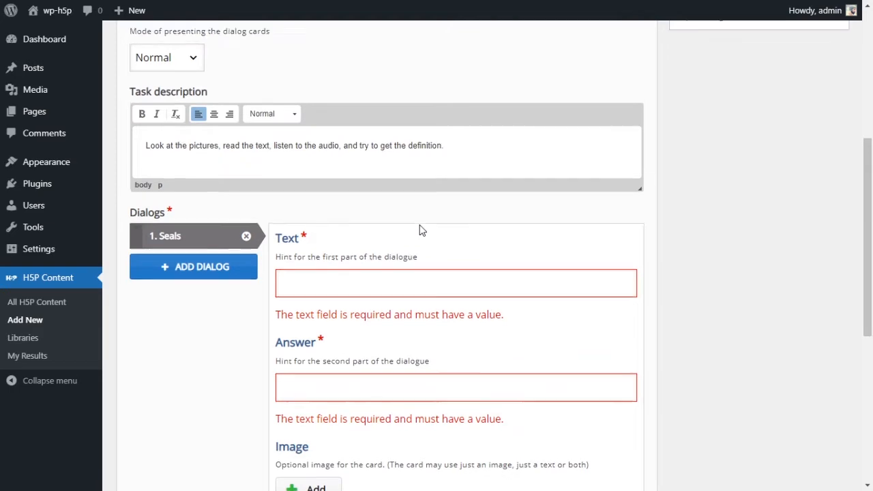
scroll(413, 238, down, 2)
scroll(478, 228, up, 2)
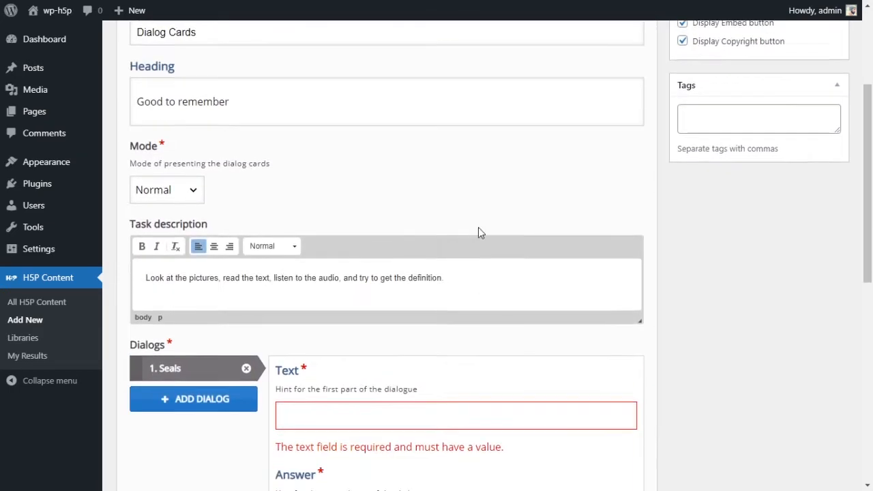
scroll(220, 221, down, 3)
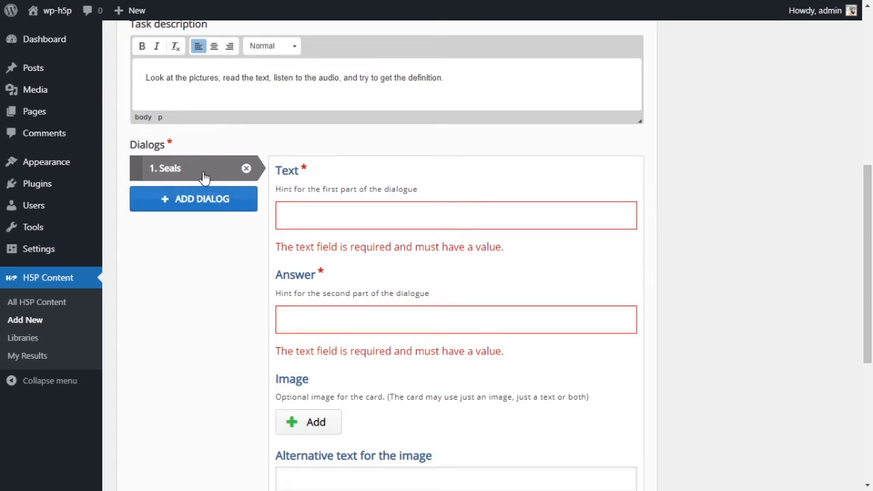
scroll(435, 208, up, 1)
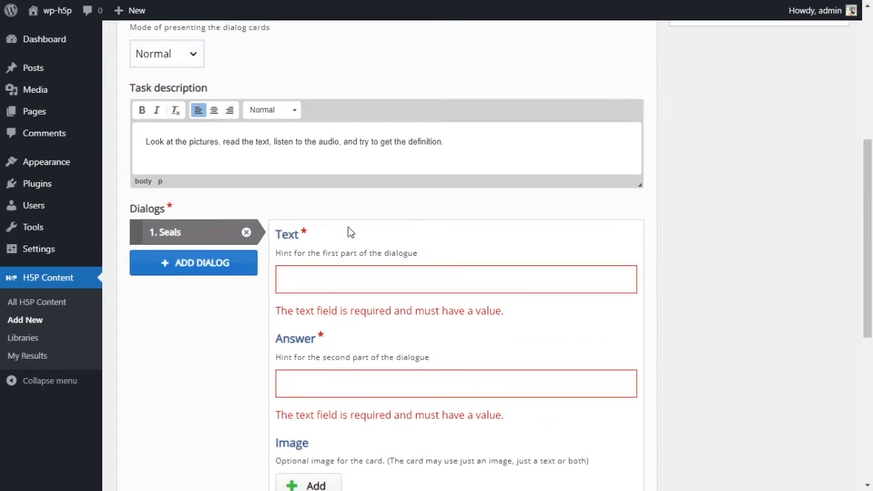
scroll(327, 255, down, 3)
scroll(349, 257, down, 1)
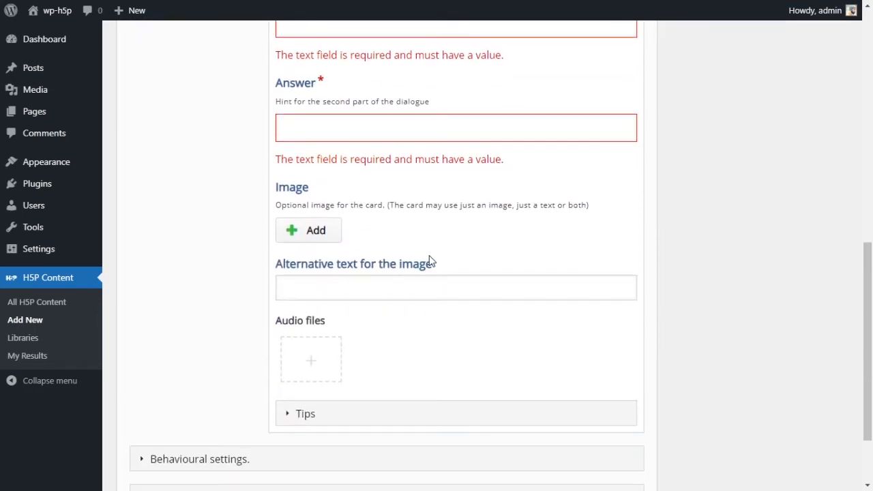
scroll(431, 259, up, 4)
scroll(431, 259, up, 1)
scroll(431, 259, down, 2)
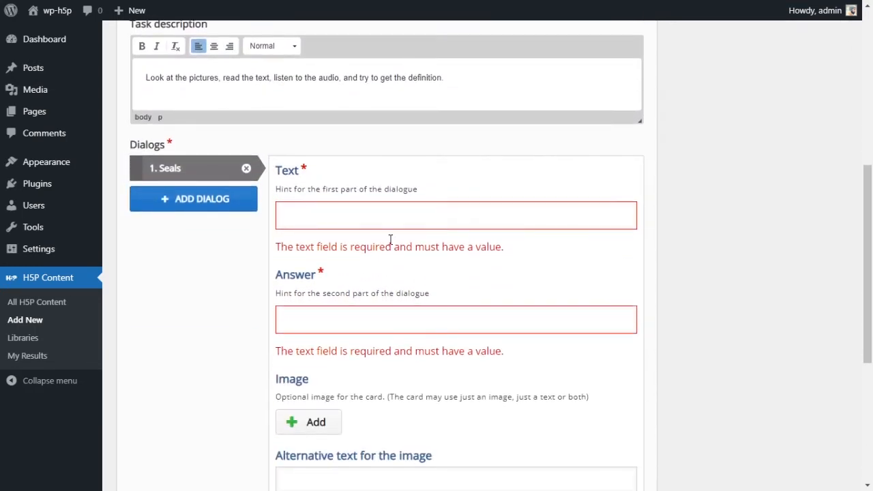
Enter "Ursidae" as the text of the first dialog.
click(343, 222)
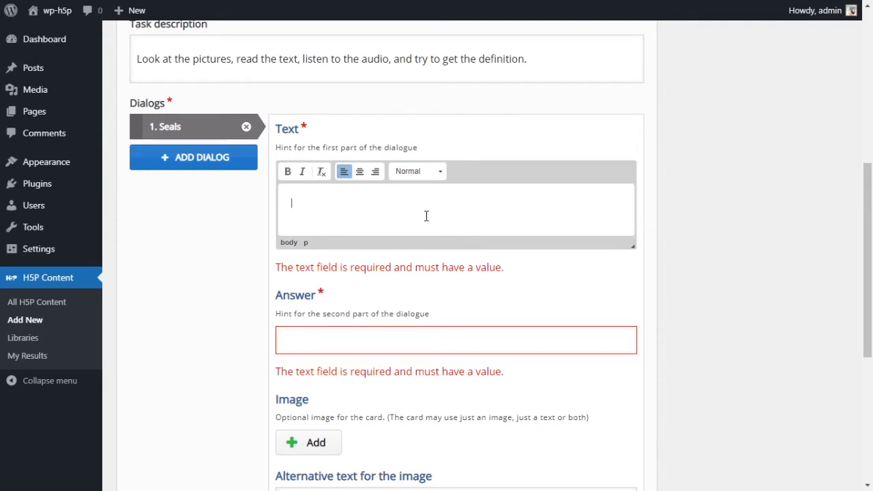
scroll(478, 232, down, 2)
scroll(478, 232, down, 2)
scroll(491, 230, up, 3)
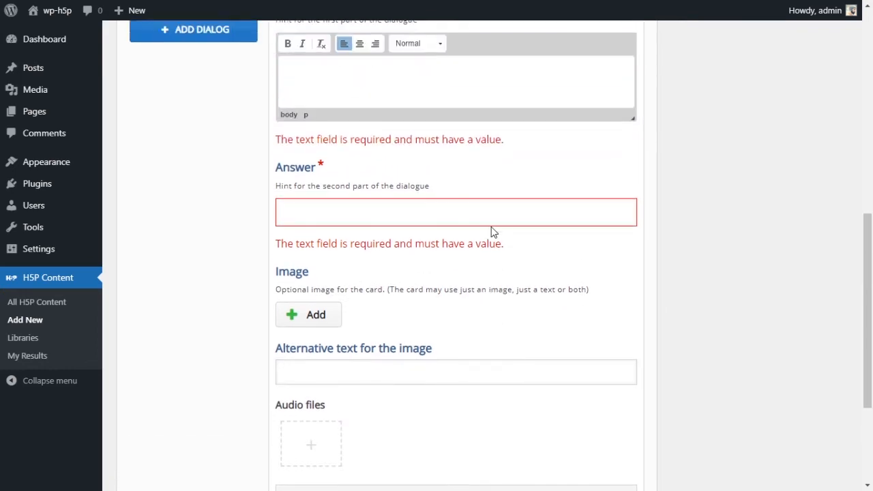
scroll(493, 231, down, 3)
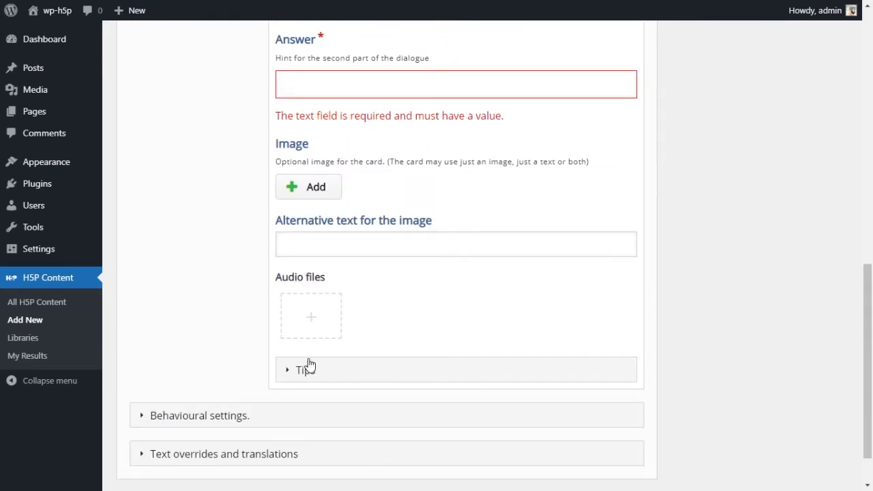
scroll(339, 343, up, 4)
click(437, 250)
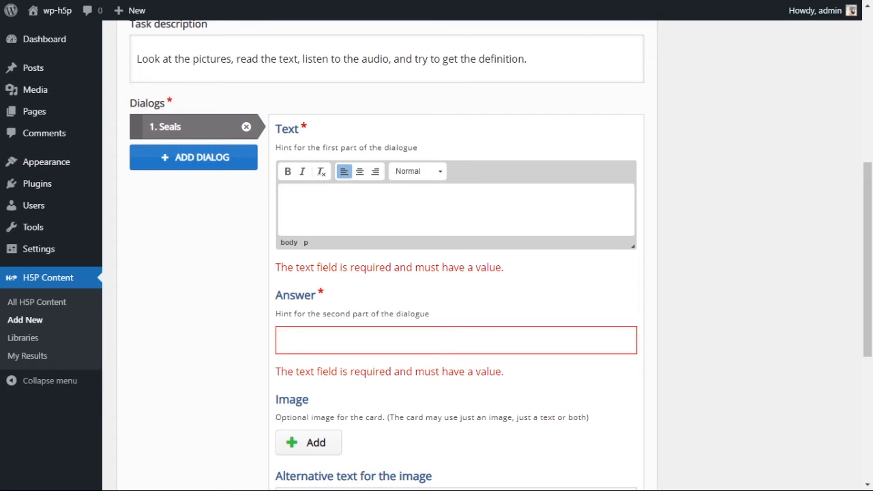
text(Ursidae)
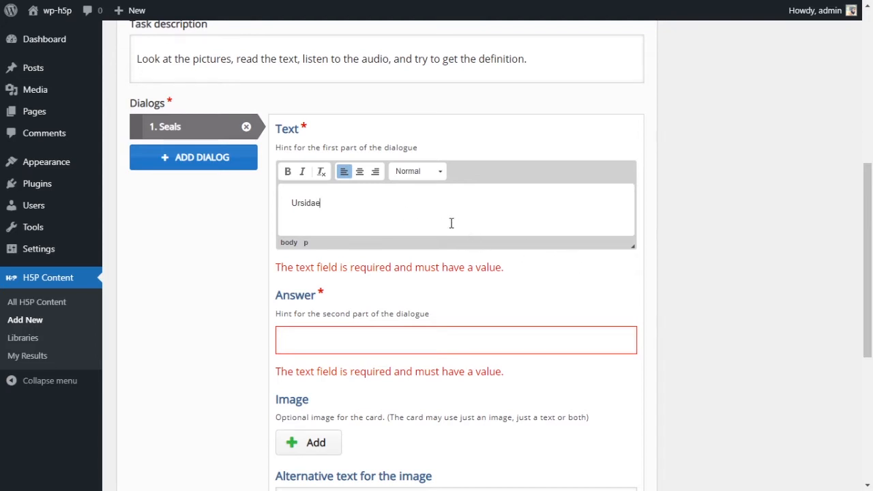
click(366, 216)
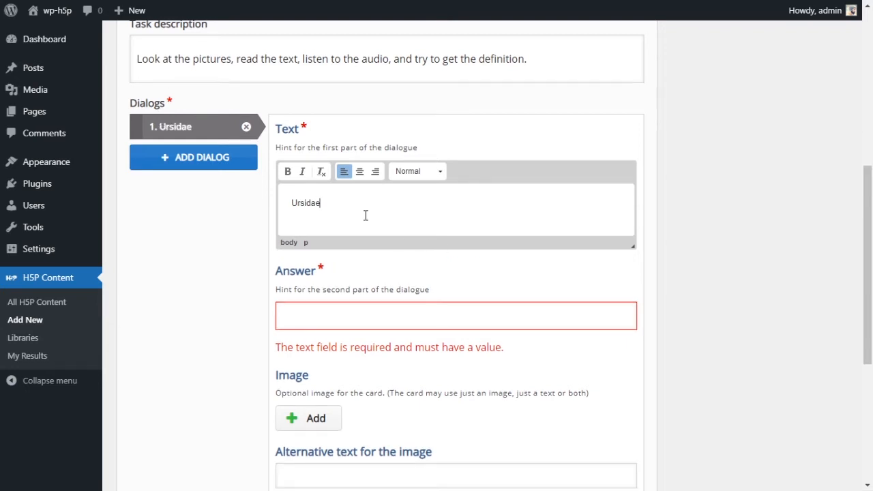
Enter the first dialog's answer: "Bears. Carnivoran mammals of the family Ursidae. They are classified as caniforms, or doglike carnivorans.".
scroll(368, 218, down, 1)
click(372, 252)
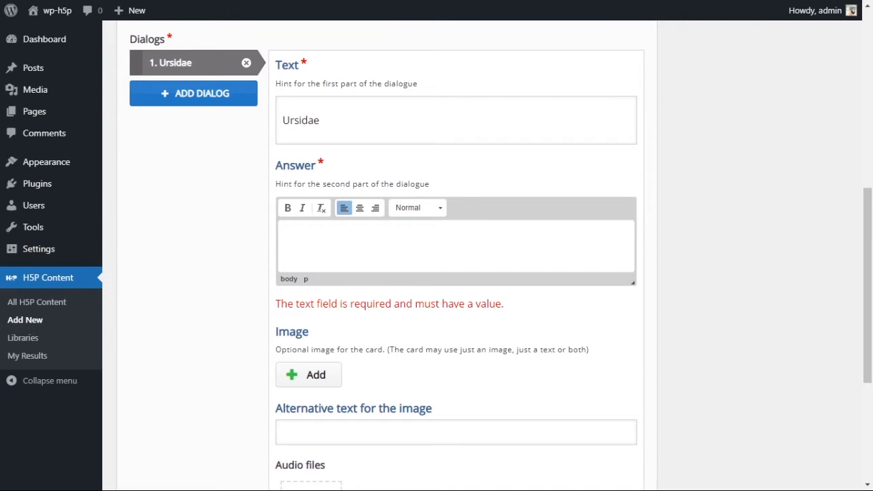
text(Bears. Carnivoran mammals of the family Ursidae. They are classified as caniforms, or doglike carnivorans.)
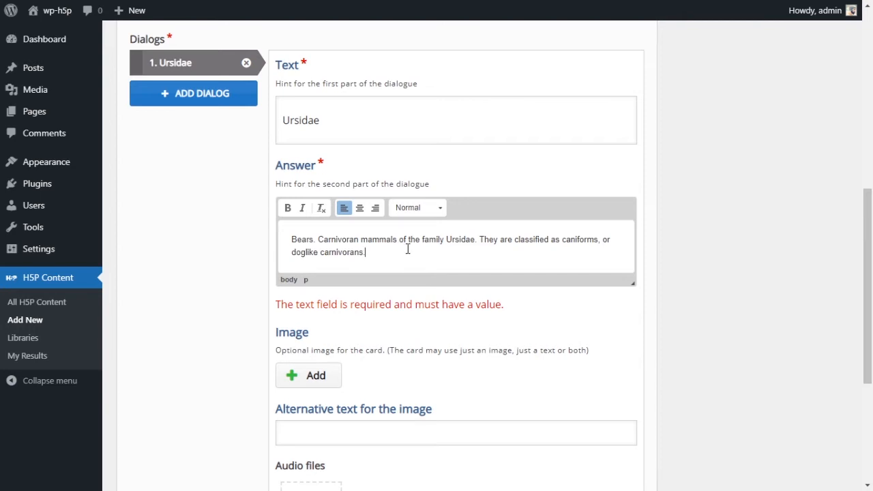
drag(414, 253, 292, 235)
click(366, 249)
Add the brown bear picture to the first dialog and give it the alternative text "Bear".
click(312, 382)
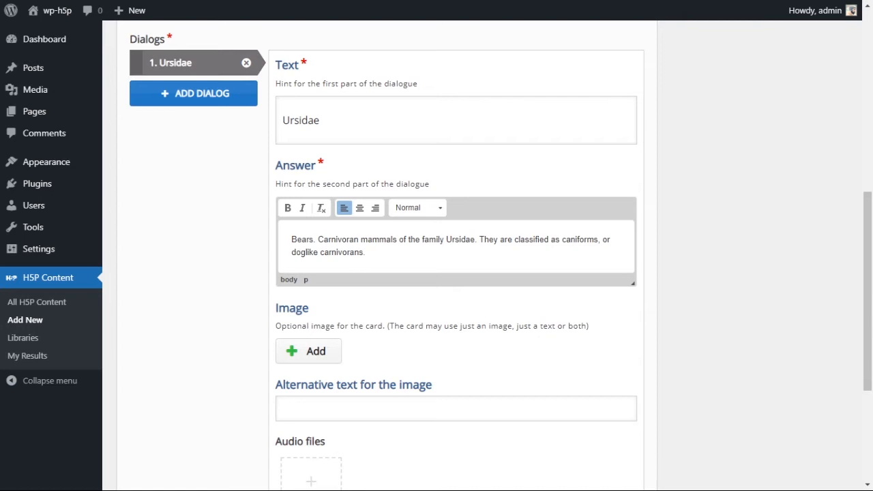
scroll(504, 417, down, 1)
click(504, 417)
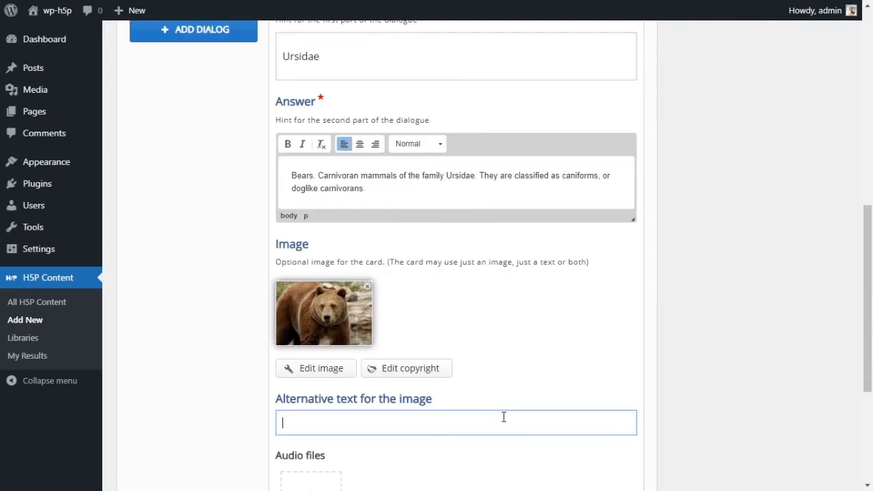
text(Bear)
Upload an MPEG audio file to the first dialog.
scroll(357, 366, down, 2)
click(318, 364)
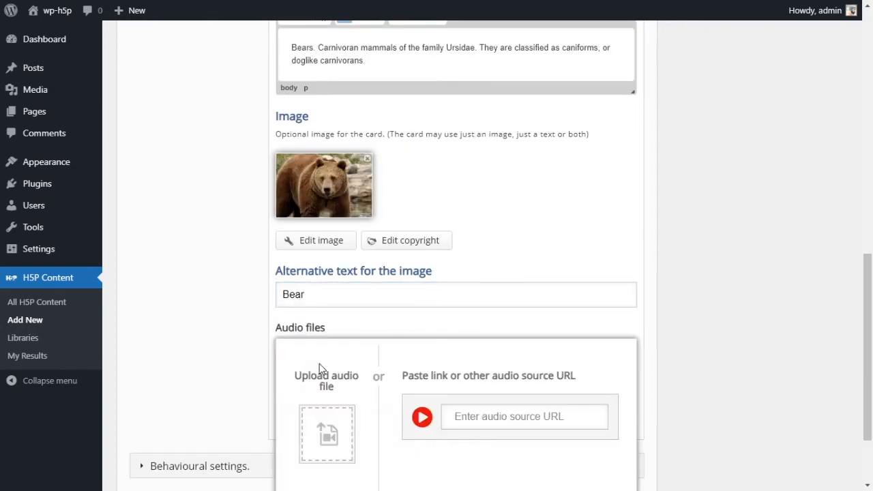
scroll(392, 356, down, 2)
click(342, 334)
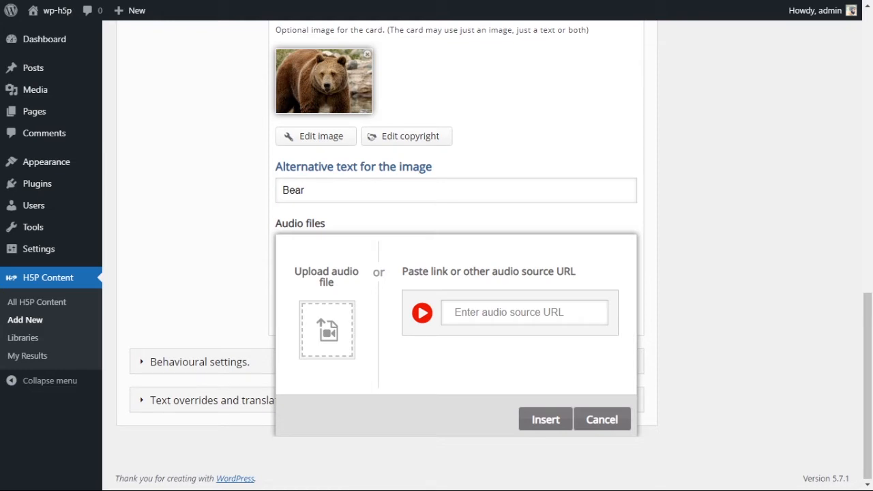
scroll(539, 310, up, 3)
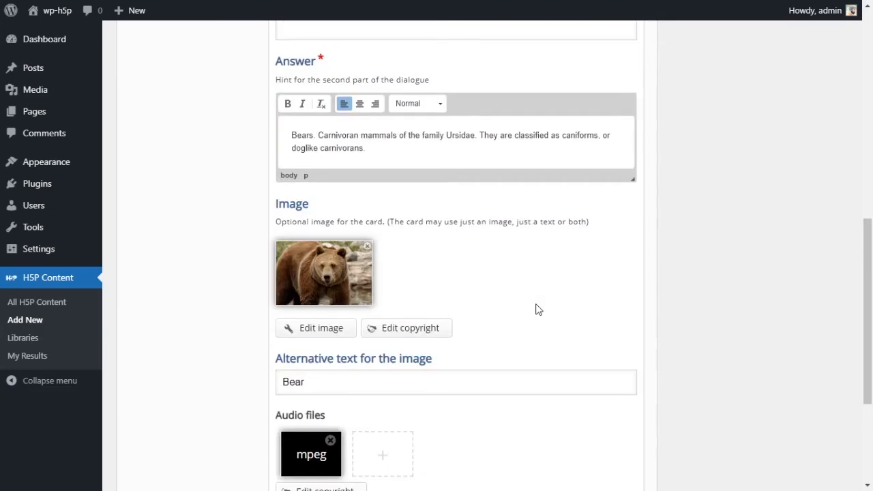
Add tips to the first dialog: "Think about bears" for the text and "See, bears." for the answer.
scroll(537, 309, down, 2)
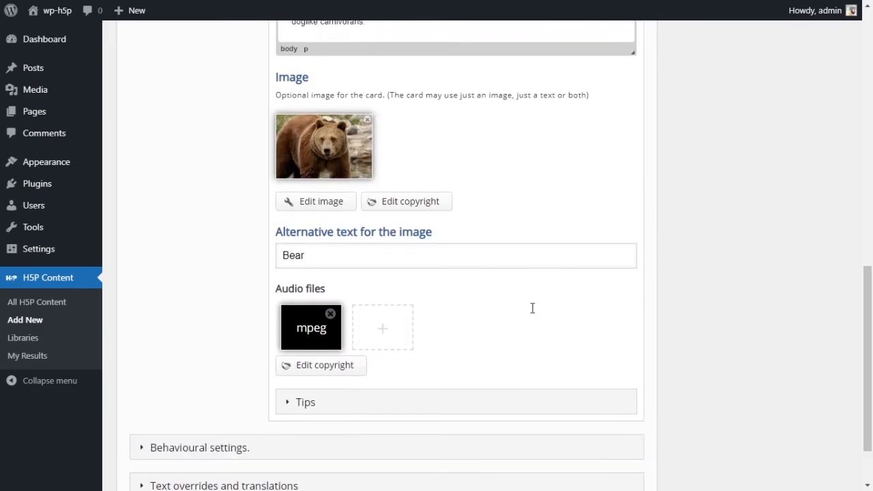
scroll(532, 308, down, 1)
scroll(478, 318, down, 2)
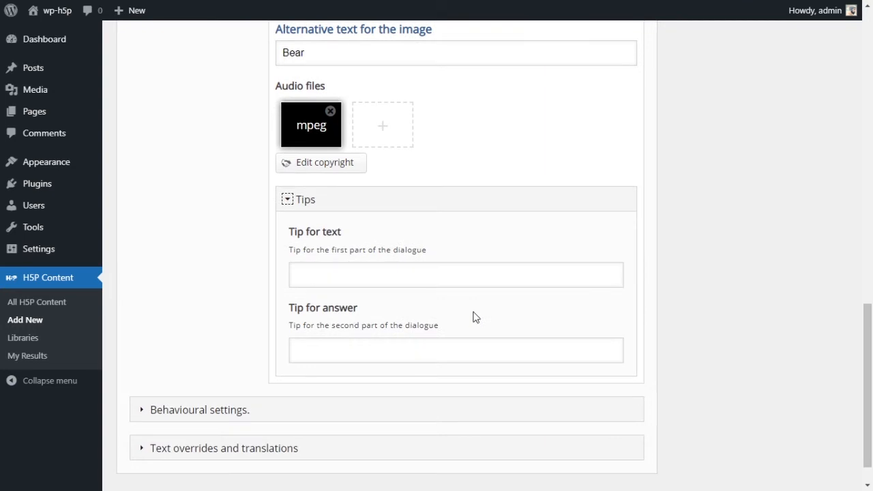
click(363, 277)
text(Think )
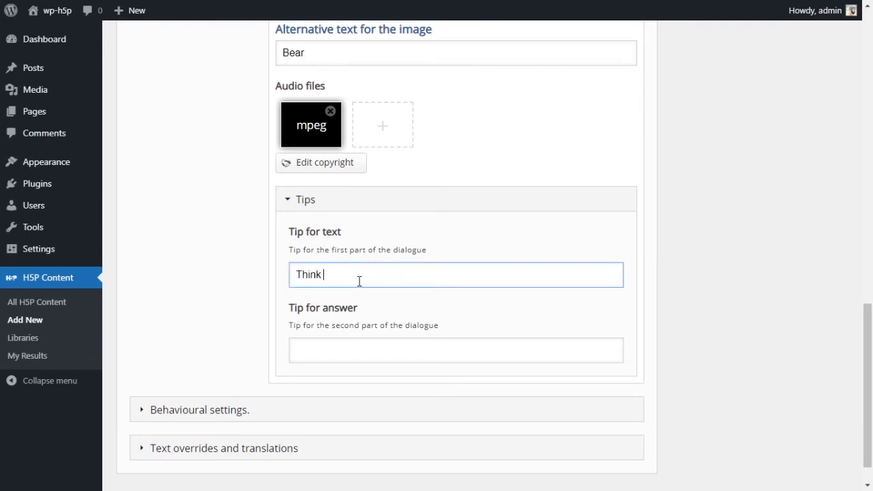
text(about bears)
click(375, 348)
text(See )
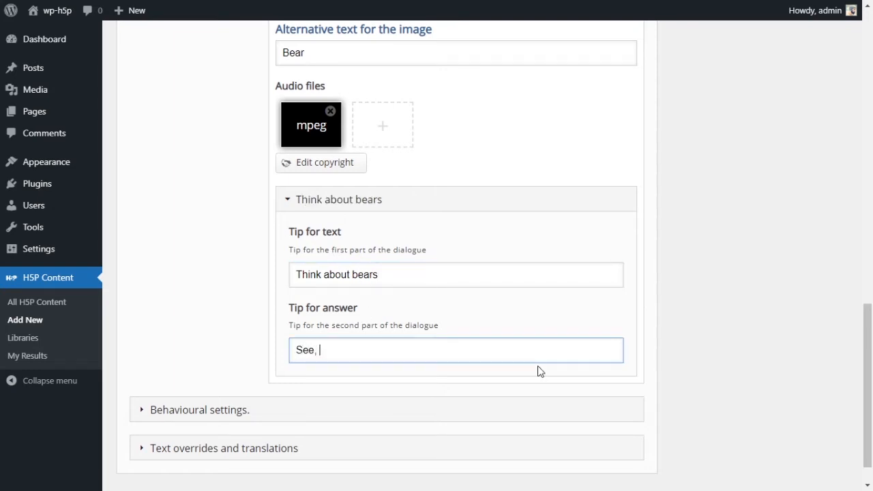
text( bears.)
click(546, 333)
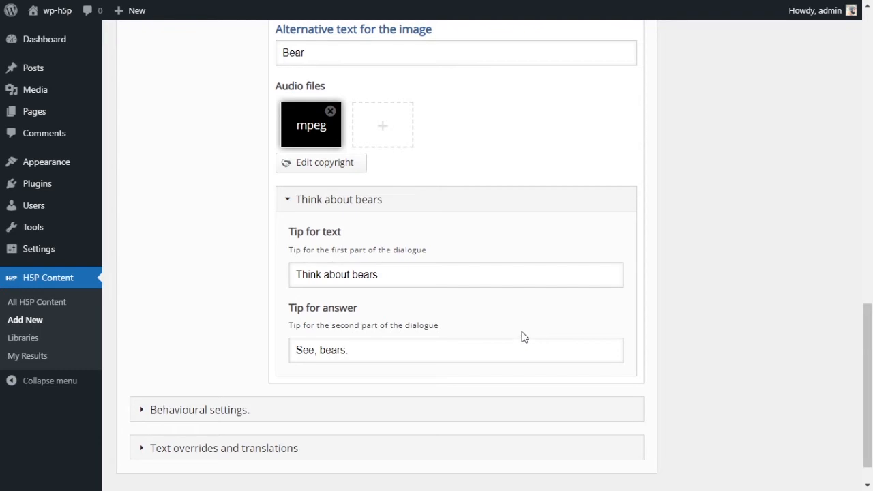
Review the Ursidae dialog's text, answer, image, alternative text, audio file and tips.
scroll(523, 335, up, 8)
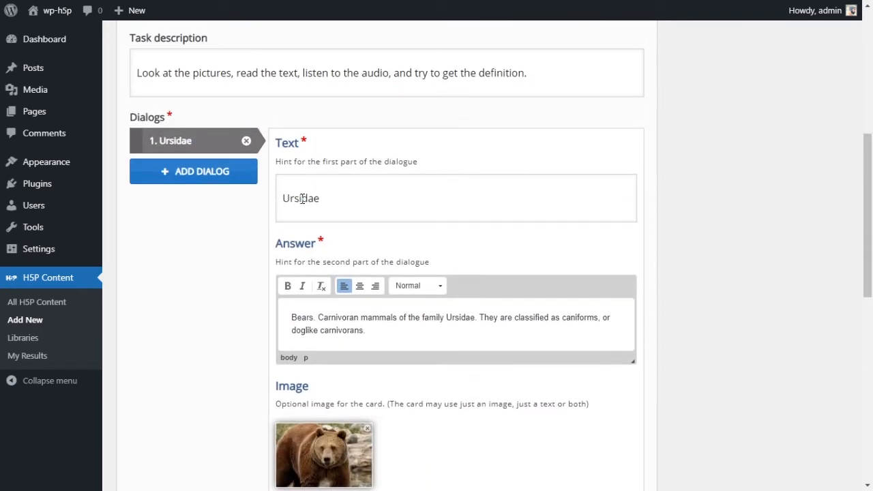
click(303, 198)
double_click(314, 217)
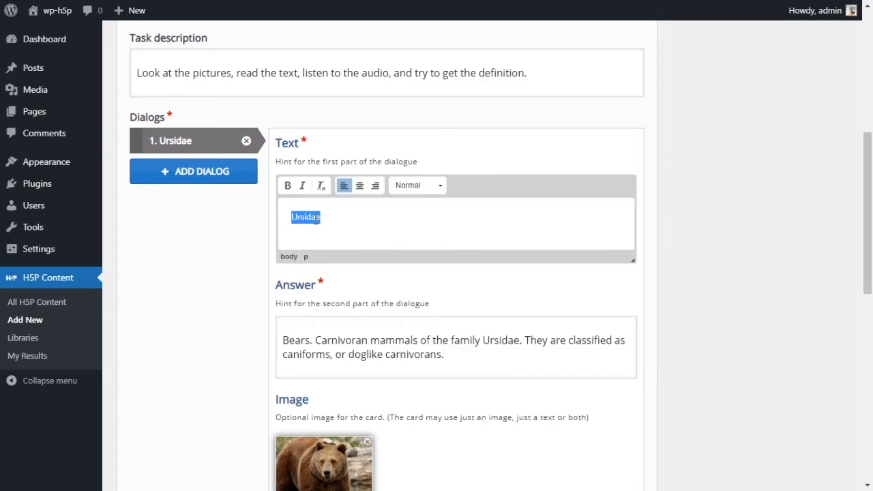
scroll(376, 255, down, 2)
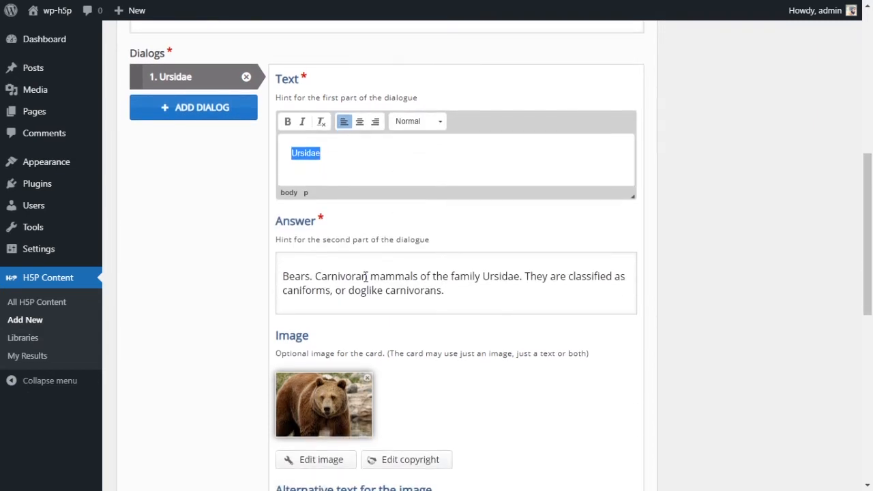
scroll(364, 277, down, 2)
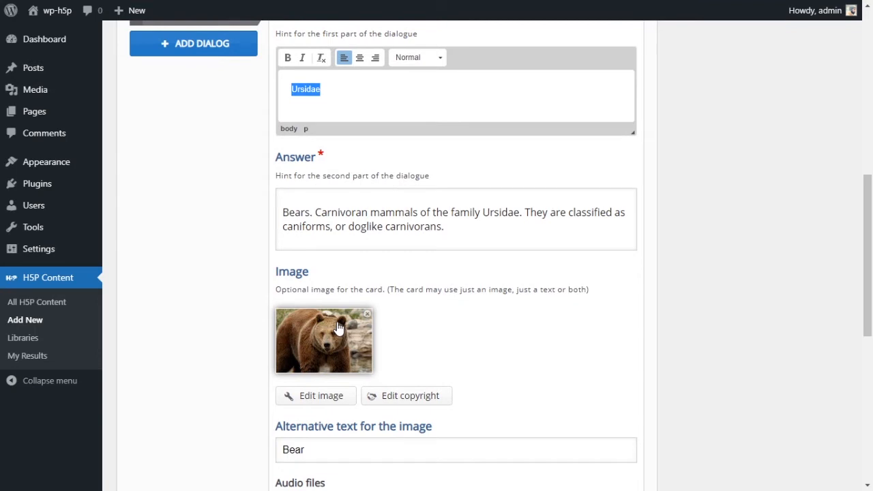
scroll(438, 317, down, 2)
drag(396, 273, 352, 272)
click(536, 273)
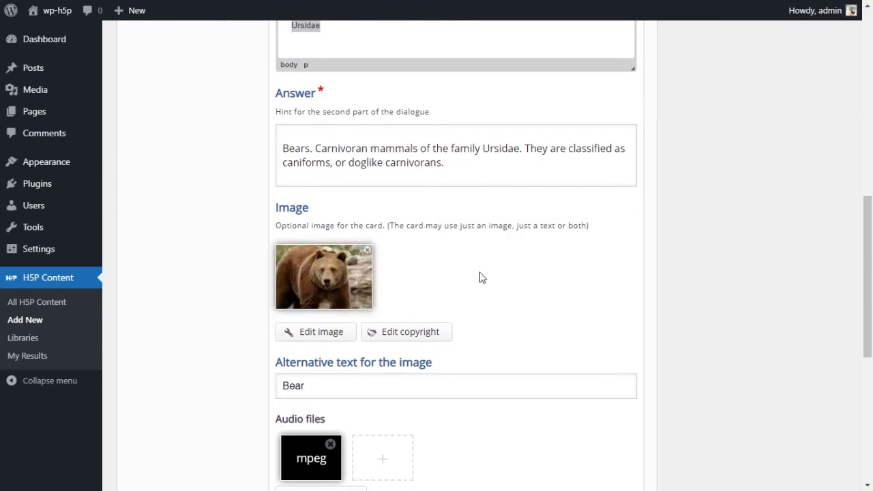
scroll(470, 279, down, 4)
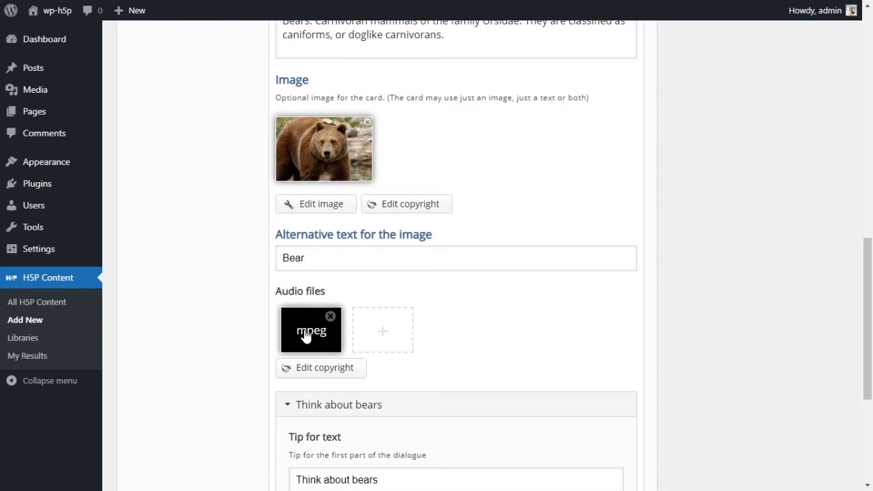
Look over the first dialog again, from its Ursidae text and answer down to the bear picture, audio file and tips.
scroll(339, 225, up, 4)
double_click(305, 153)
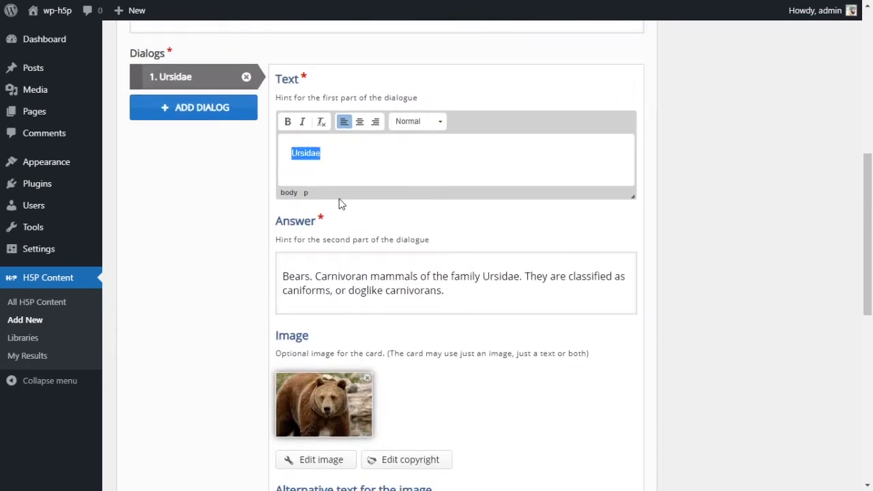
click(370, 222)
scroll(374, 224, down, 1)
scroll(373, 225, down, 1)
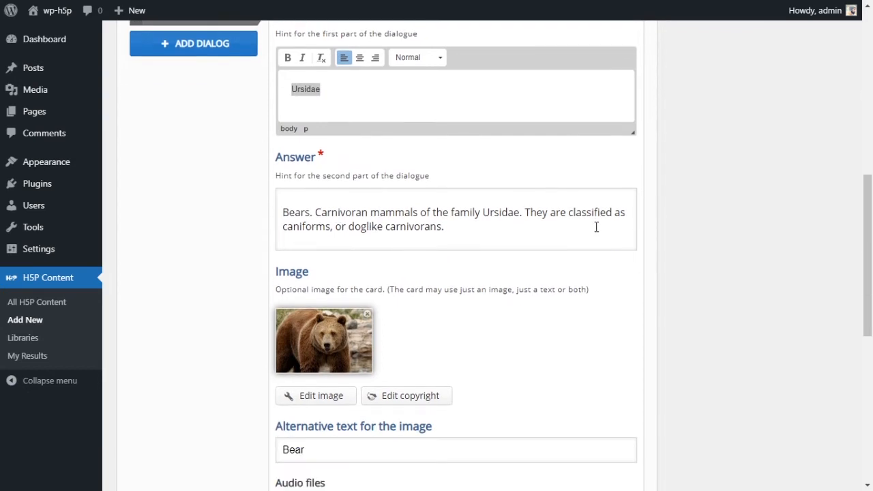
click(512, 236)
drag(489, 214, 291, 190)
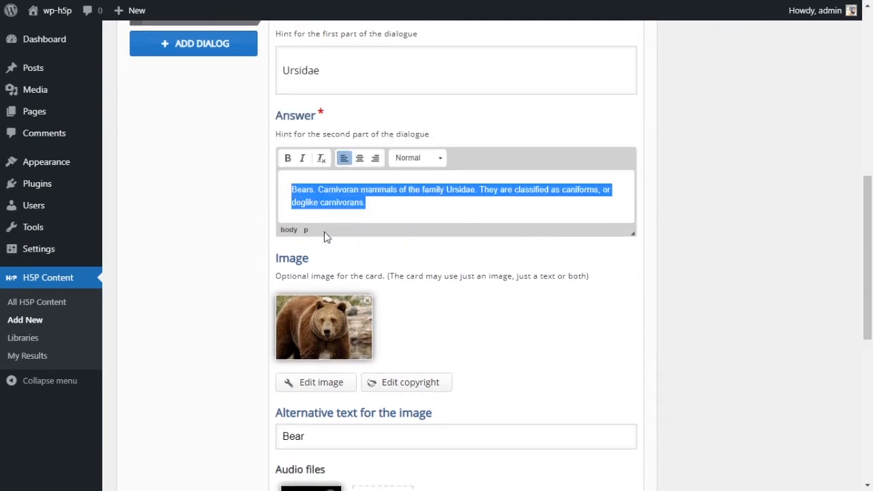
scroll(345, 265, down, 2)
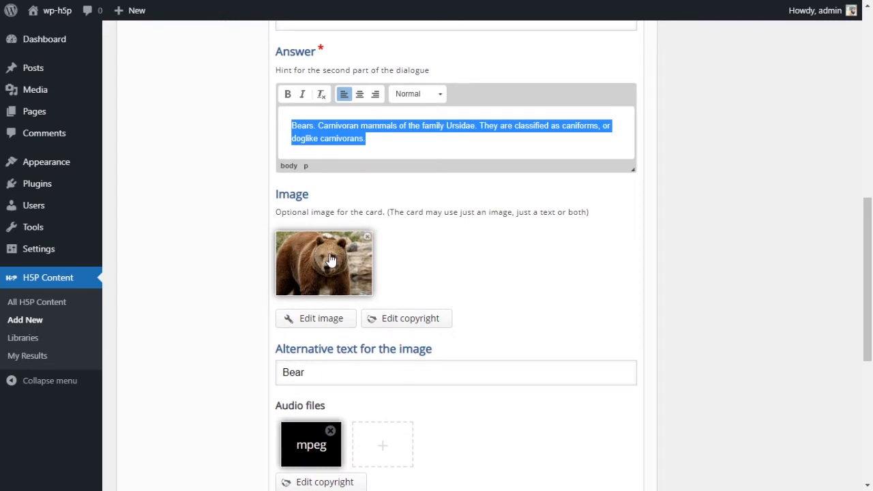
scroll(330, 260, down, 4)
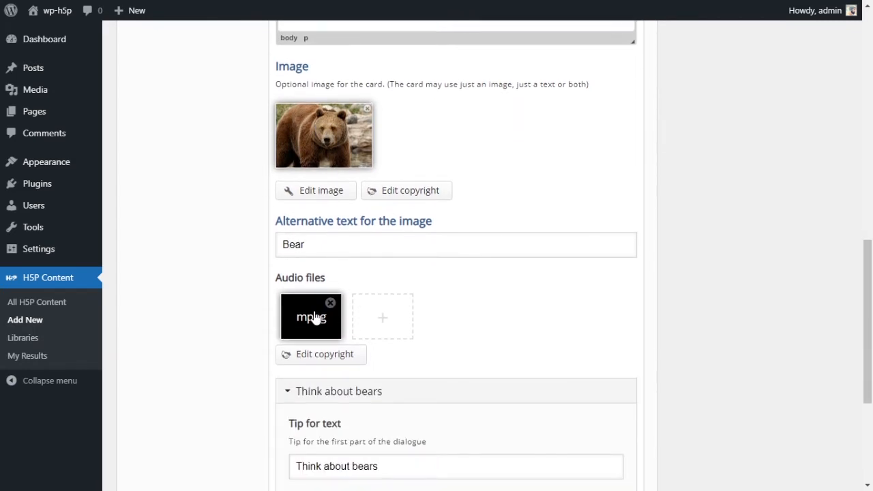
scroll(448, 316, up, 10)
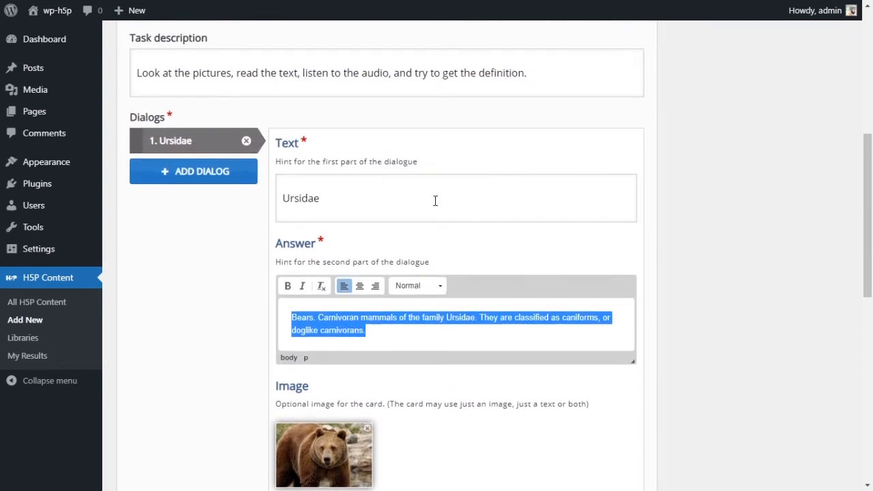
click(435, 201)
key(ctrl+a)
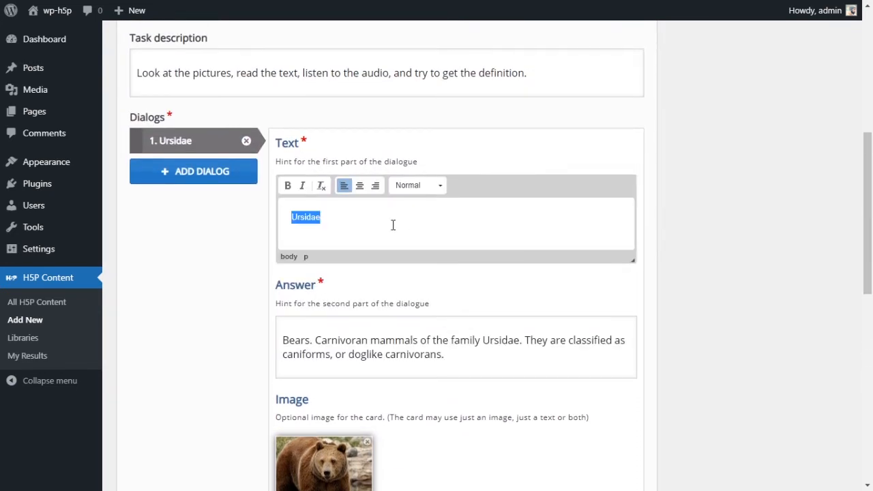
click(358, 346)
key(ctrl+a)
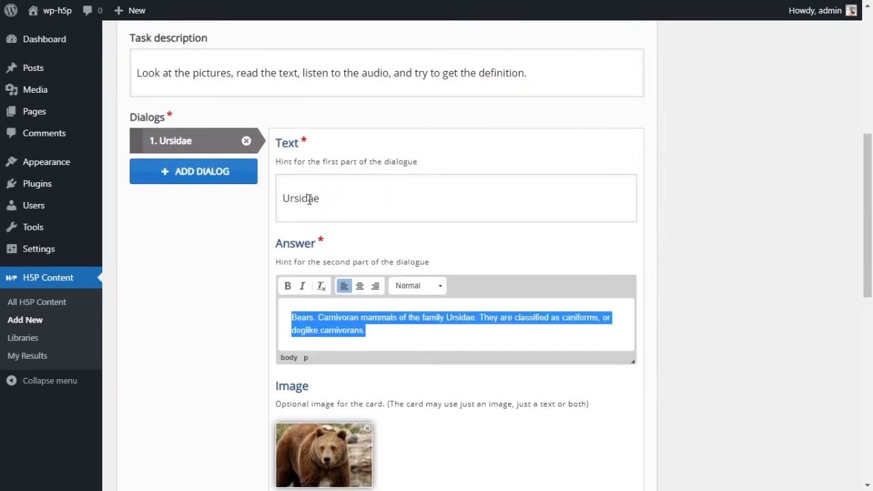
scroll(370, 344, down, 8)
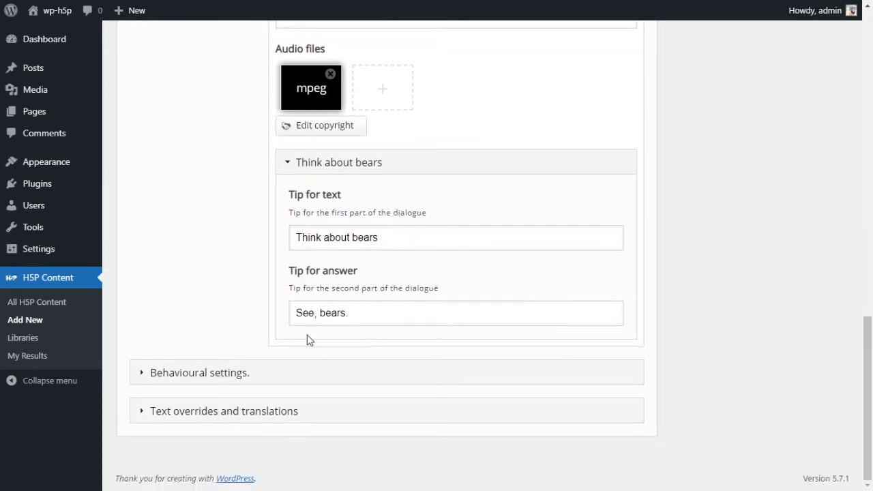
scroll(307, 292, up, 8)
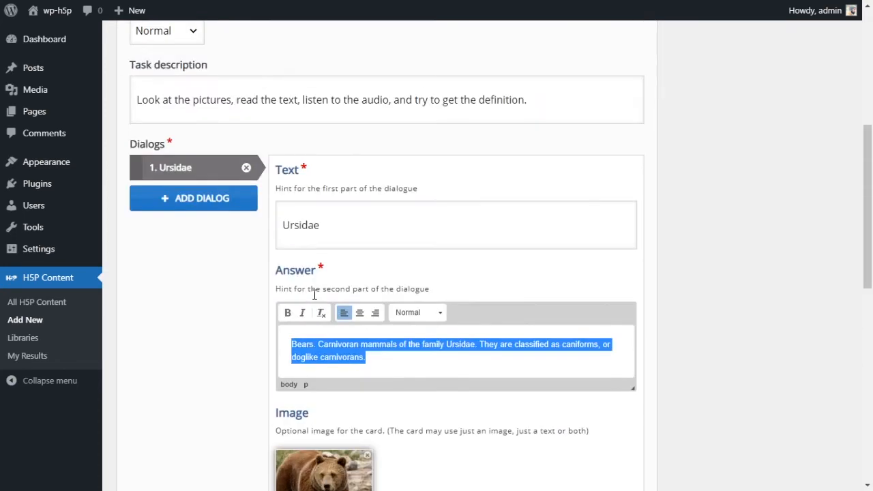
Add a second dialog and enter "Pinnipedia" as its text.
click(195, 208)
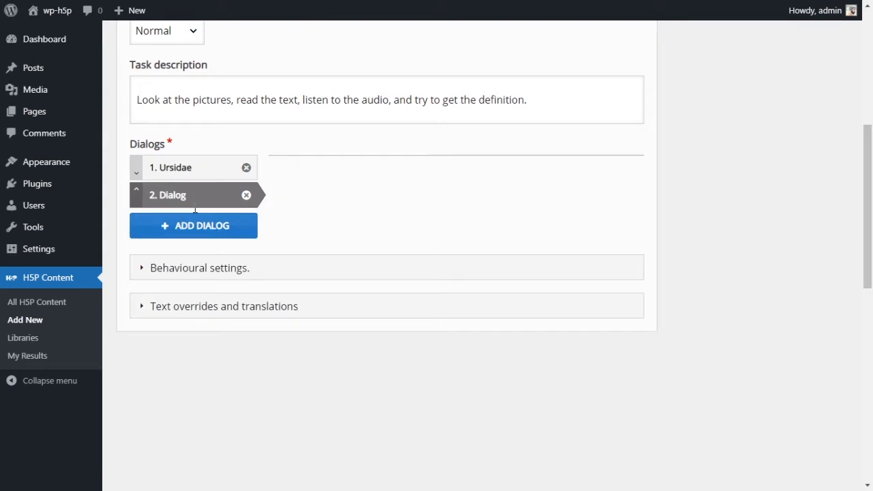
click(369, 322)
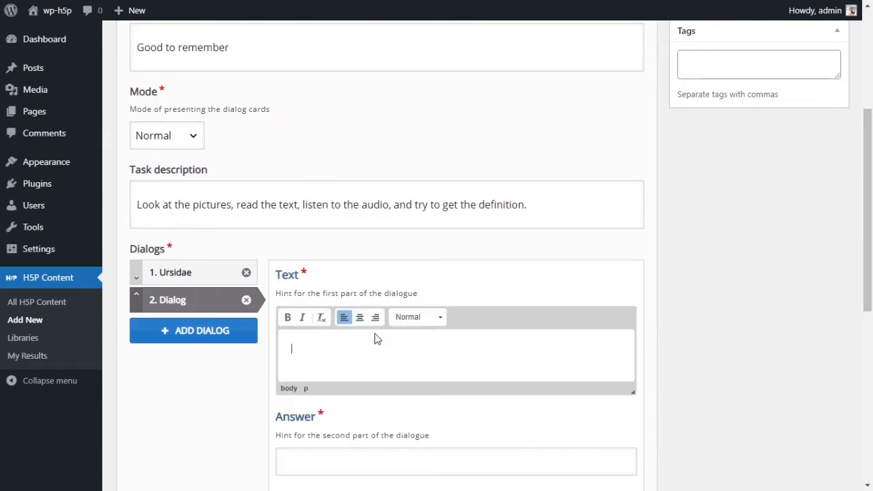
key(alt+Tab)
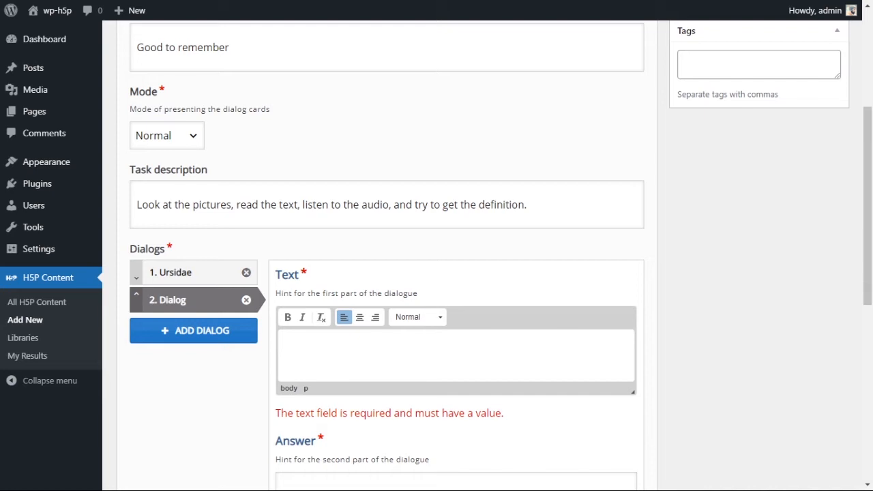
click(380, 345)
text(Pinnipedia)
Enter the Pinnipedia dialog's answer: "A widely distributed and diverse clade of carnivorous, fin-footed, semiaquatic marine mammals.".
scroll(460, 362, down, 1)
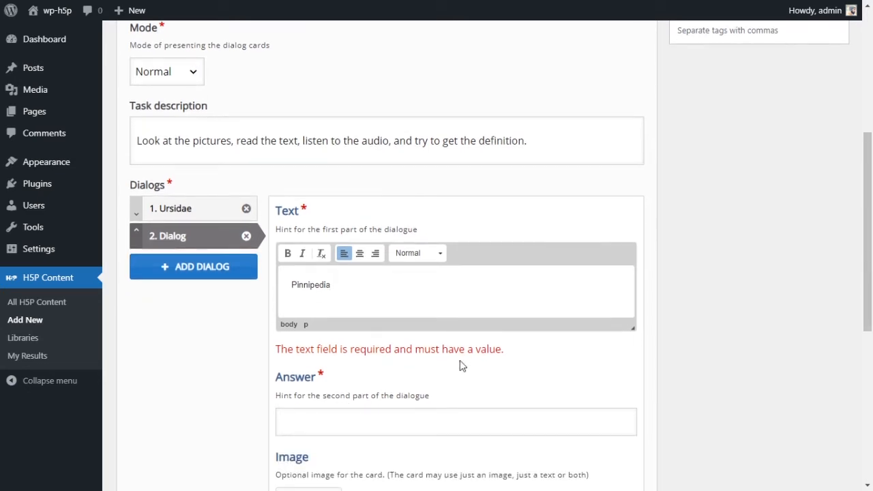
scroll(460, 366, down, 2)
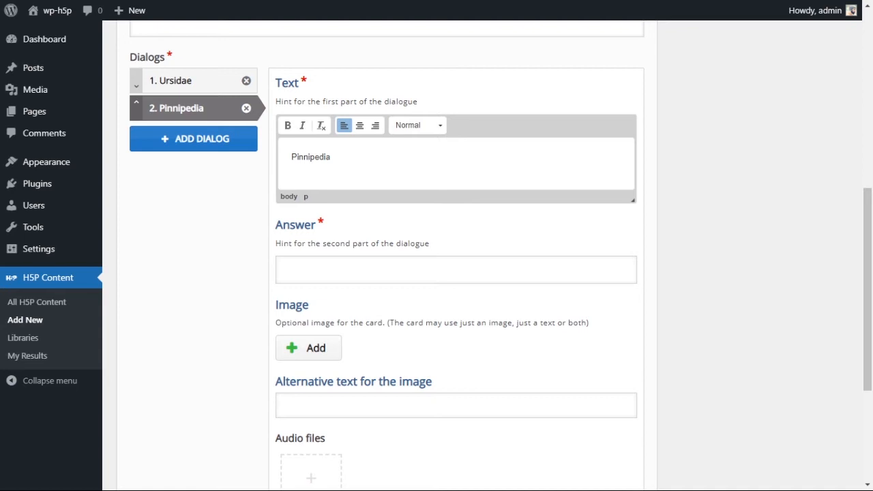
click(379, 271)
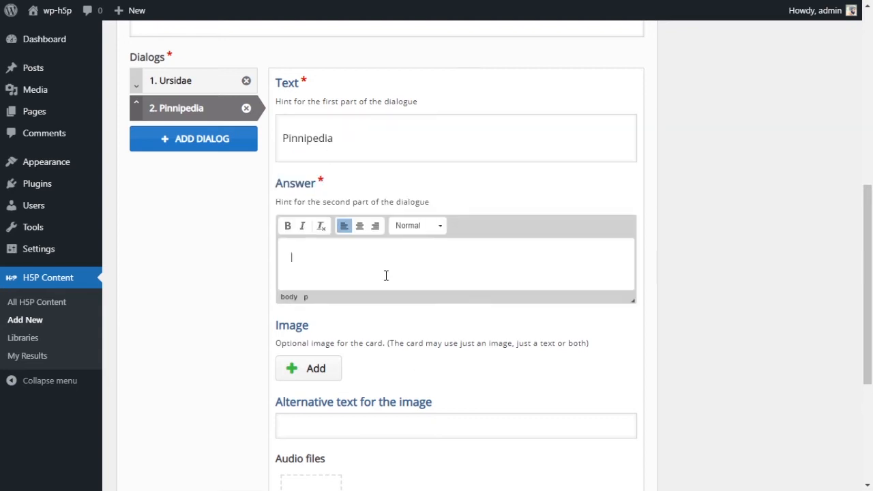
text(a widely distributed and diverse clade of carnivorous, fin-footed, semiaquatic marine mammals)
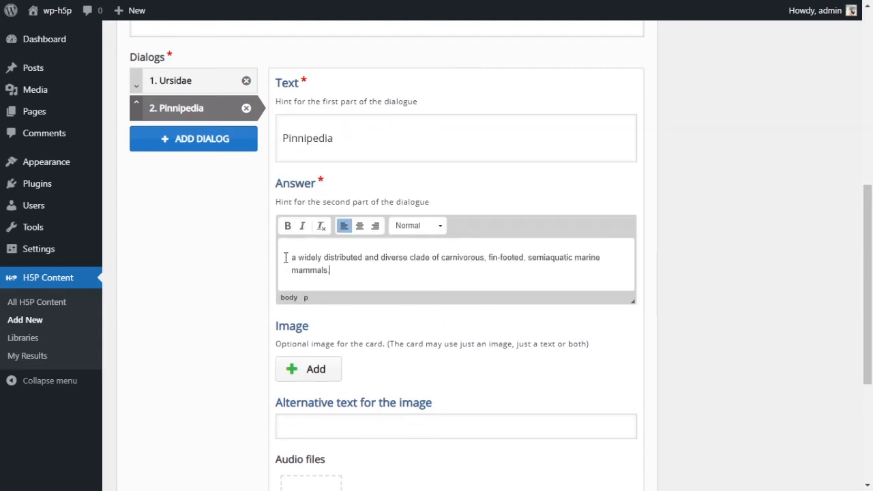
drag(298, 258, 284, 257)
text(A)
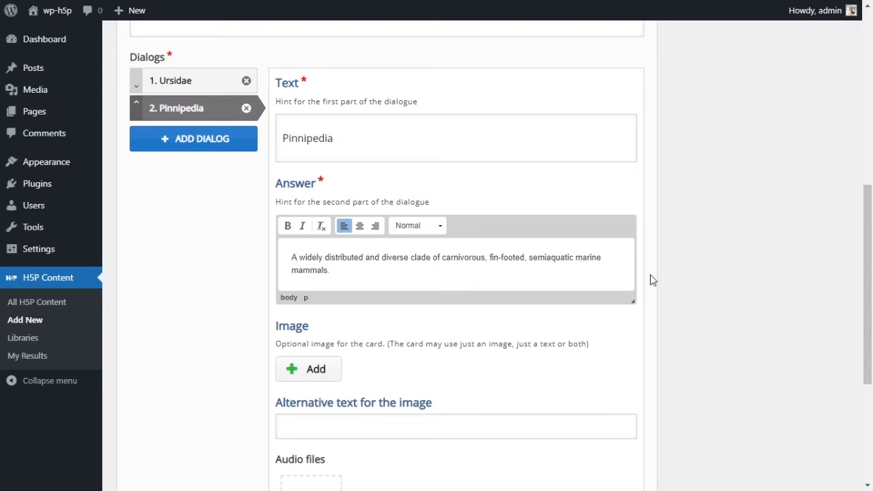
Add the seal picture to the Pinnipedia dialog and upload an MPEG audio file for it.
click(315, 369)
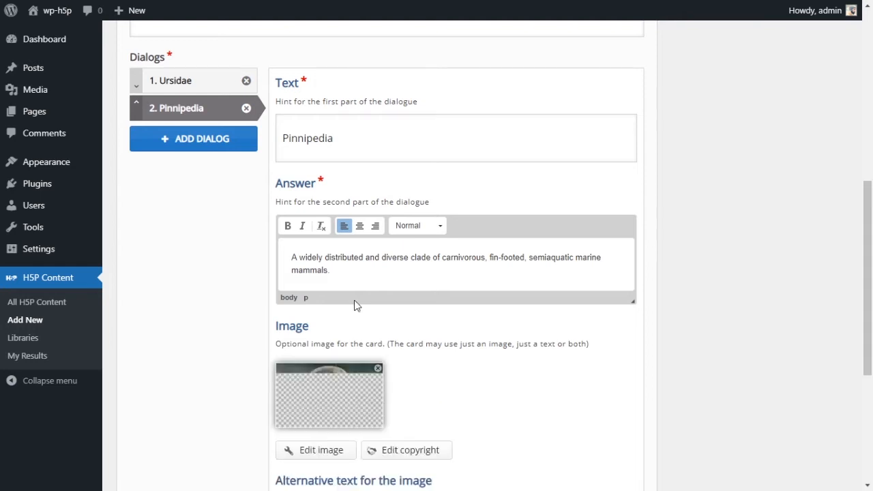
scroll(518, 371, down, 3)
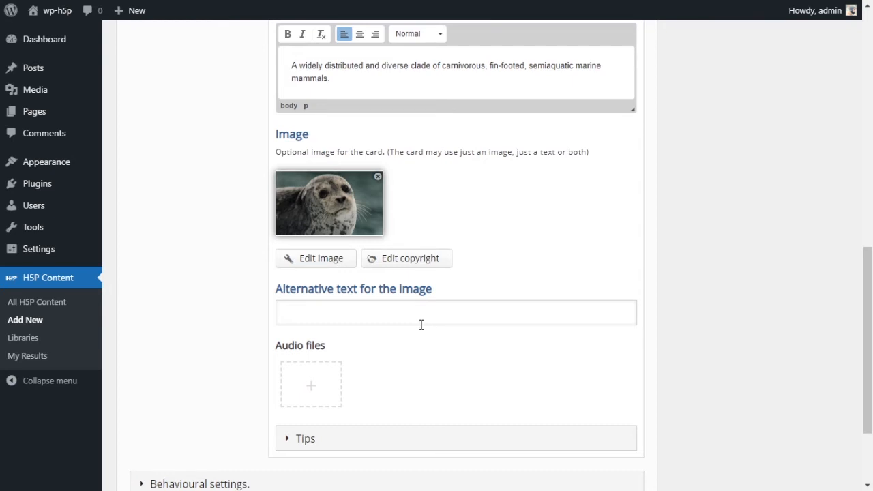
click(332, 383)
scroll(319, 321, down, 3)
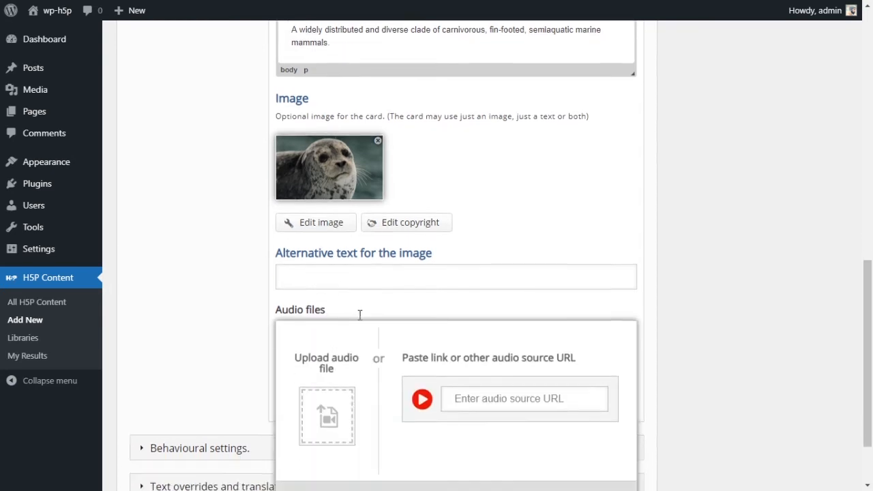
click(328, 348)
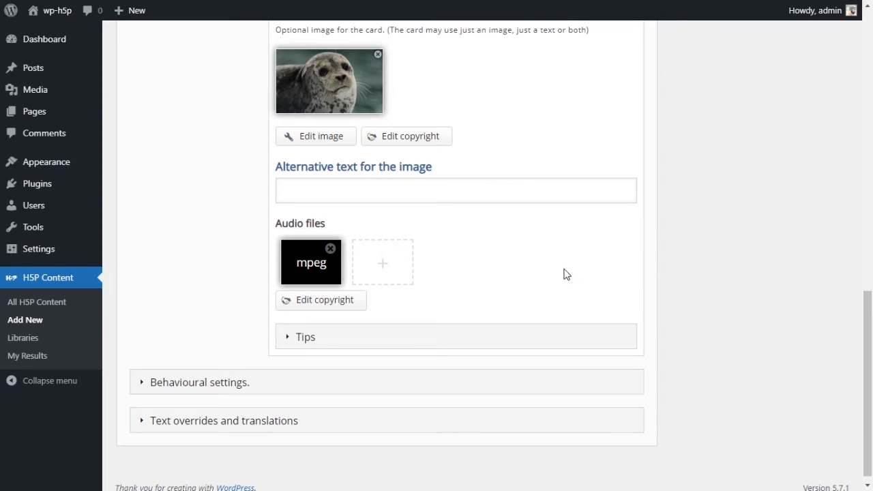
Add a third dialog and enter "Lapulapu" as its text.
scroll(563, 269, up, 6)
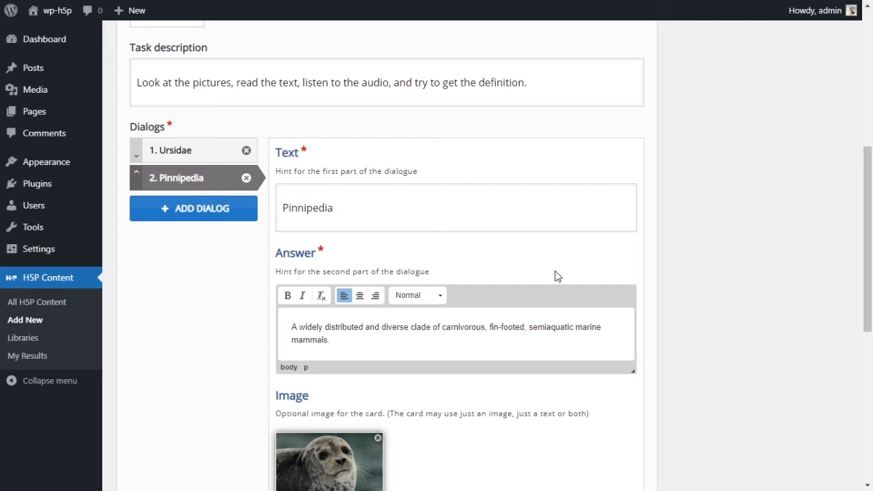
scroll(557, 274, down, 1)
scroll(557, 274, down, 5)
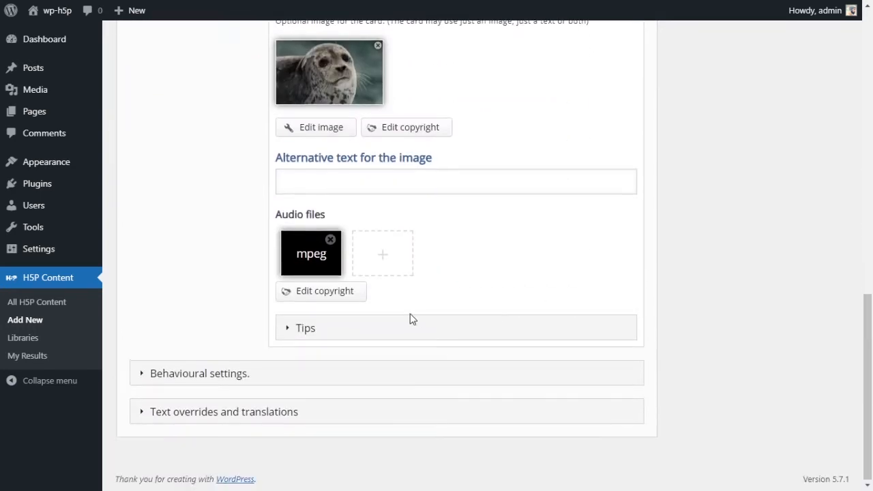
scroll(412, 318, up, 6)
scroll(499, 338, down, 6)
scroll(273, 348, up, 5)
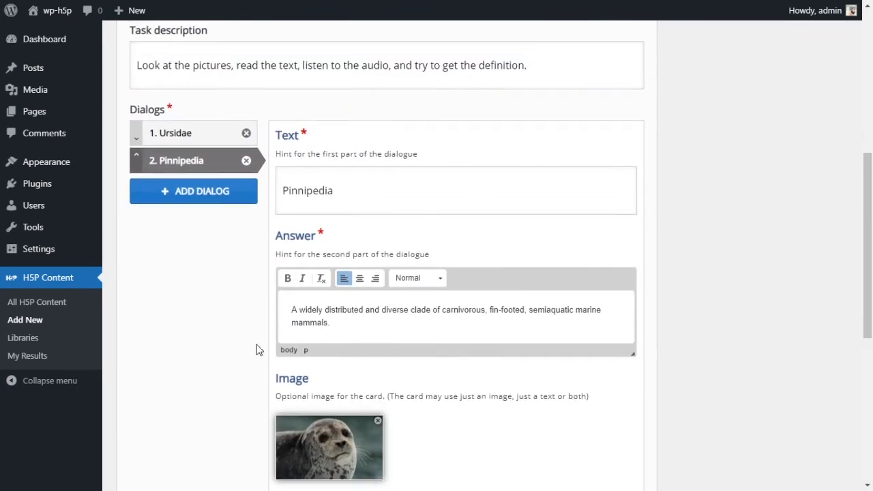
click(191, 206)
click(352, 287)
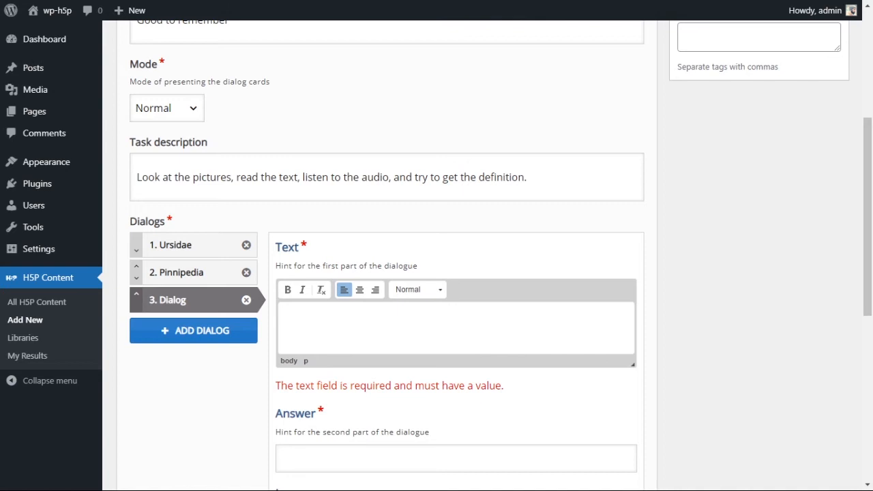
text(Lapulapu)
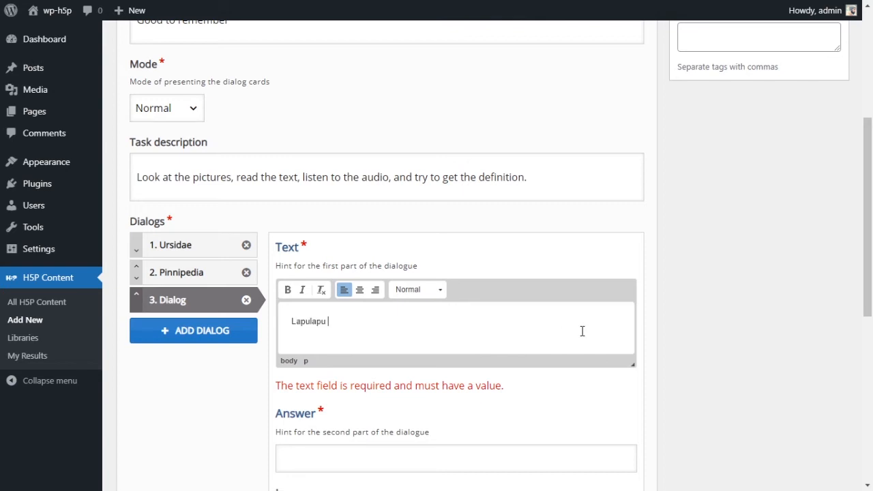
key(BackSpace)
Enter the third dialog's answer, describing Lapulapu as a datu of Mactan who defeated Ferdinand Magellan's forces at the Battle of Mactan on April 27, 1521.
scroll(575, 337, down, 1)
scroll(575, 342, down, 2)
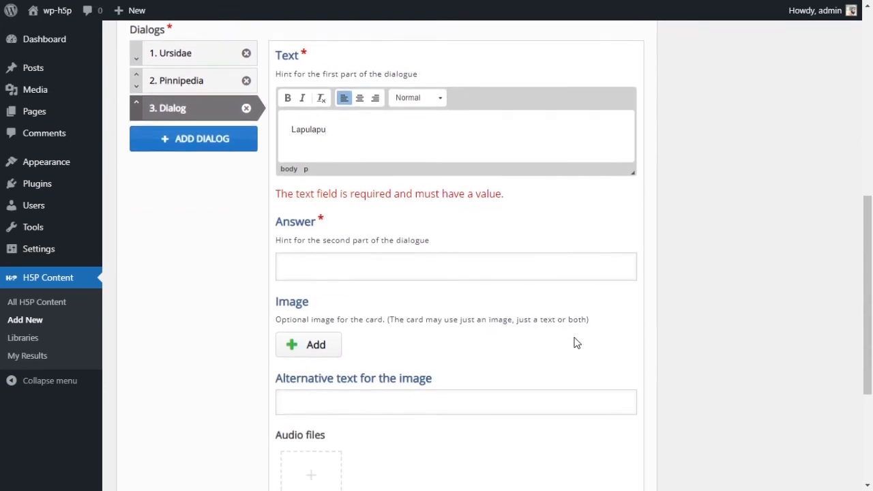
click(462, 273)
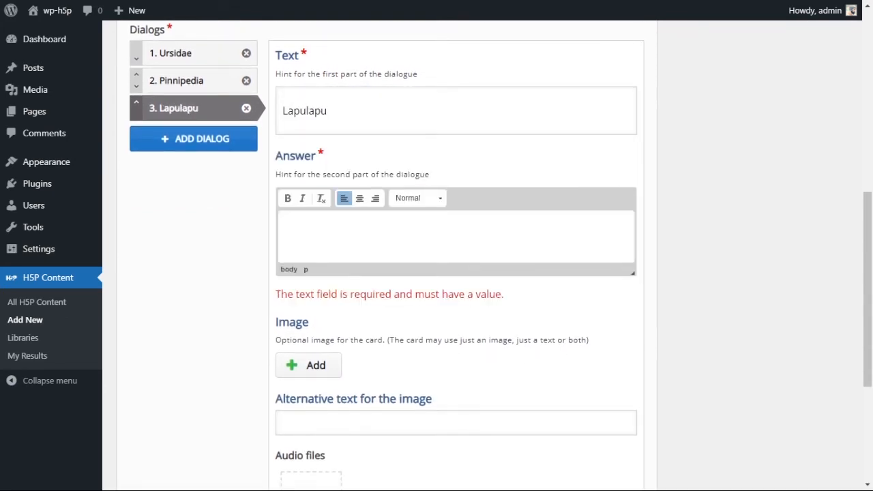
text(Lapulapu was a datu of Mactan in the Visayas. He is best known for the Battle of Mactan that happened at dawn on April 27, 1521, where he and his warriors defeated the forces of Portuguese explorer Ferdinand Magellan and his native allies)
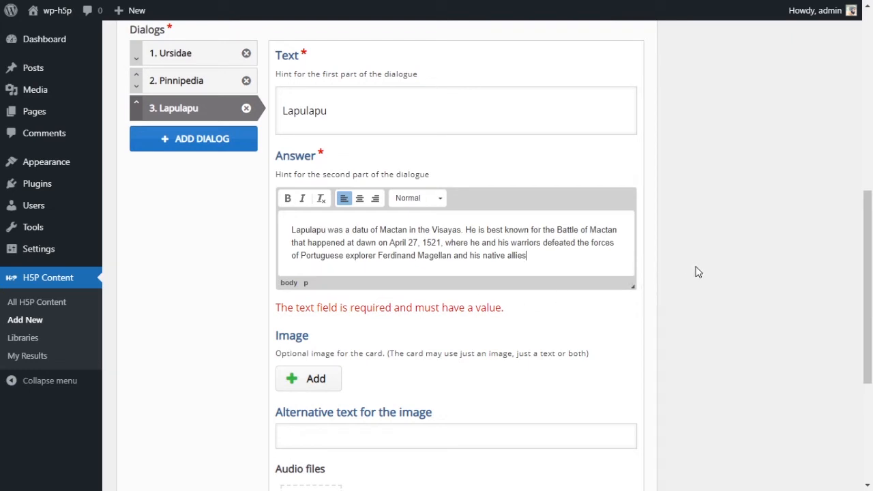
Add the statue picture with the alternative text "lapulapu" to the third dialog, and add an audio file.
scroll(699, 274, up, 1)
scroll(689, 277, down, 2)
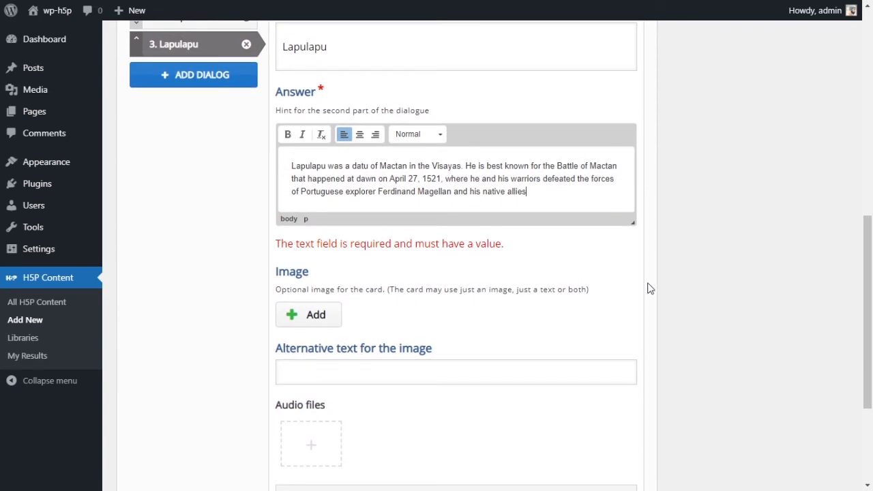
click(329, 318)
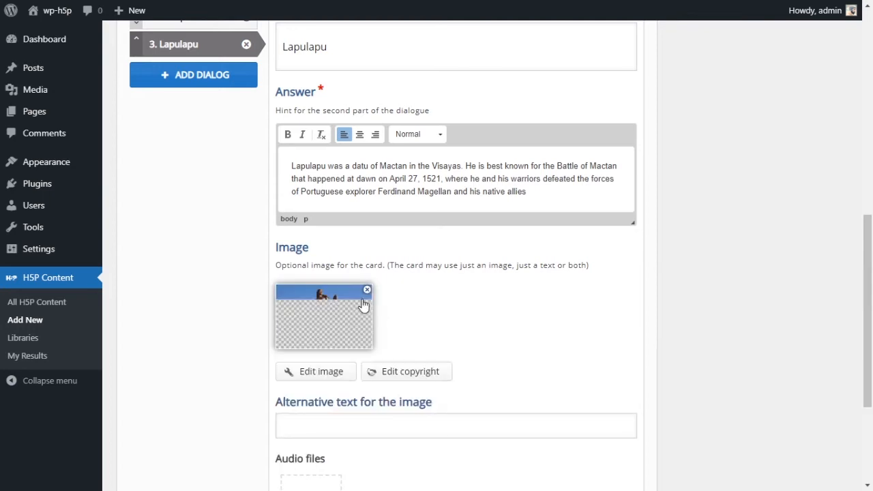
scroll(363, 306, down, 1)
click(392, 362)
text(lapu)
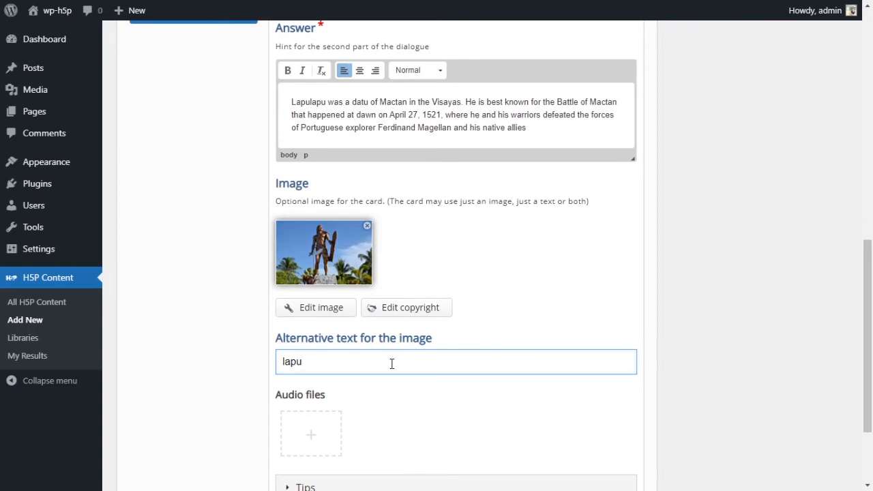
text(lapu)
scroll(375, 348, down, 2)
click(330, 309)
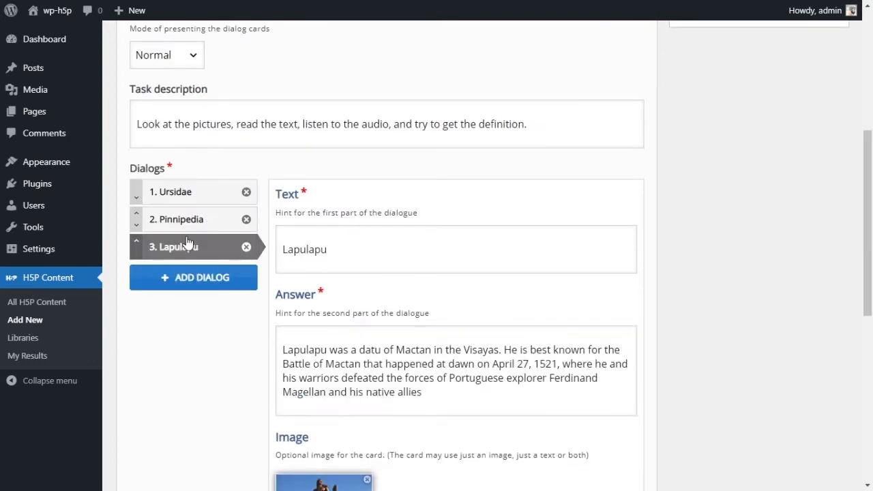
Look through the Ursidae, Pinnipedia and Lapulapu dialogs by switching between them.
scroll(189, 246, down, 1)
click(179, 134)
click(180, 155)
click(179, 182)
click(179, 160)
click(181, 185)
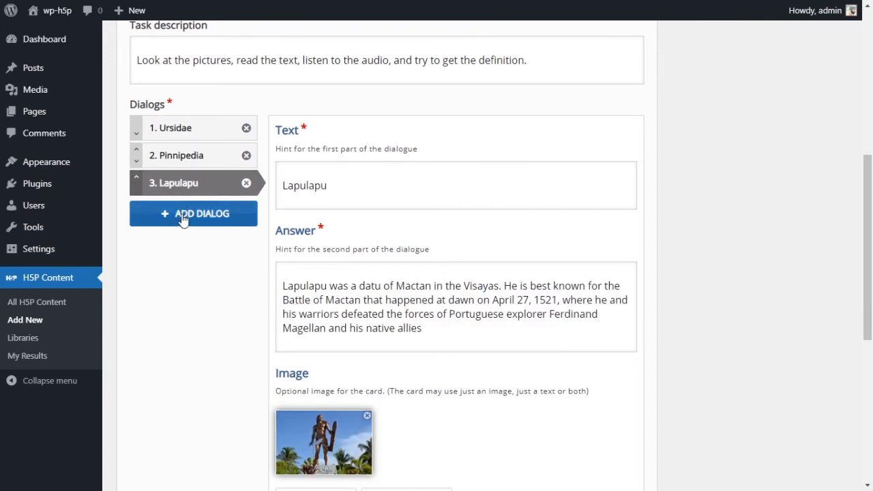
Expand the behavioural settings and examine the retry, backwards navigation, text scaling and card randomizing options.
scroll(202, 263, down, 1)
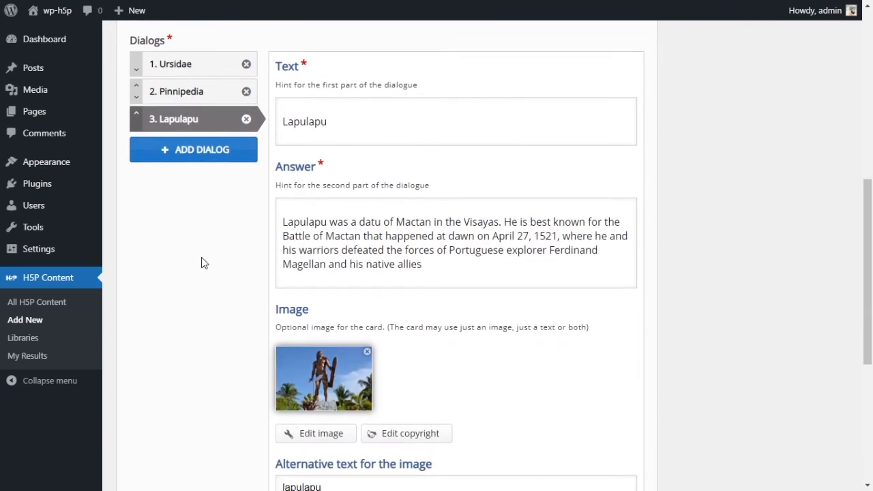
scroll(222, 253, down, 5)
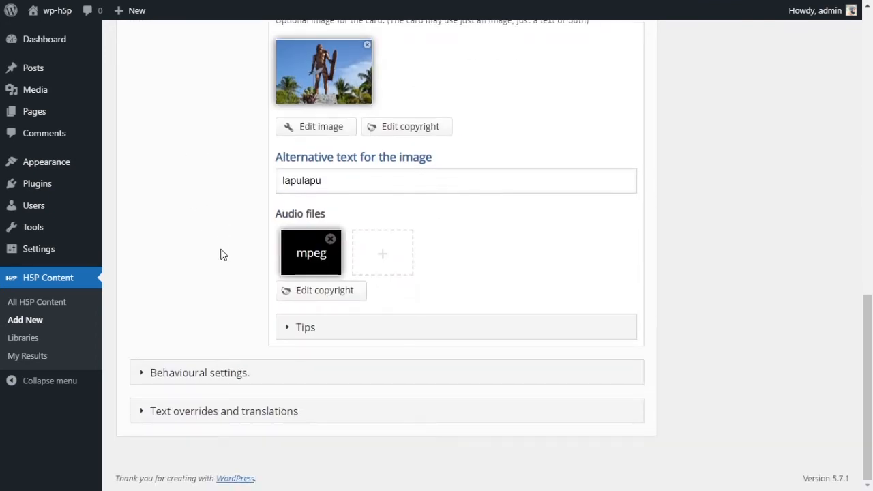
scroll(189, 341, up, 3)
scroll(249, 164, up, 1)
scroll(248, 250, down, 4)
click(201, 377)
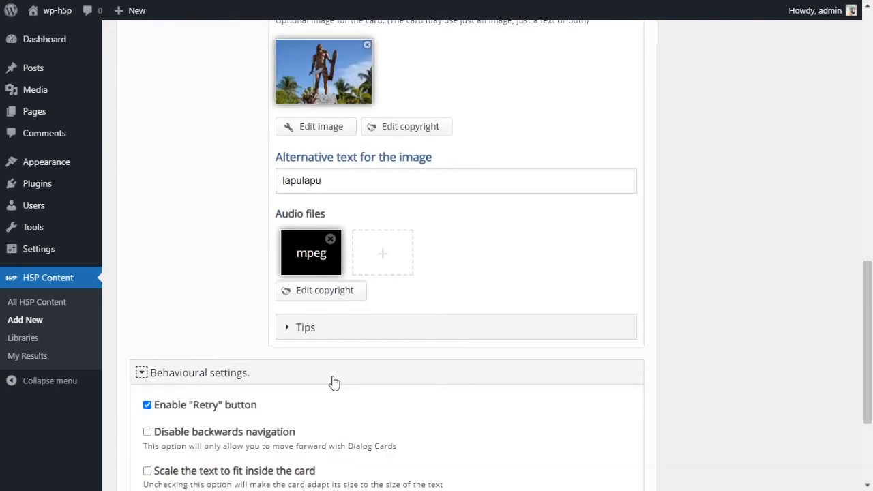
scroll(409, 368, down, 3)
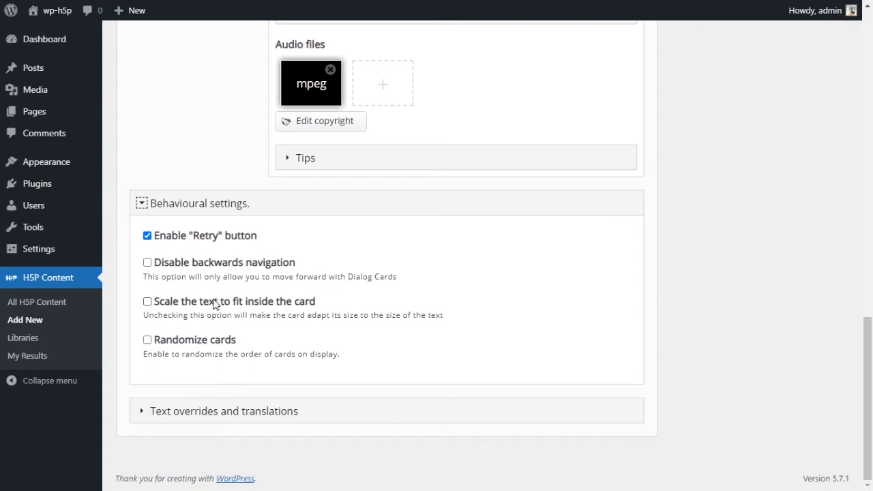
scroll(737, 334, up, 2)
scroll(737, 334, down, 2)
scroll(279, 338, up, 5)
scroll(179, 105, up, 2)
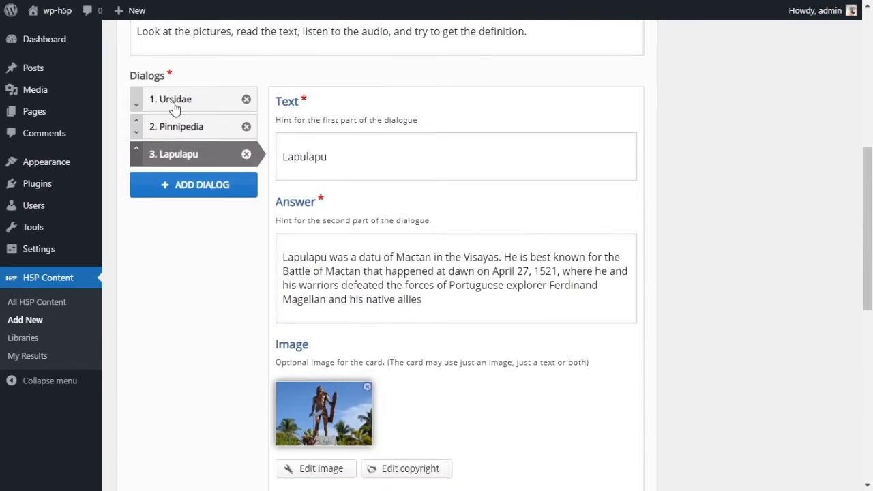
scroll(236, 351, down, 7)
scroll(237, 352, down, 1)
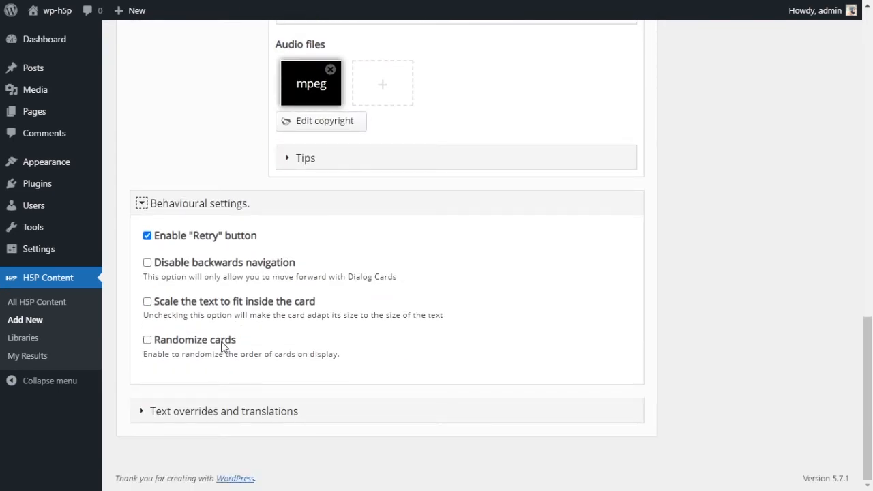
Expand the text overrides and translations for Dialog Cards, look through the button and message texts and the language choices, and collapse the section.
click(172, 411)
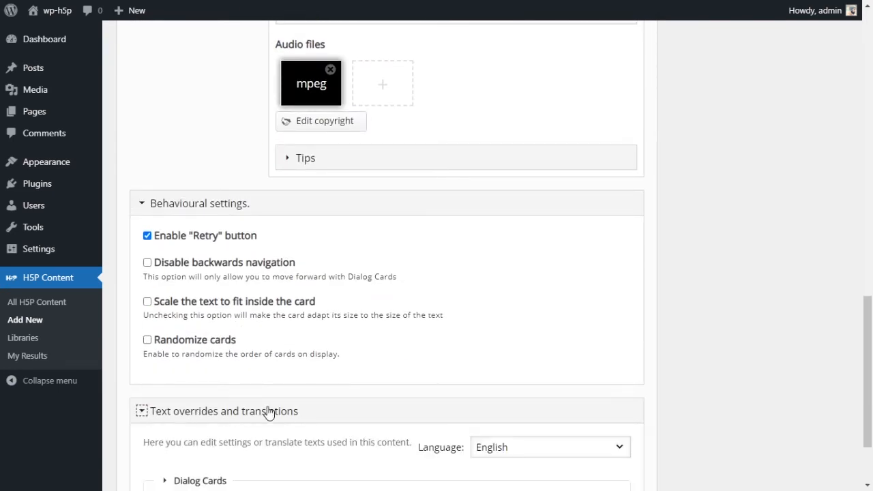
scroll(277, 405, down, 2)
click(186, 378)
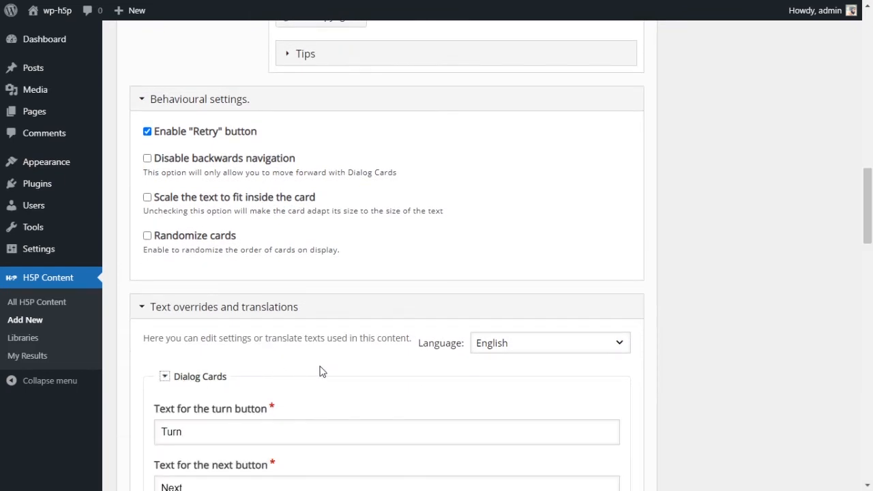
scroll(327, 370, down, 2)
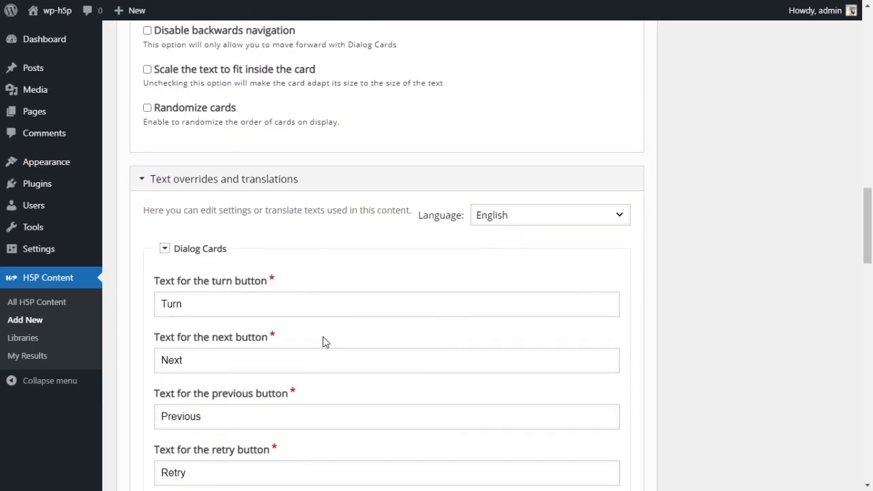
scroll(471, 294, down, 5)
scroll(389, 322, down, 9)
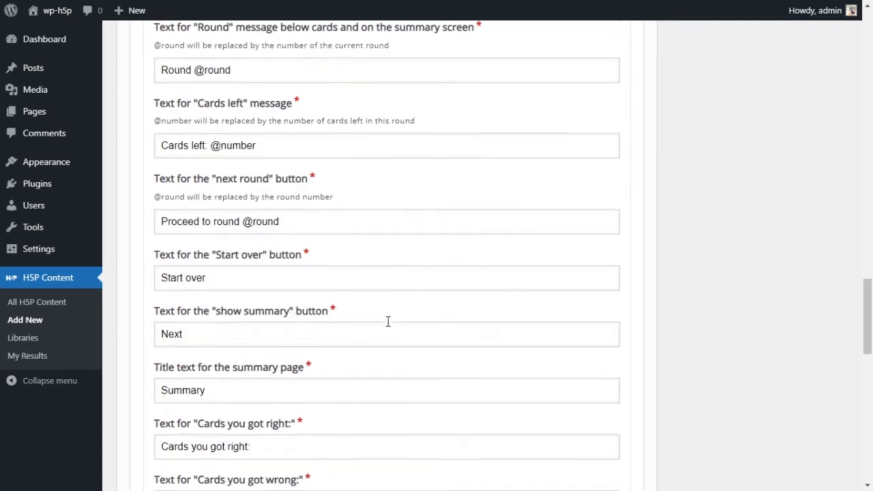
drag(871, 352, 865, 246)
double_click(460, 176)
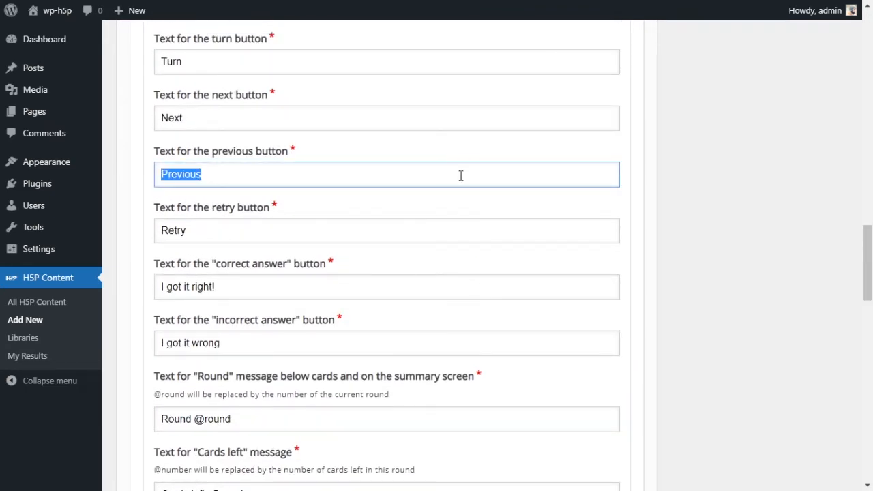
scroll(575, 220, up, 2)
scroll(575, 220, up, 1)
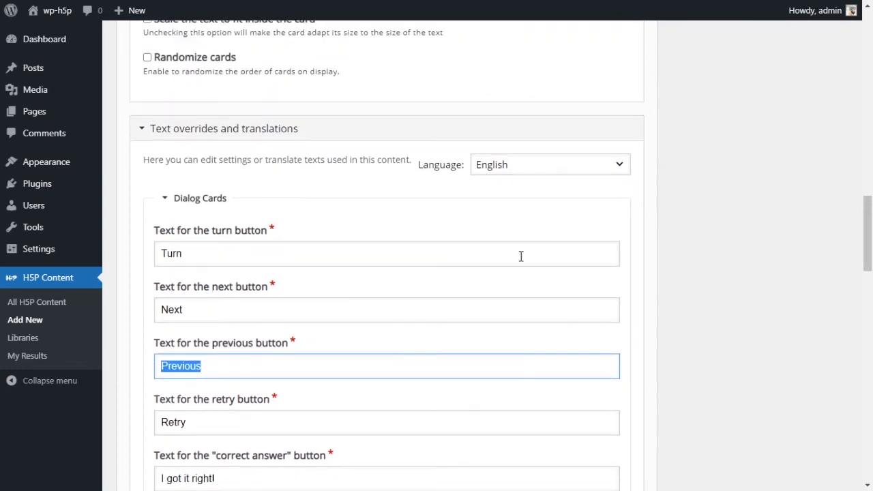
double_click(374, 309)
click(375, 310)
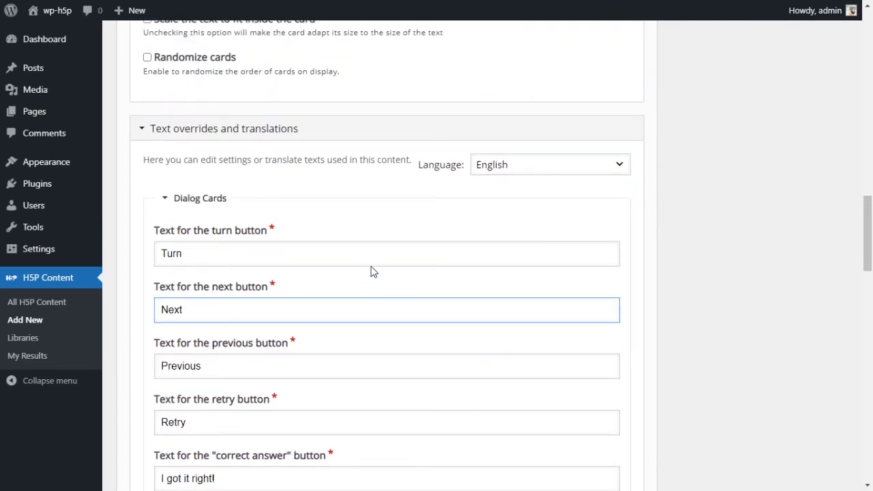
click(530, 170)
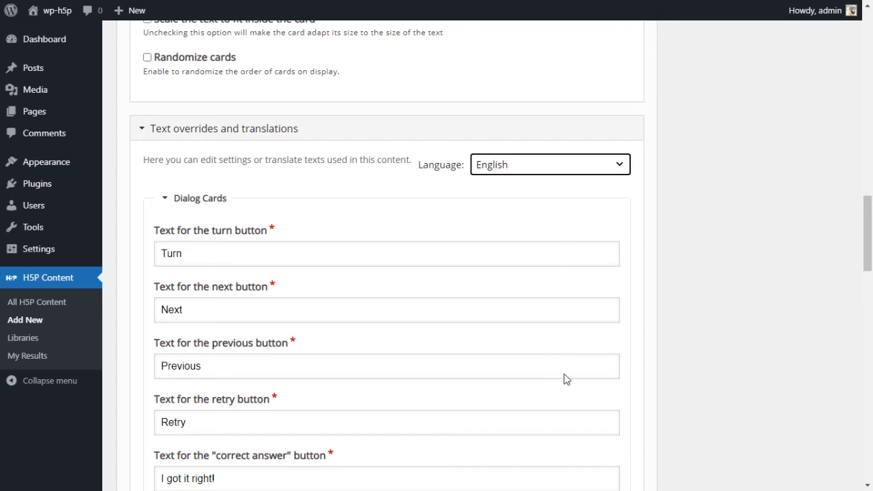
click(267, 129)
Turn off the toolbar display below the content and create the Dialog Cards activity.
scroll(801, 347, up, 15)
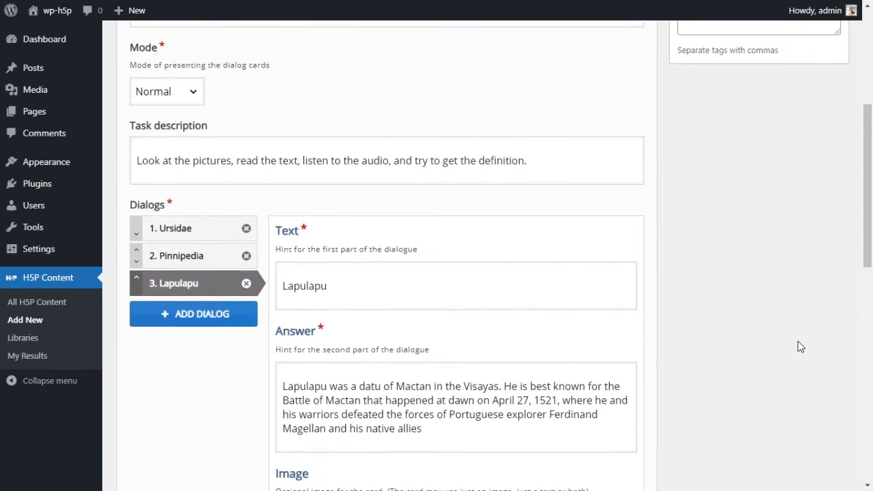
scroll(801, 347, up, 1)
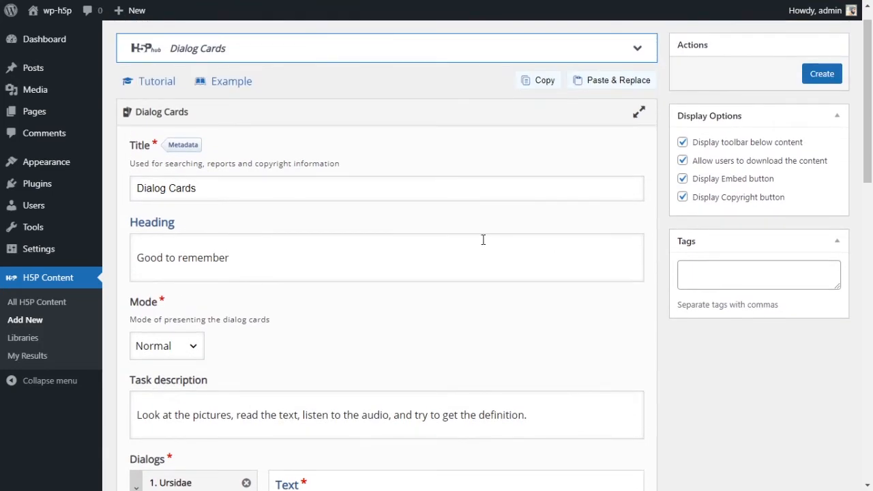
scroll(189, 344, down, 2)
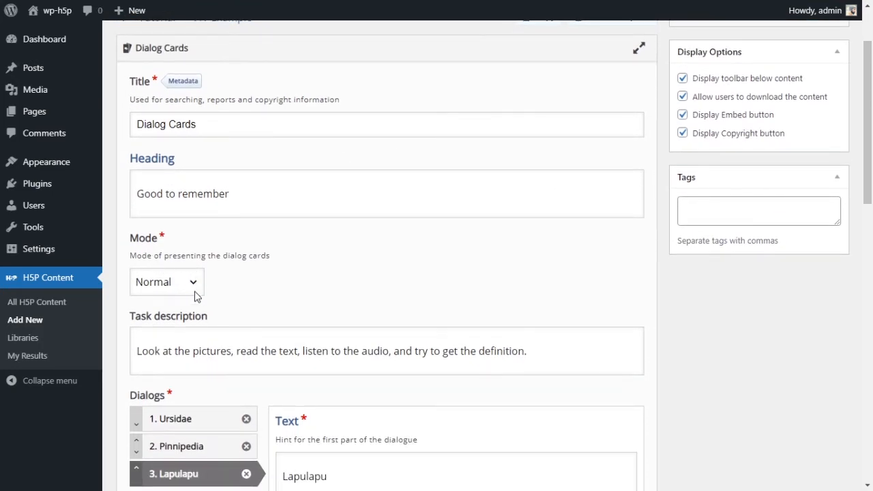
scroll(459, 354, down, 5)
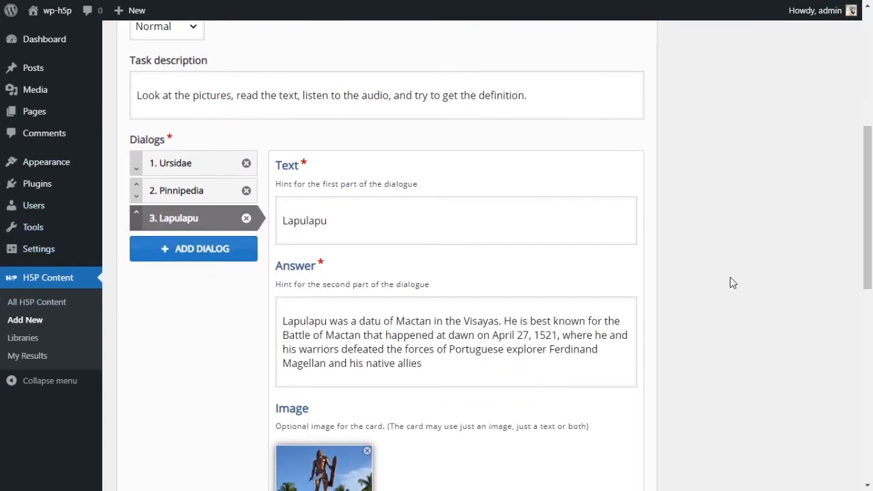
scroll(498, 273, up, 6)
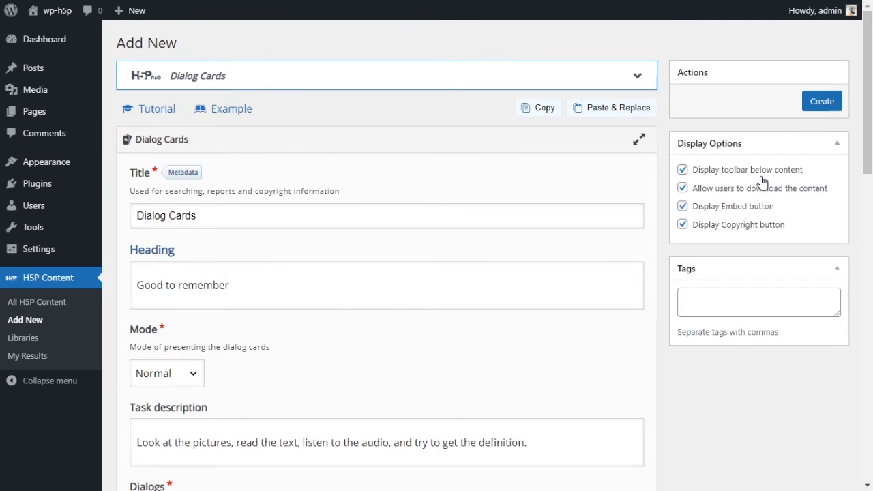
click(700, 178)
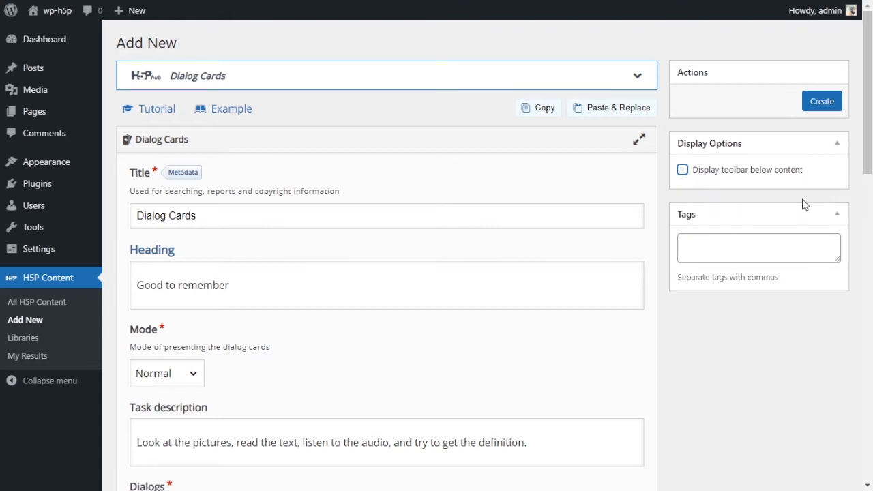
click(824, 102)
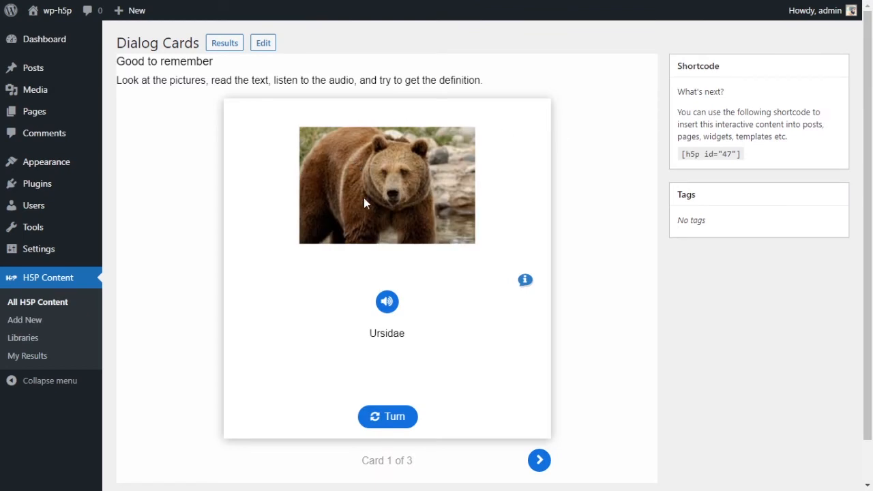
Check the heading, task description and front of the Ursidae card, show its tip and play its audio.
drag(120, 62, 236, 65)
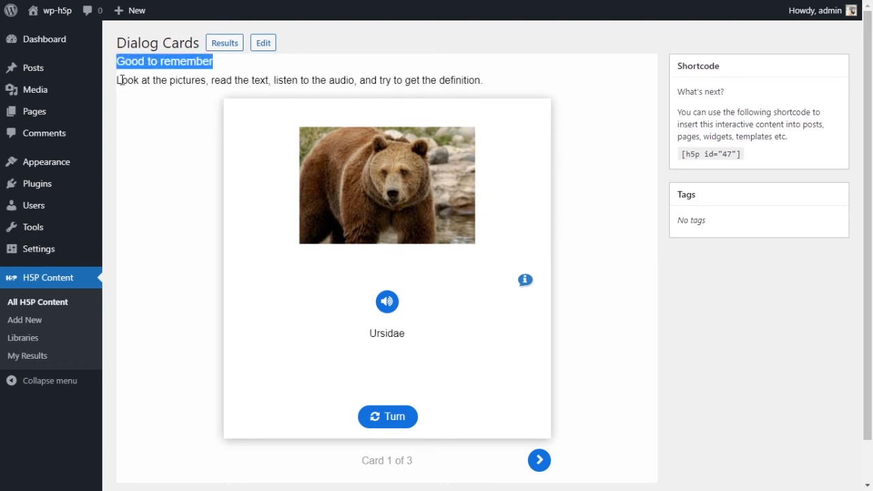
drag(118, 82, 493, 85)
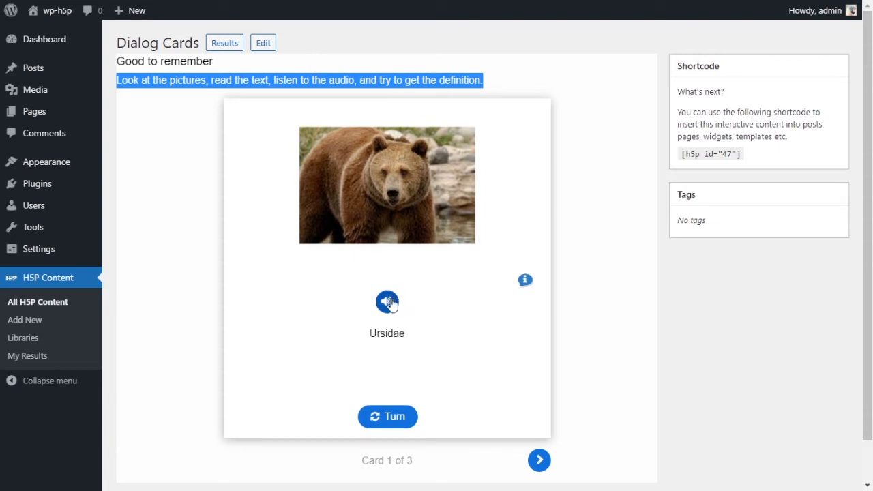
double_click(384, 335)
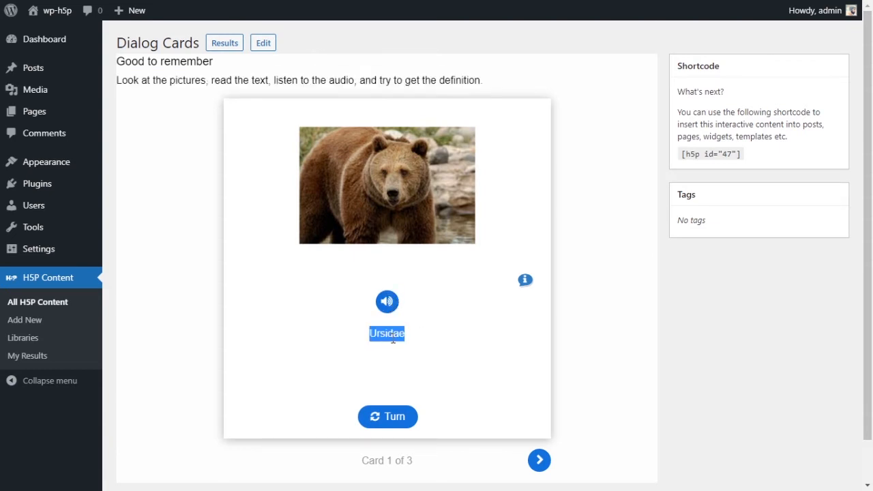
click(510, 302)
click(527, 282)
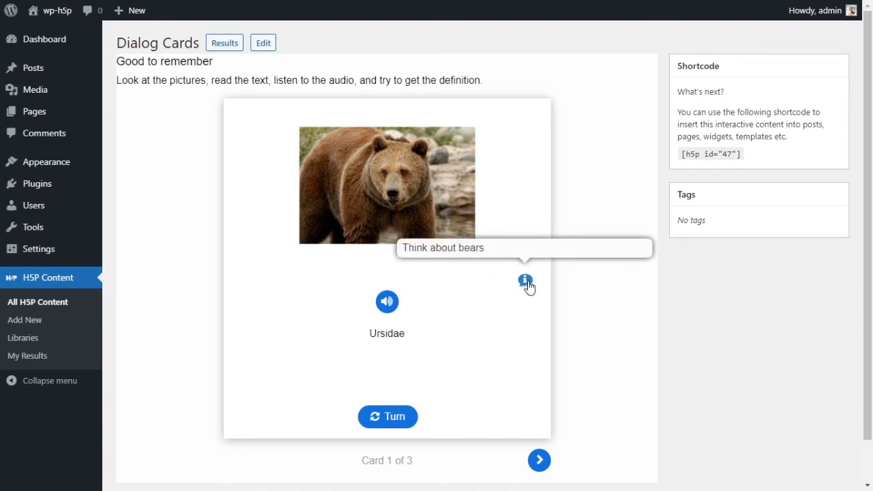
click(524, 280)
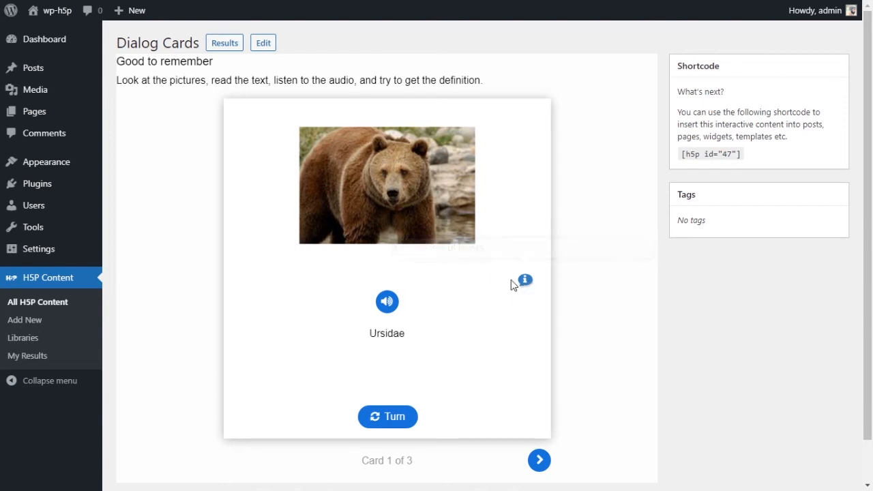
click(388, 308)
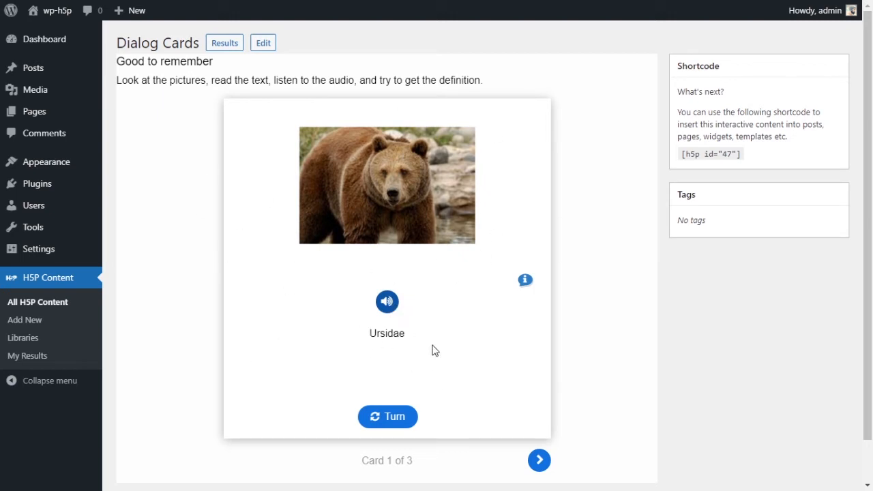
Turn the Ursidae card to read its answer and show the tip, and flip it back and over again.
click(386, 417)
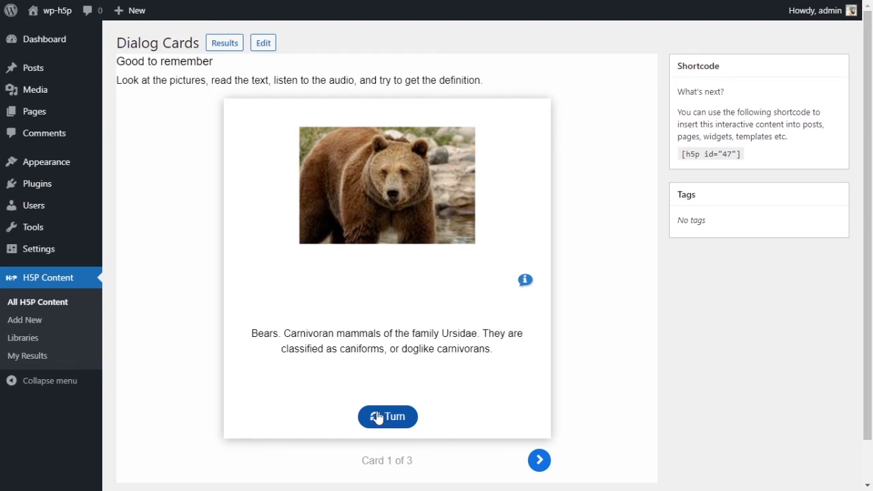
drag(252, 331, 485, 349)
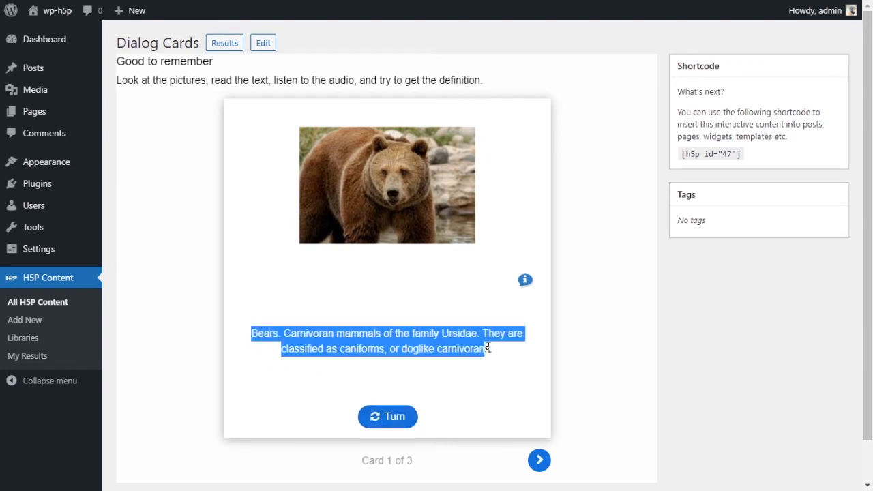
click(430, 359)
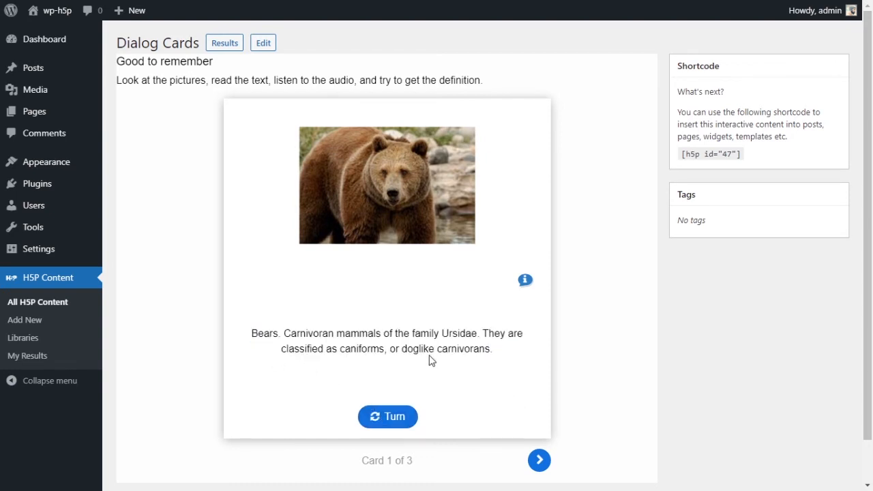
drag(253, 333, 511, 357)
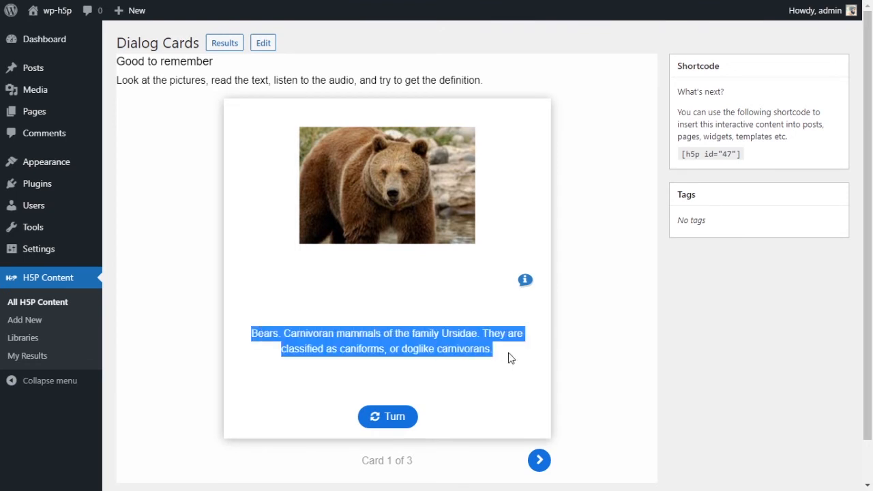
click(505, 353)
click(526, 283)
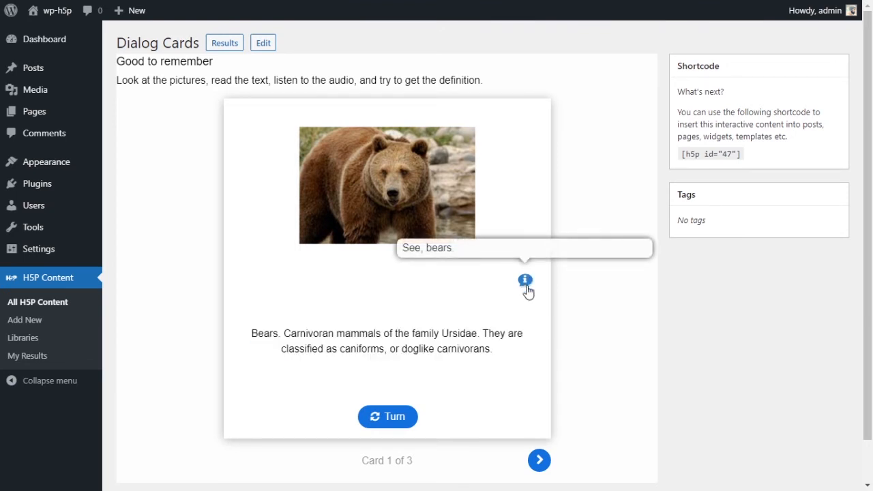
click(404, 289)
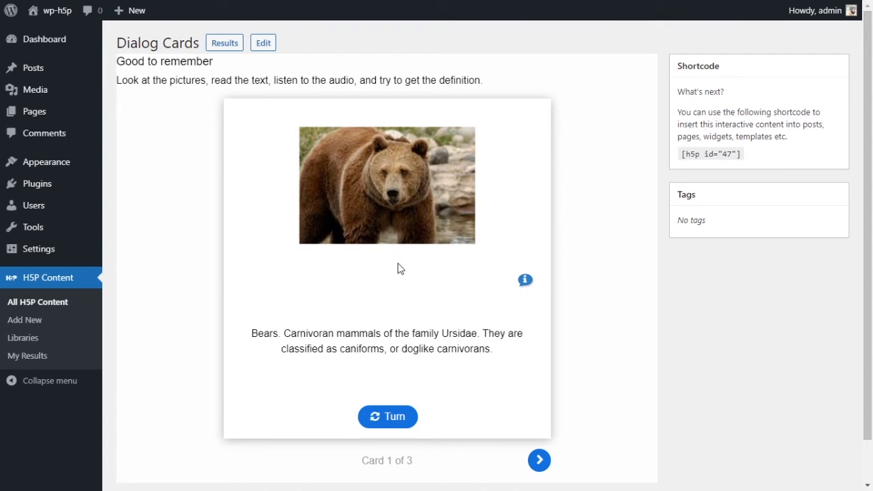
click(390, 421)
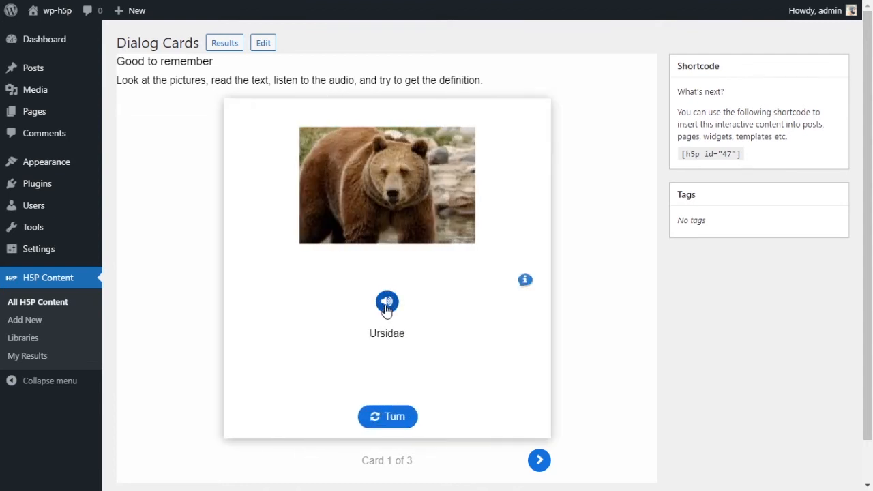
click(395, 421)
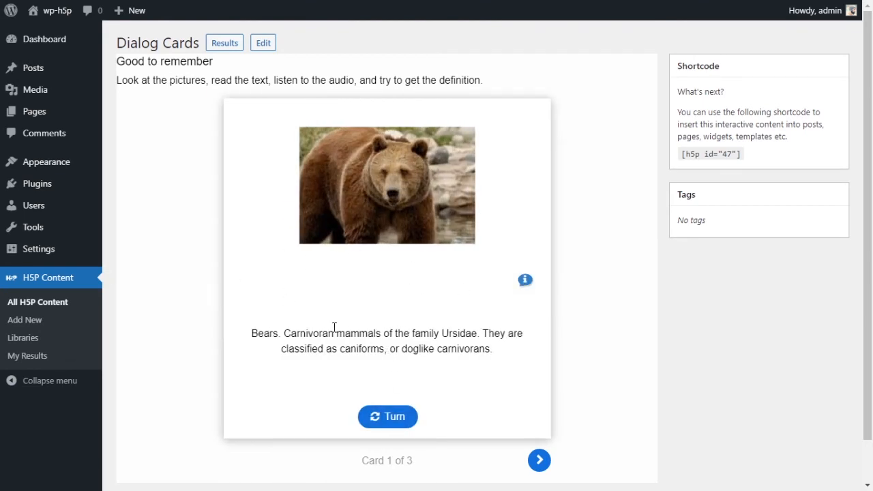
Flip the Ursidae card back and forth a few times and move on to the second card.
click(365, 426)
click(399, 420)
click(398, 421)
click(397, 422)
click(539, 460)
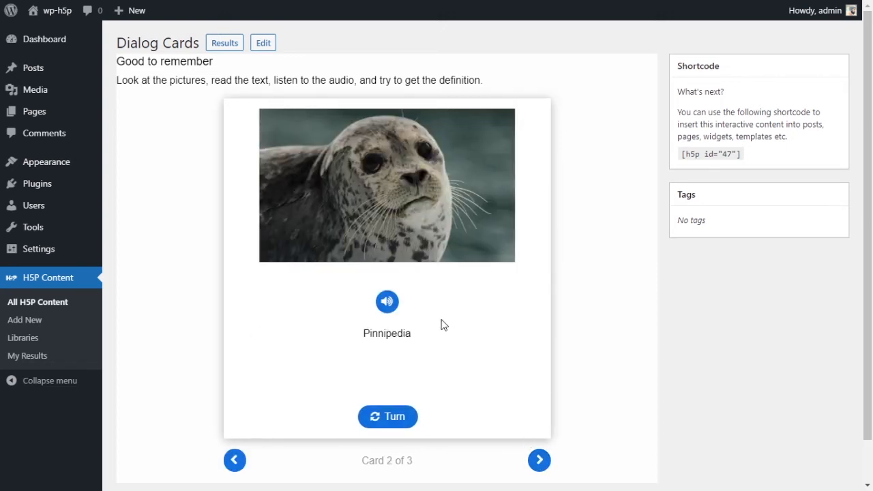
Play the audio of the Pinnipedia card, turn it to read its answer and flip it back.
click(396, 310)
click(386, 423)
drag(258, 334, 519, 377)
click(396, 416)
Go to the Lapulapu card, turn it to read its answer and flip it back.
click(533, 466)
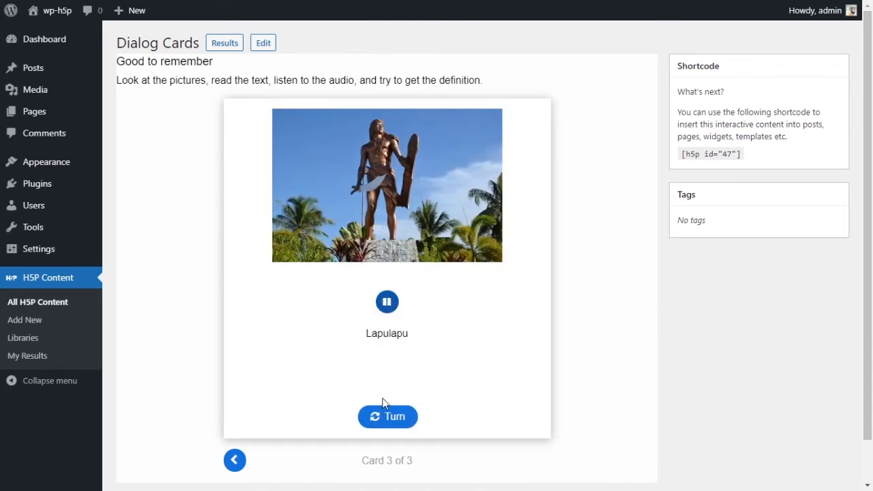
click(386, 423)
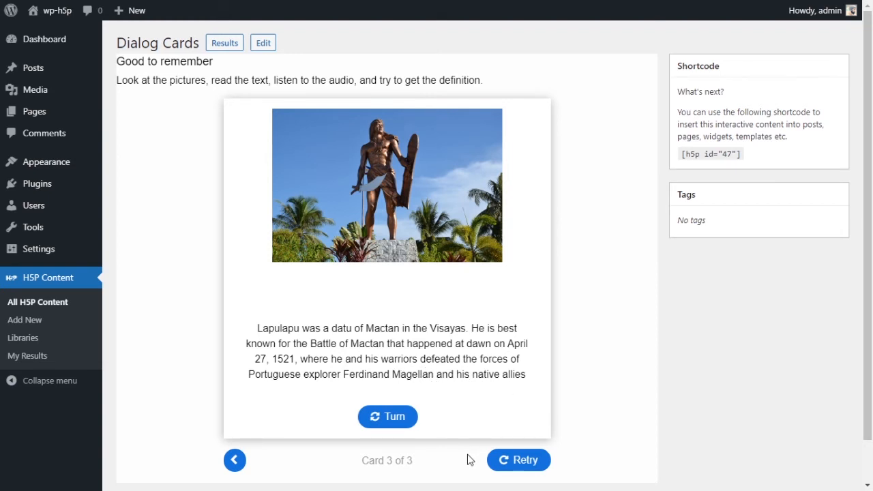
click(399, 416)
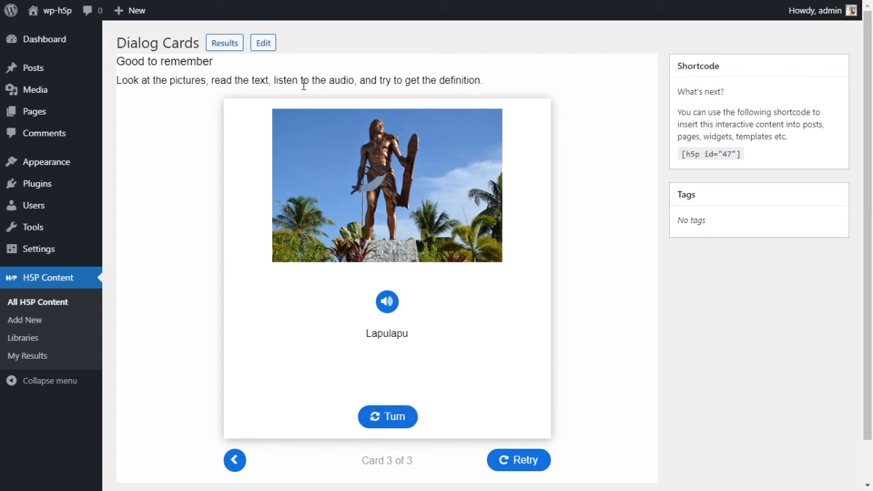
Open the Dialog Cards activity for editing and set its mode to Repetition.
click(263, 48)
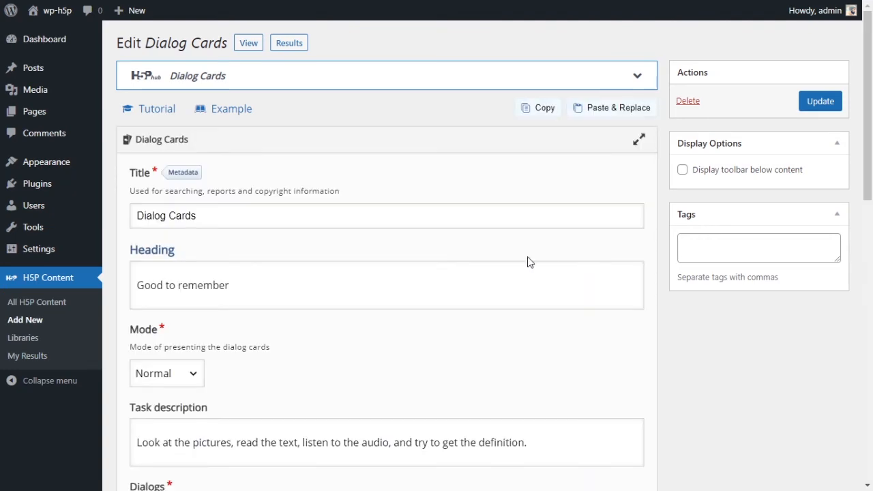
scroll(528, 257, down, 1)
click(181, 314)
click(181, 350)
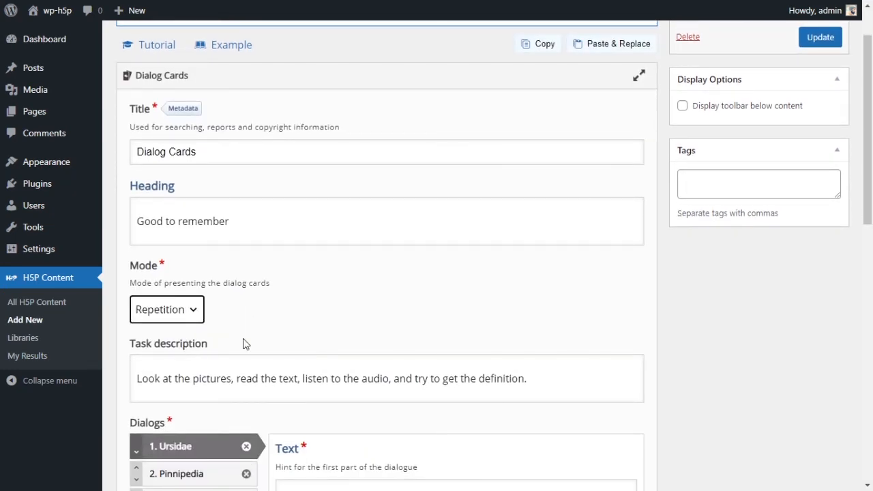
Expand the behavioural settings and look through the options offered for the Repetition mode.
scroll(518, 255, down, 2)
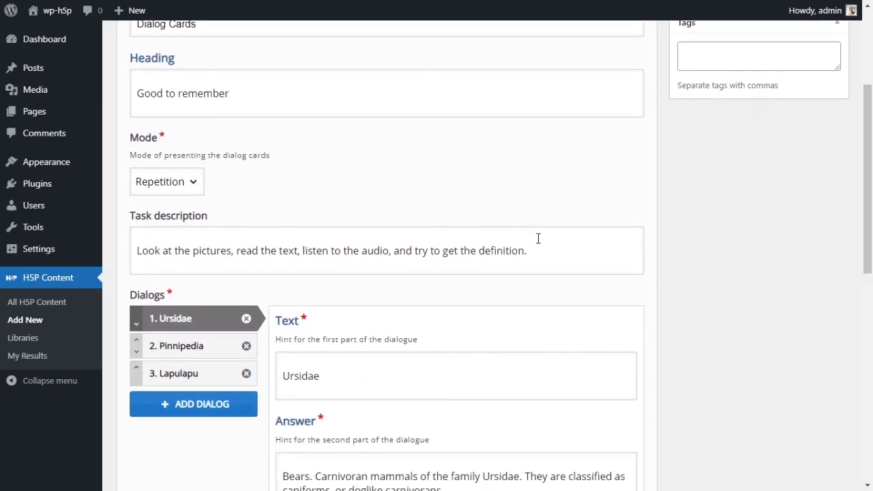
scroll(539, 238, down, 8)
click(245, 376)
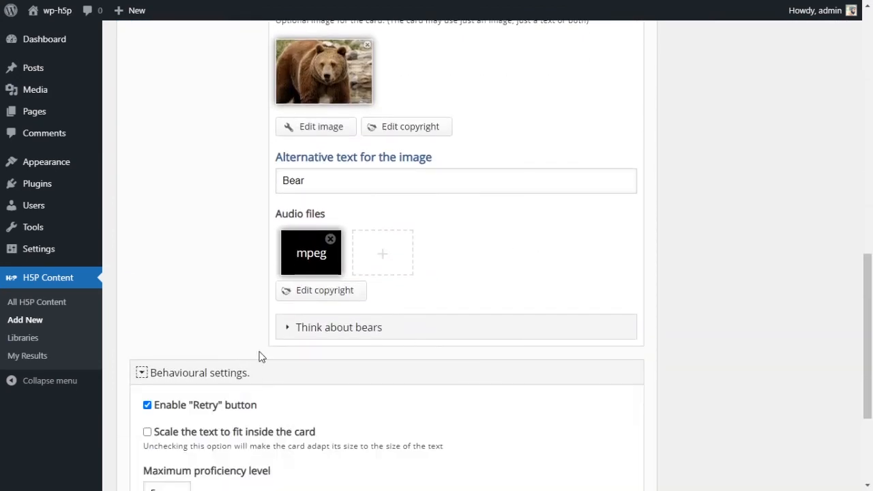
scroll(259, 358, down, 3)
click(253, 320)
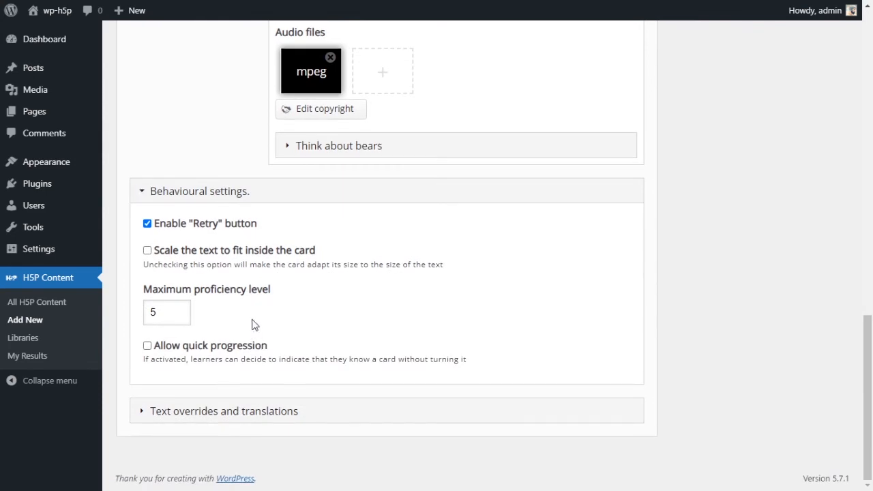
Switch the mode to Normal, look over the form for comparison and set the mode back to Repetition.
scroll(872, 298, up, 10)
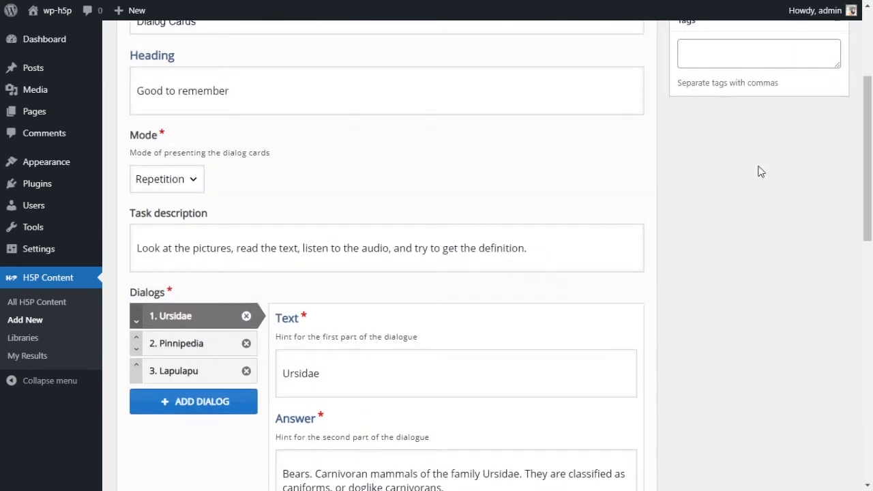
click(202, 181)
click(180, 204)
scroll(464, 245, down, 10)
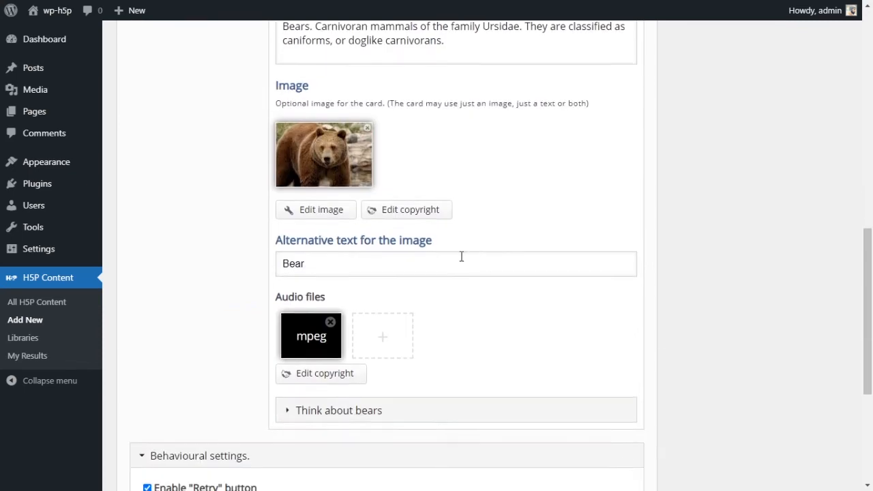
scroll(279, 288, up, 10)
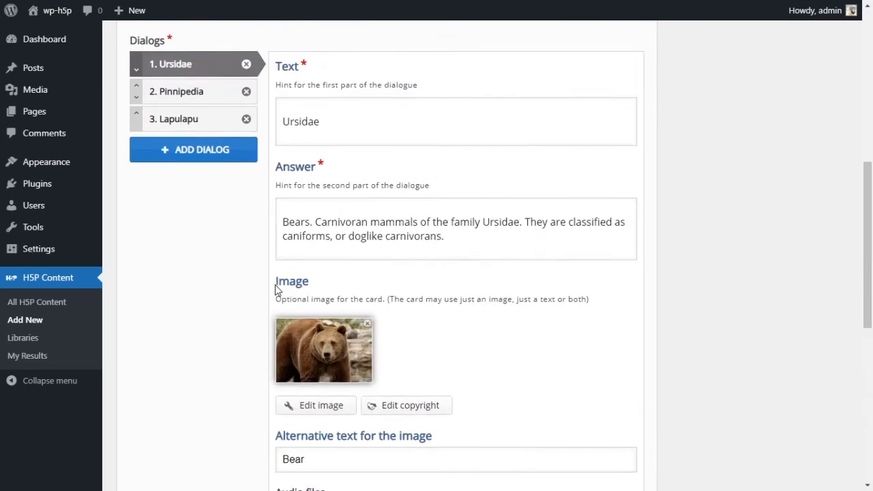
click(178, 311)
click(183, 345)
Enable scaling the text to fit inside the card in the behavioural settings.
scroll(347, 310, down, 5)
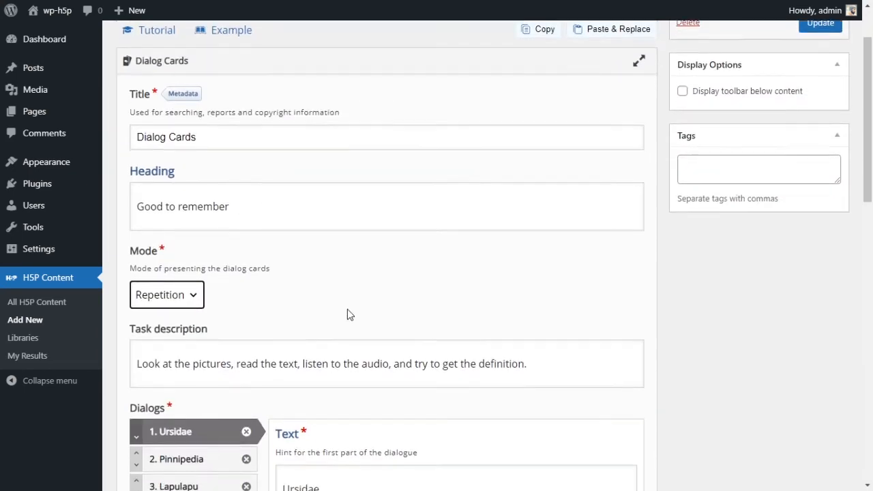
scroll(347, 313, down, 5)
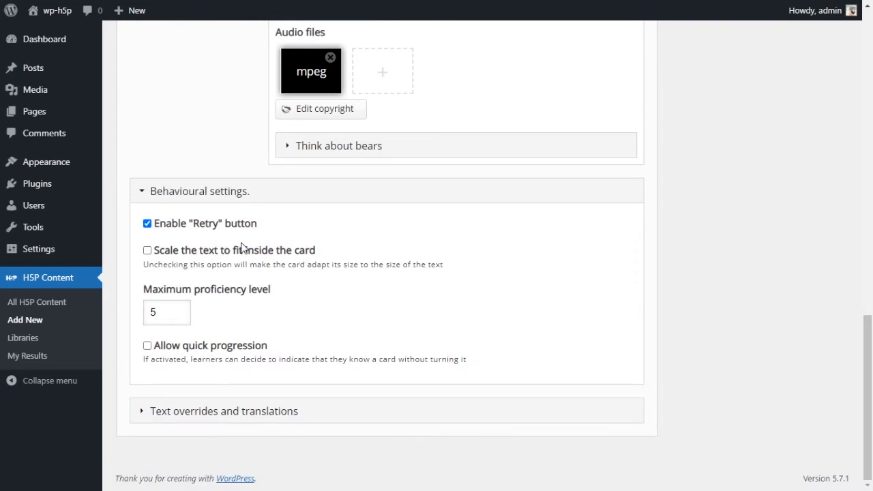
click(147, 251)
drag(158, 257, 308, 261)
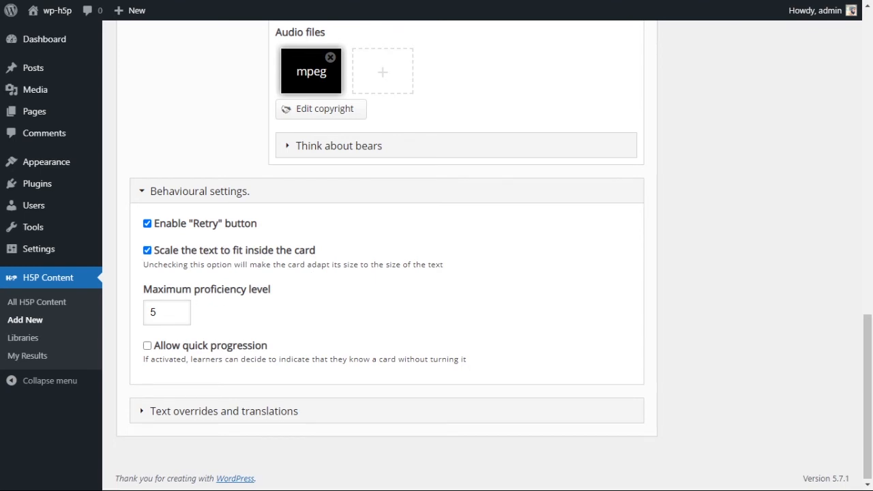
Try 0, 3 and 8 as the maximum proficiency level and restore it to 5.
drag(153, 293, 270, 304)
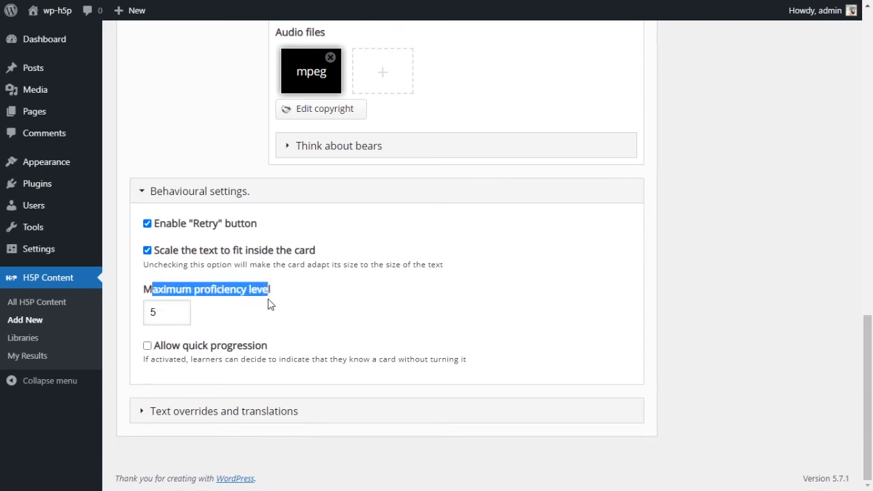
double_click(179, 316)
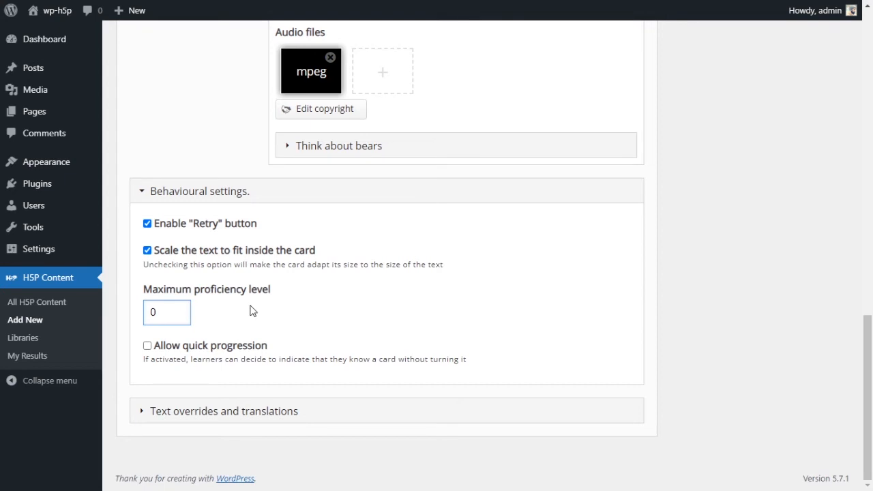
click(277, 315)
drag(172, 316, 139, 319)
text(3)
text(8)
click(253, 312)
drag(175, 315, 158, 312)
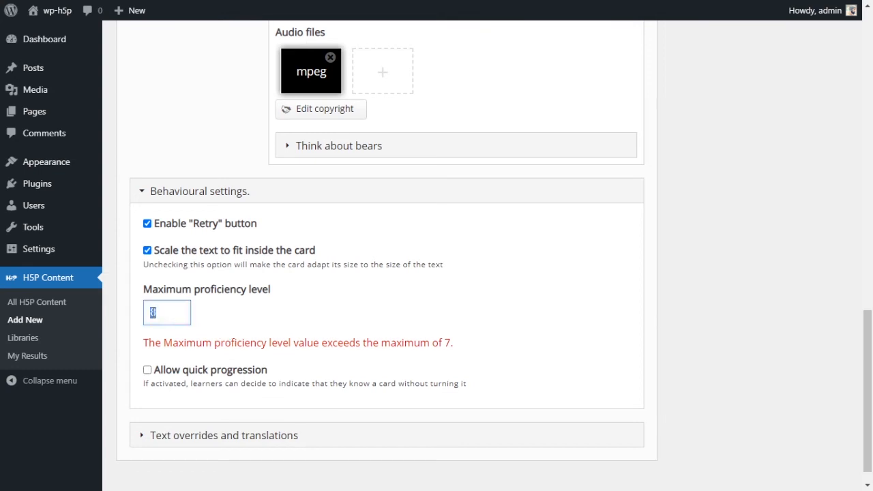
key(BackSpace)
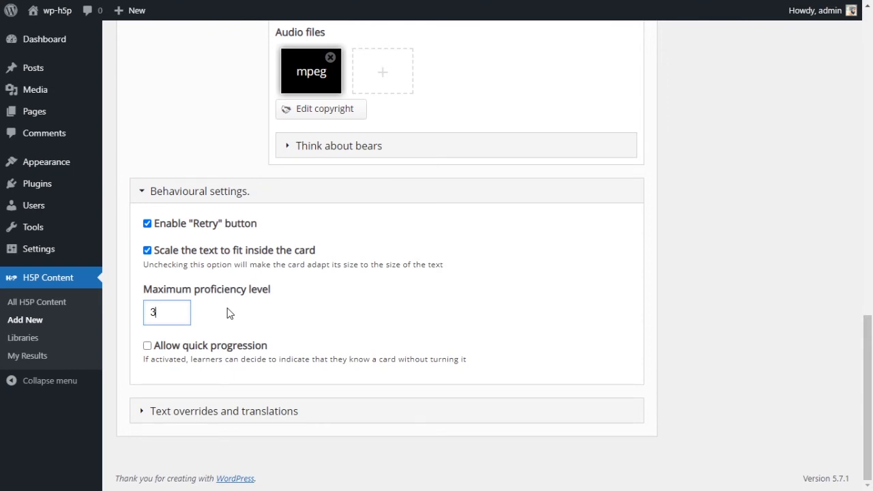
drag(180, 313, 147, 315)
text(5)
click(325, 312)
Glance at the text overrides and translations section and update the Dialog Cards activity.
click(228, 413)
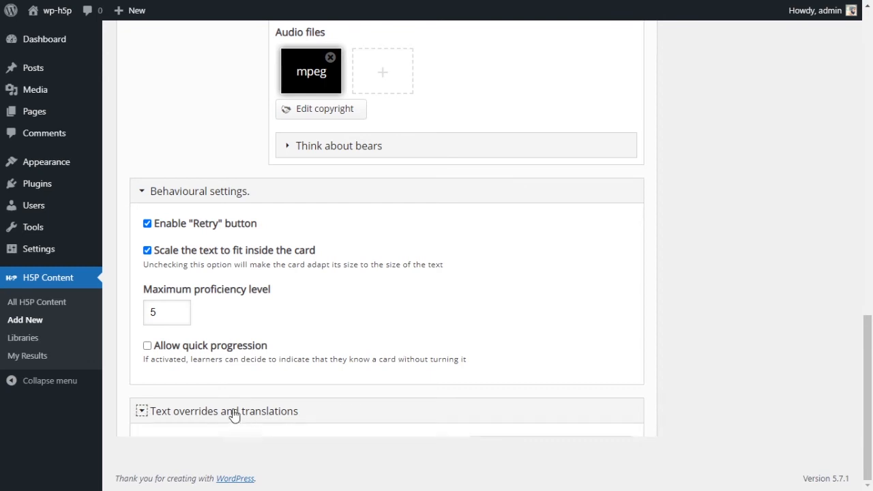
click(426, 355)
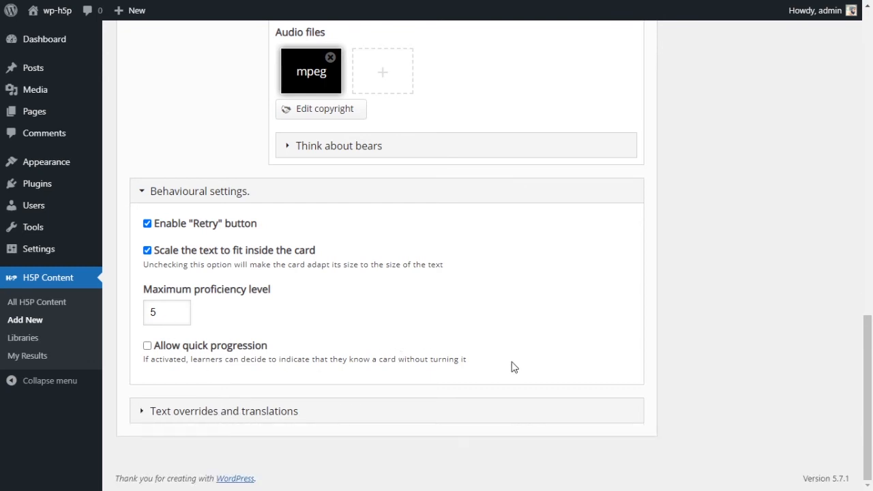
scroll(570, 360, up, 20)
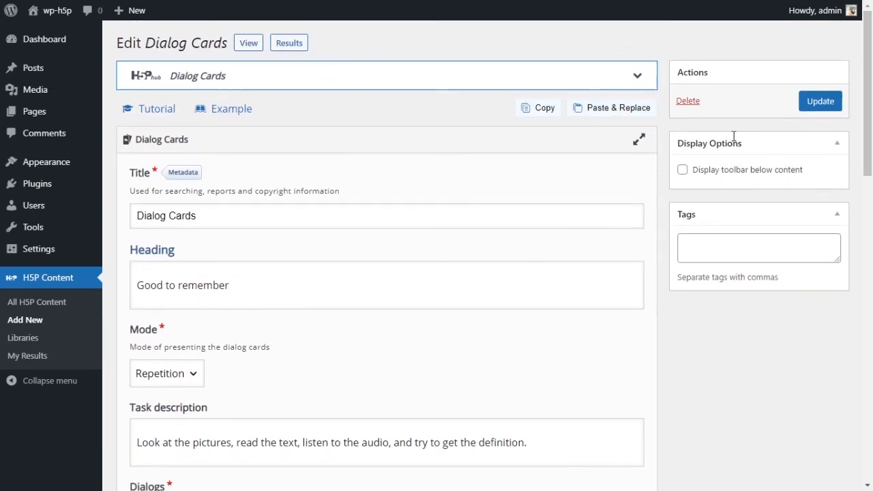
click(819, 108)
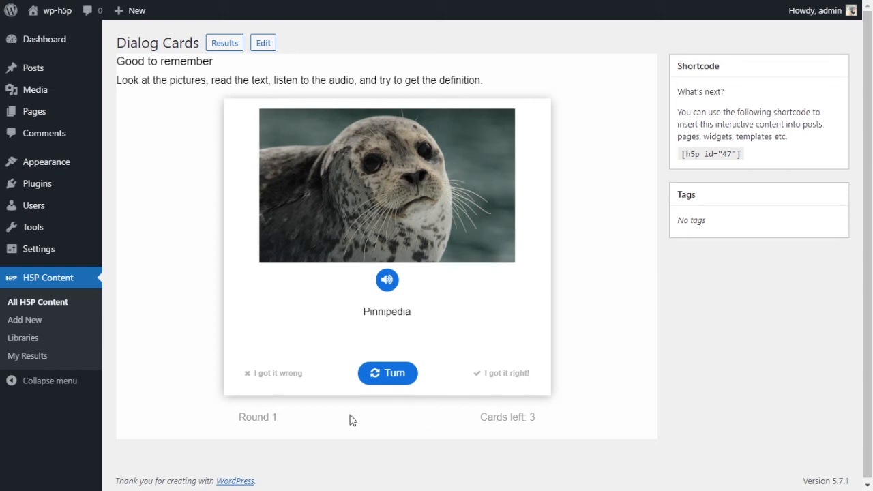
Check the round indicator below the Pinnipedia card, turn the card and read its answer.
drag(239, 418, 278, 417)
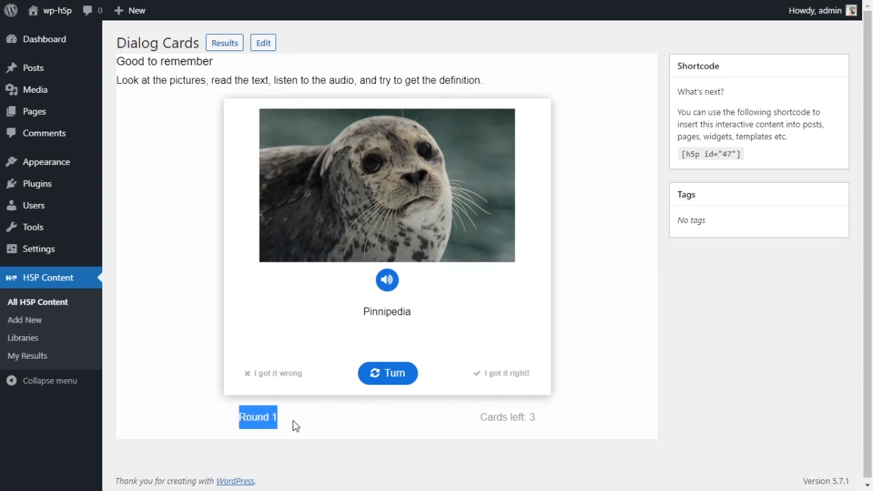
click(361, 426)
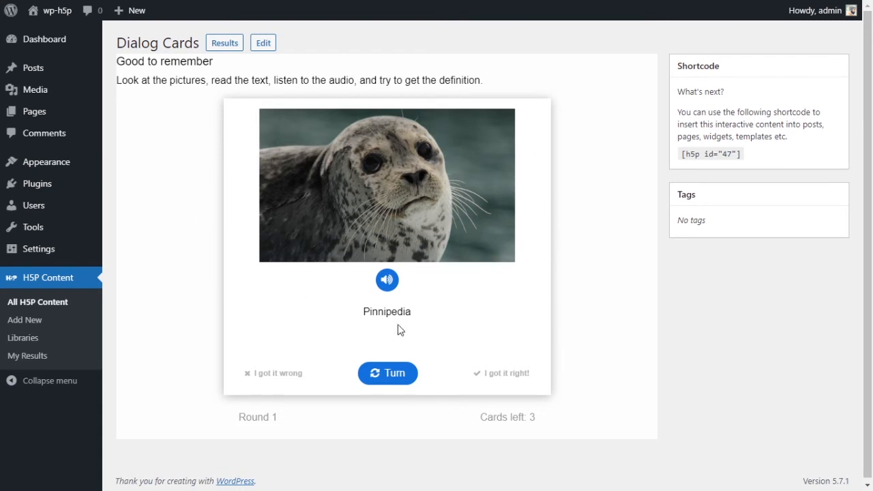
click(401, 377)
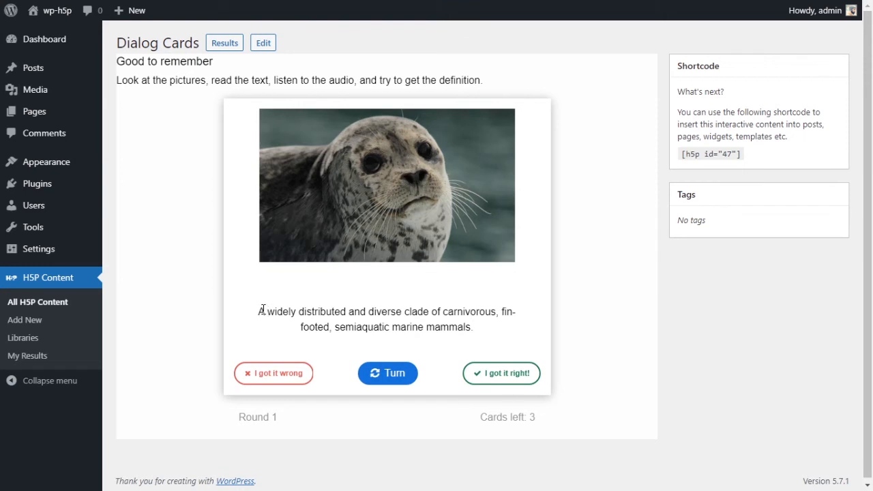
drag(263, 309, 482, 334)
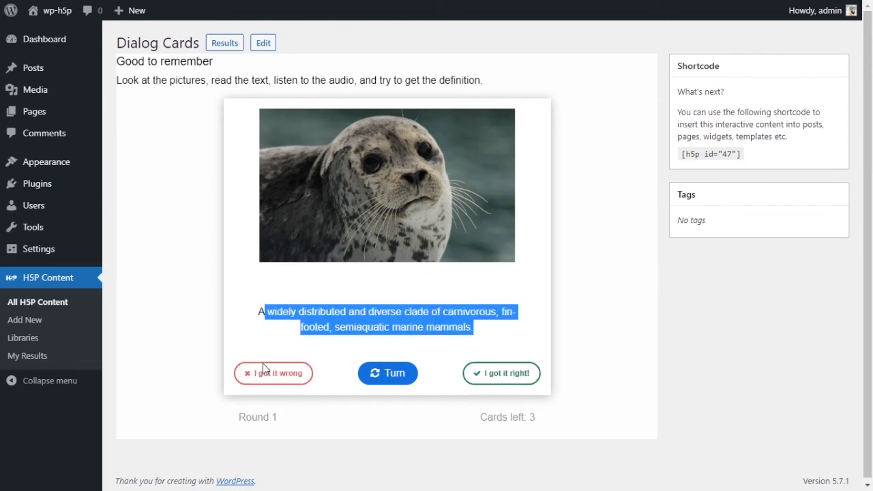
click(358, 318)
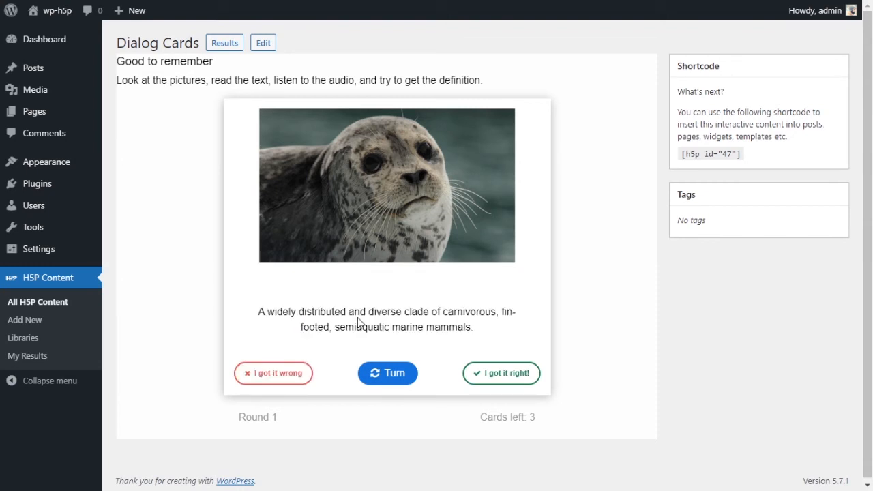
Mark the Pinnipedia card as answered right, and turn the Ursidae and Lapulapu cards and mark both as right.
click(503, 380)
click(391, 374)
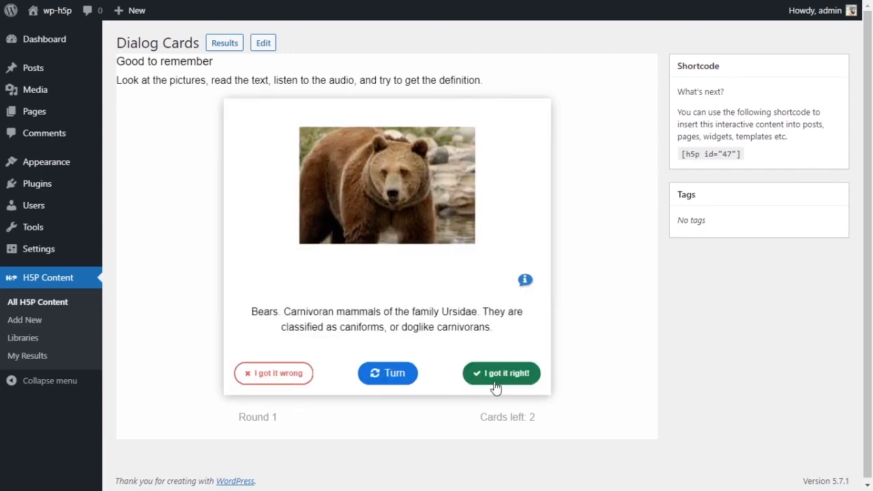
click(496, 387)
click(398, 377)
click(489, 372)
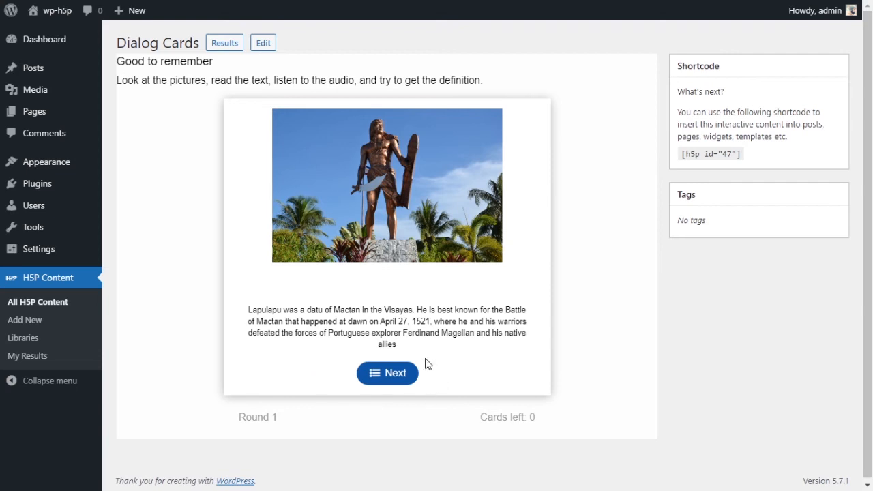
Open the round 1 summary and read its card results and the overall score section.
click(382, 374)
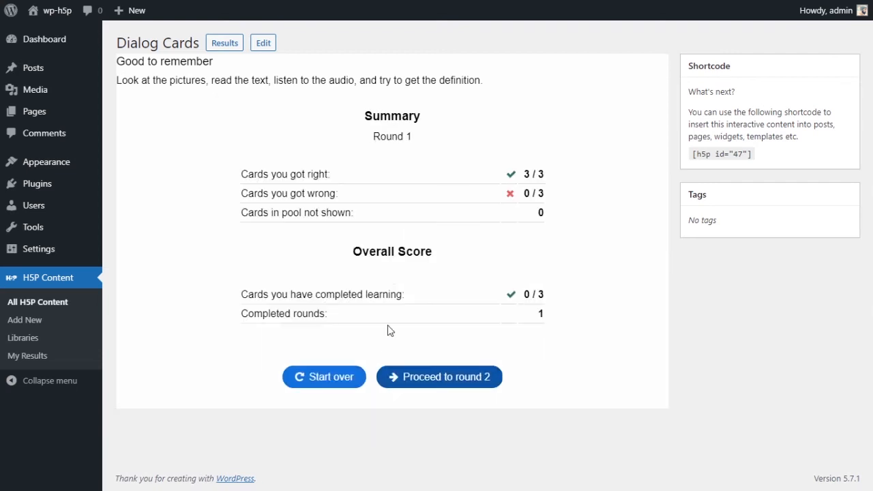
drag(366, 116, 433, 127)
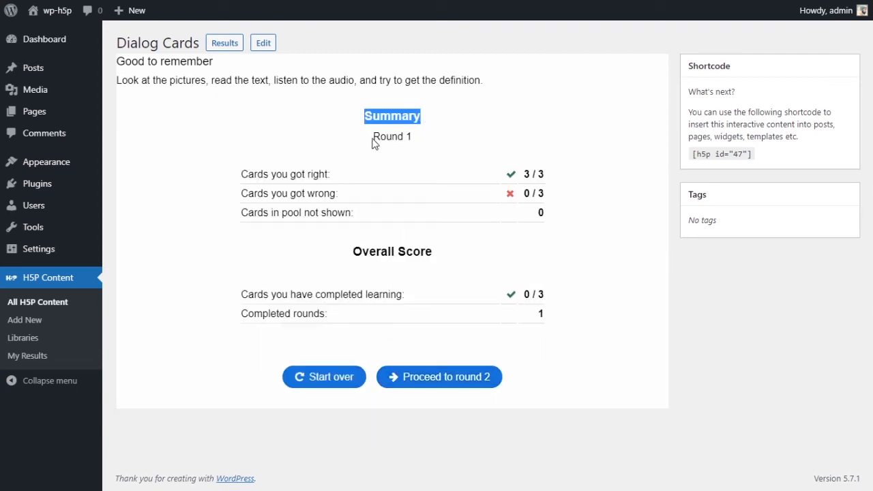
drag(374, 138, 413, 138)
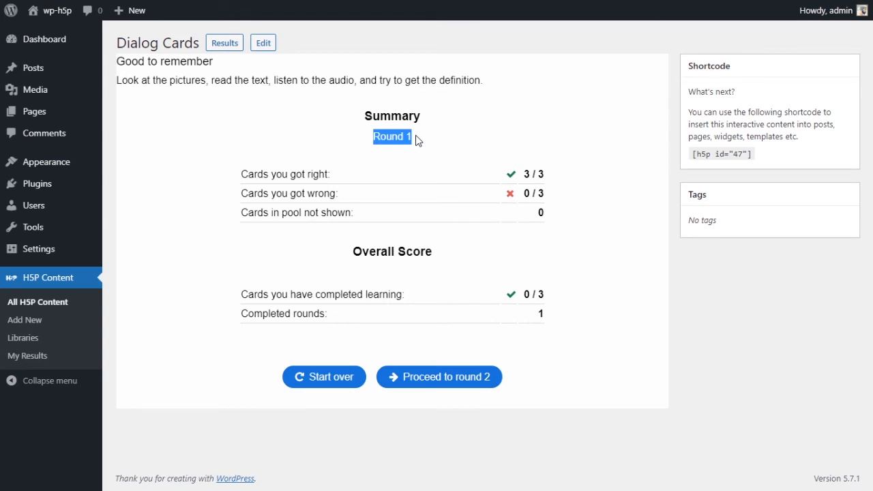
drag(271, 174, 498, 172)
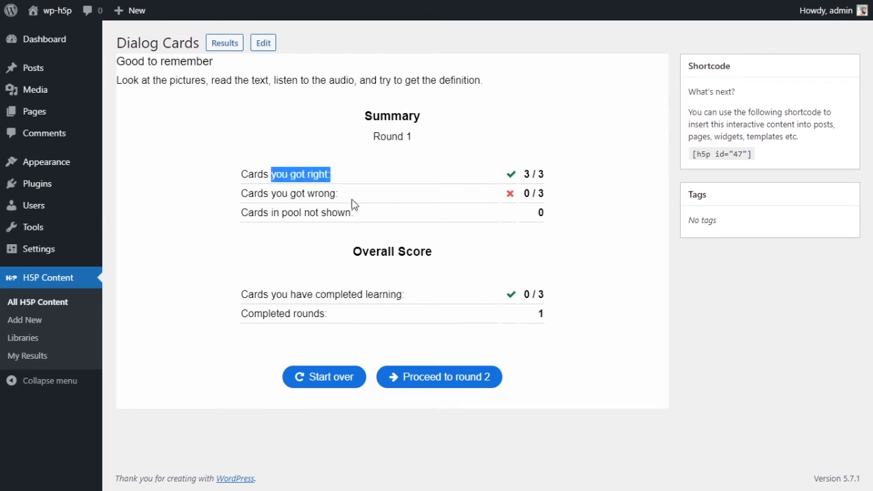
click(277, 198)
drag(277, 197, 535, 193)
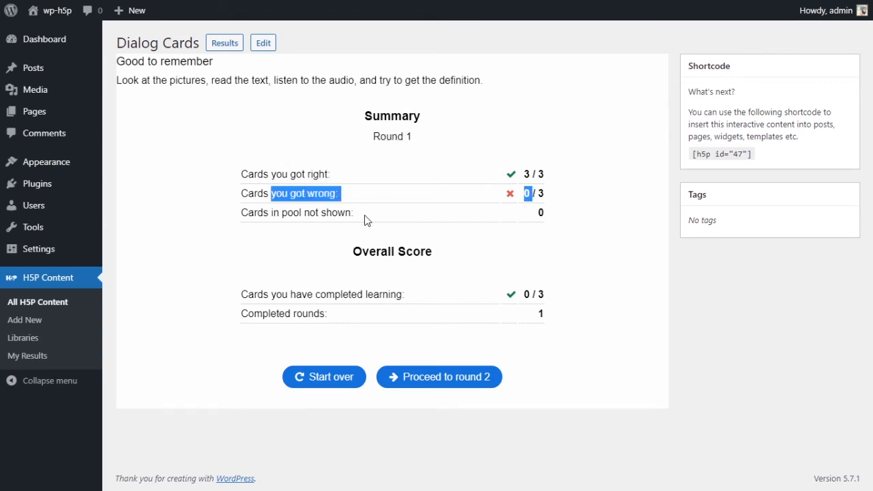
drag(271, 212, 499, 217)
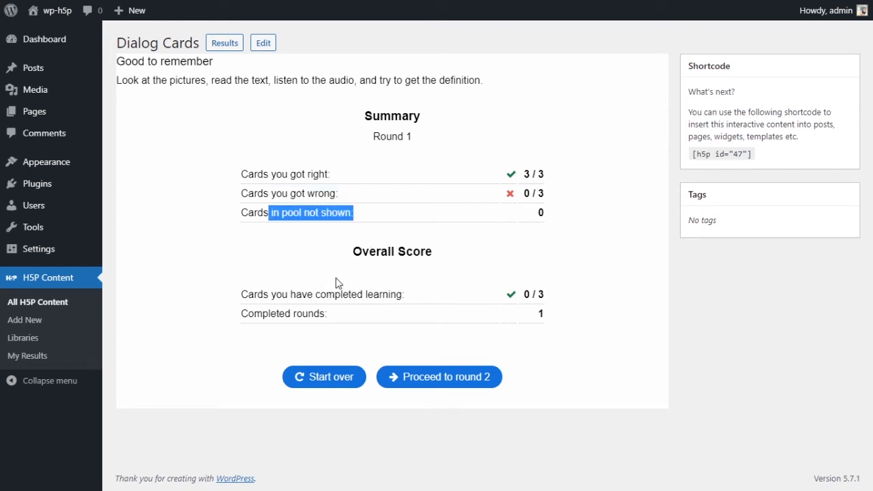
drag(349, 254, 503, 269)
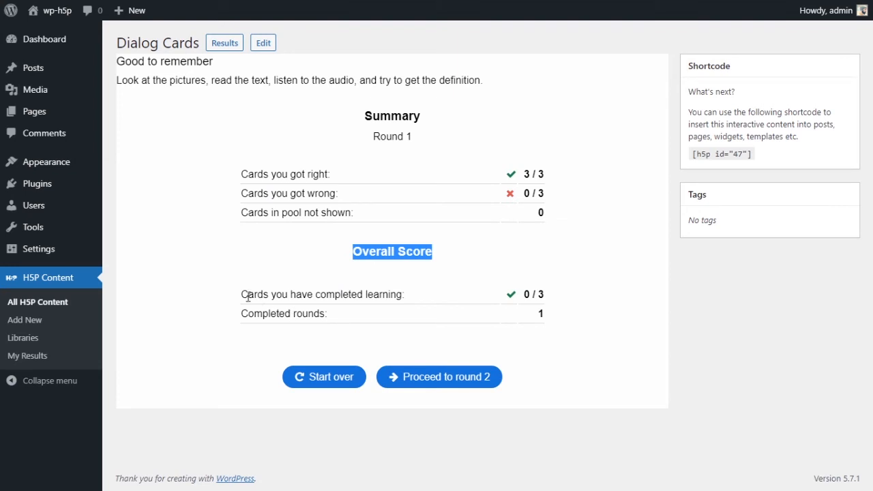
drag(242, 294, 413, 297)
mouse_move(523, 295)
mouse_down()
mouse_move(546, 299)
mouse_move(541, 310)
mouse_move(529, 295)
mouse_up()
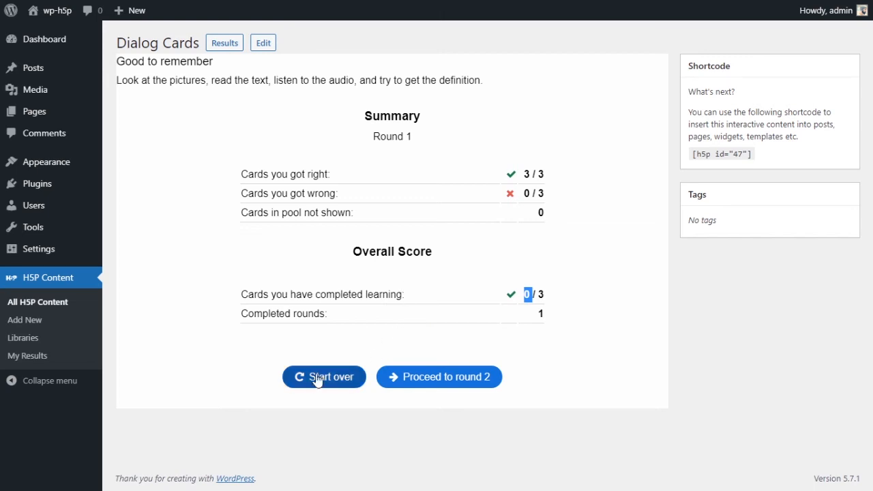
Play round 2, marking all three turned cards as right, and check the overall score in its summary.
click(455, 379)
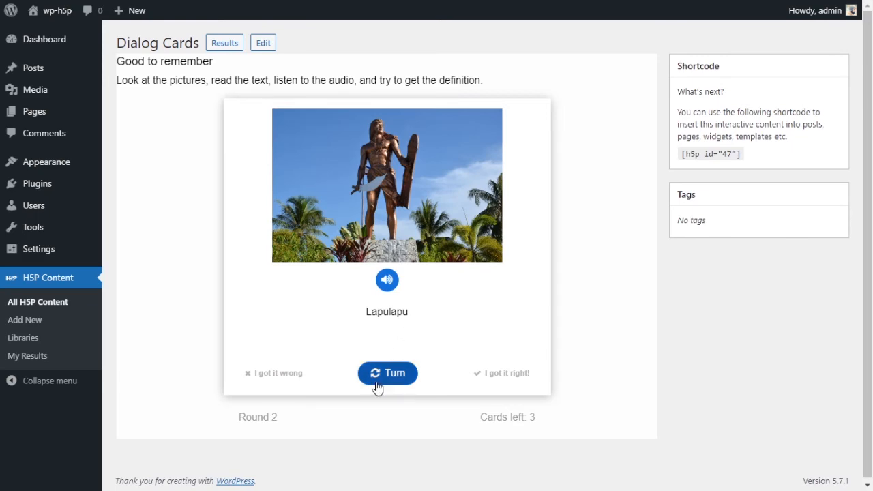
click(376, 373)
click(497, 374)
click(388, 379)
click(500, 375)
click(396, 376)
click(486, 376)
click(396, 380)
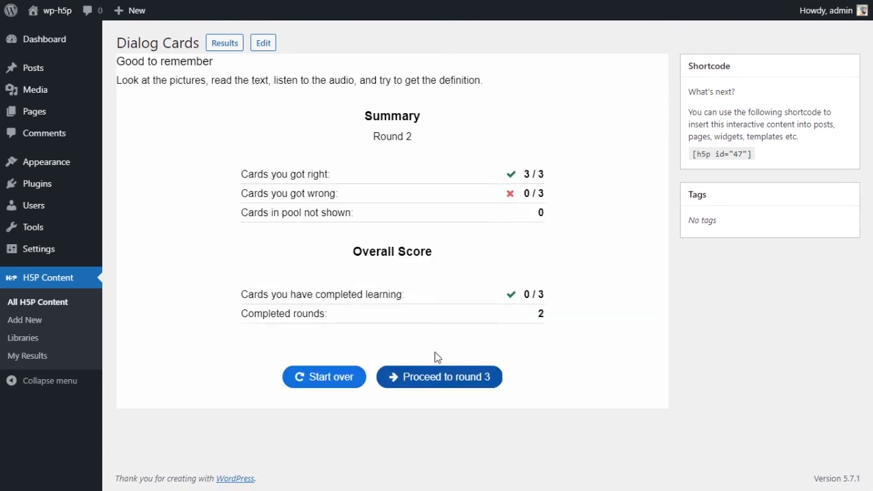
drag(524, 294, 542, 307)
click(542, 310)
drag(271, 314, 517, 323)
click(499, 316)
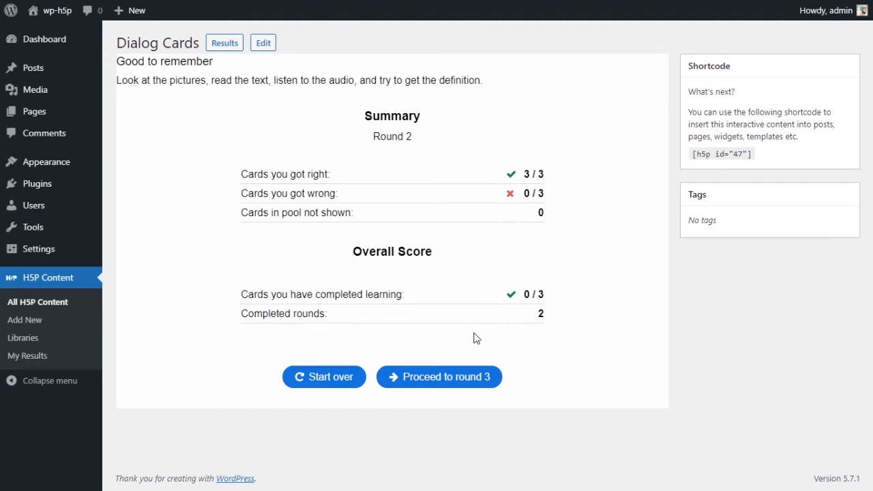
Proceed to round 3, turn each card and mark it as right, and check the completed-learning score in the summary.
click(455, 377)
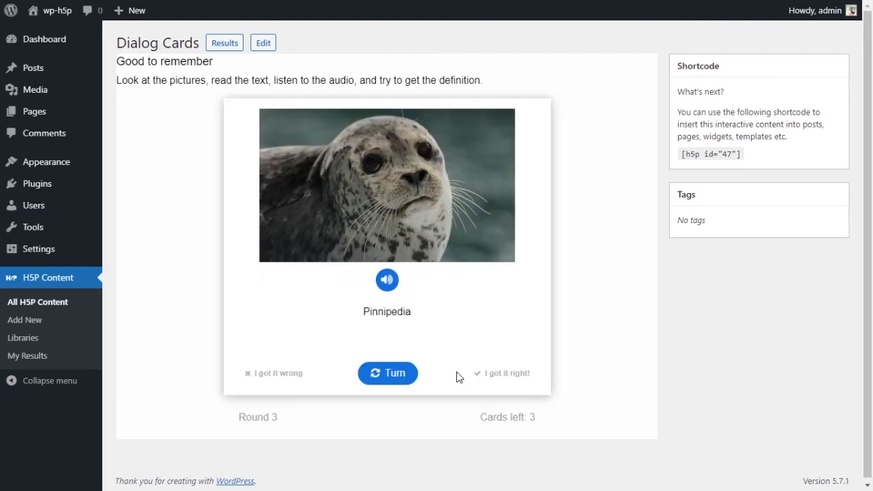
click(398, 386)
click(504, 379)
click(377, 377)
click(513, 371)
click(456, 373)
click(503, 376)
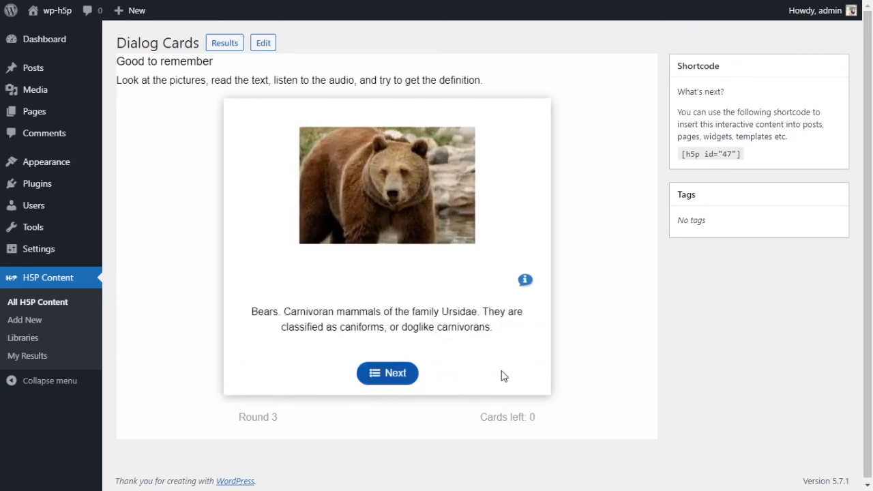
click(403, 386)
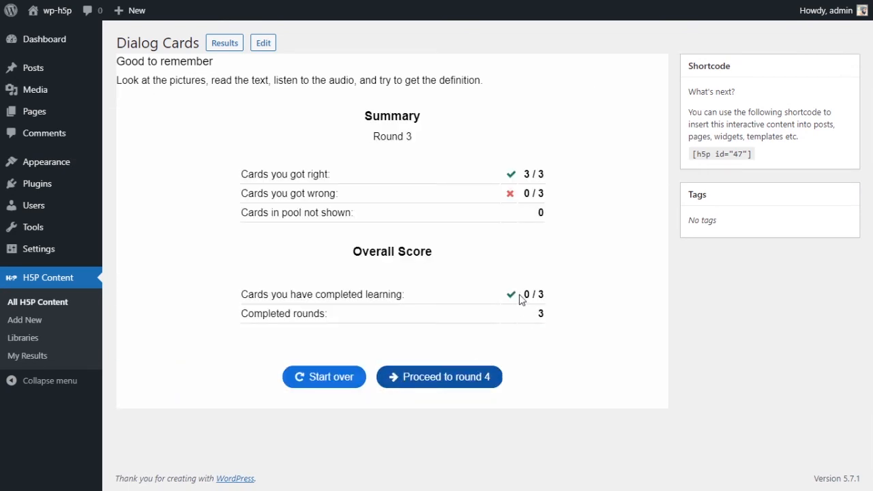
drag(523, 294, 553, 301)
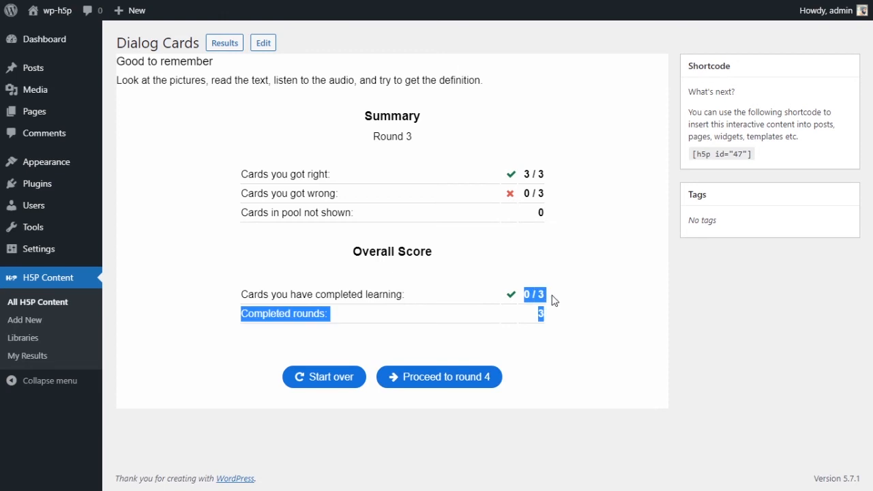
Proceed to round 4, turn all three cards and mark each one as answered right.
click(462, 377)
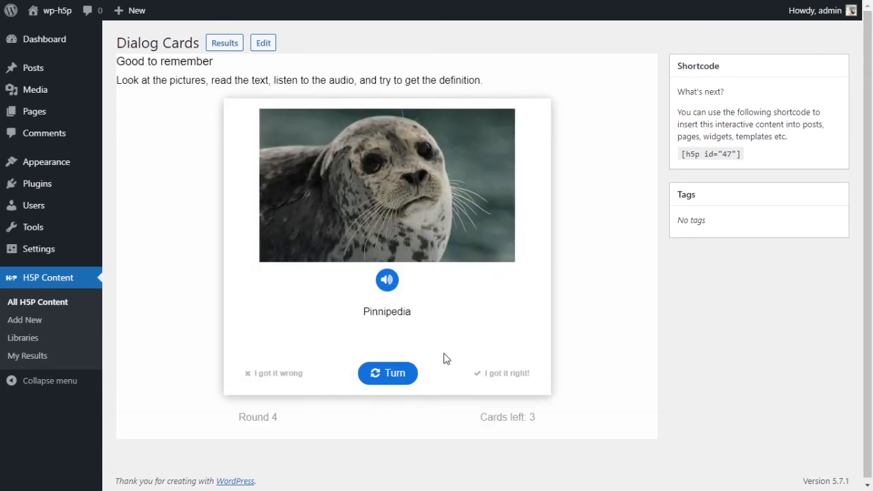
click(399, 380)
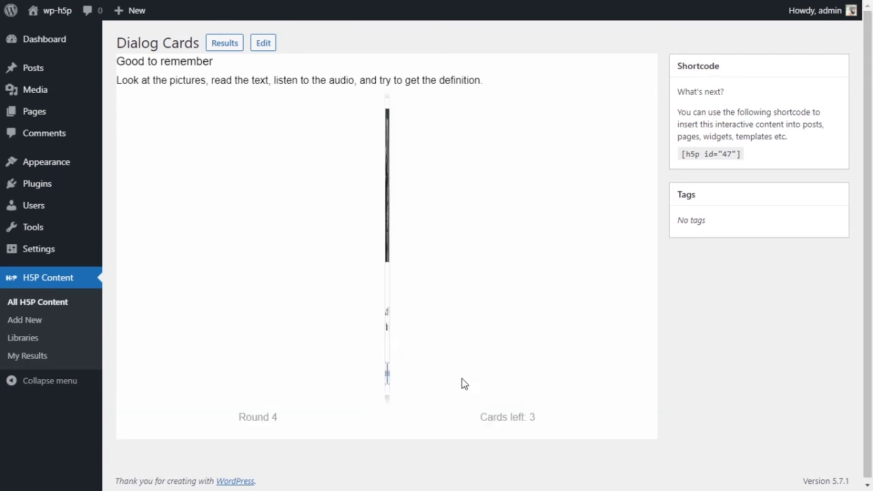
click(369, 377)
click(481, 379)
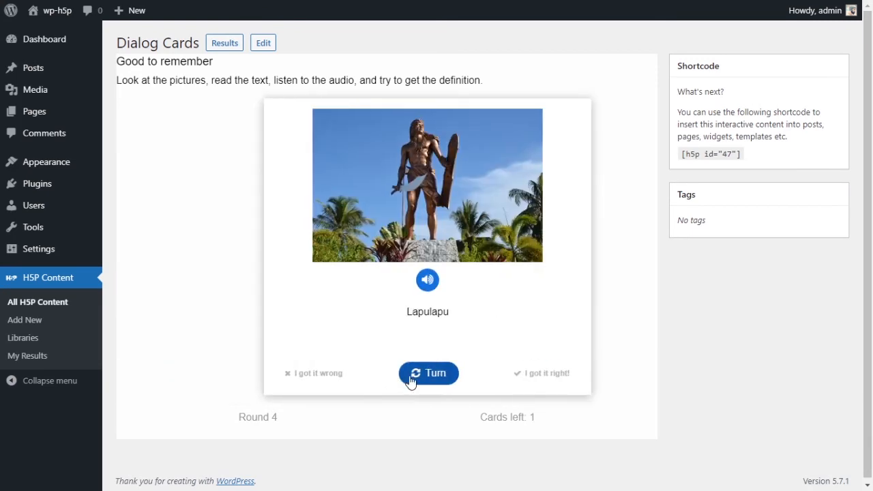
click(358, 378)
click(490, 378)
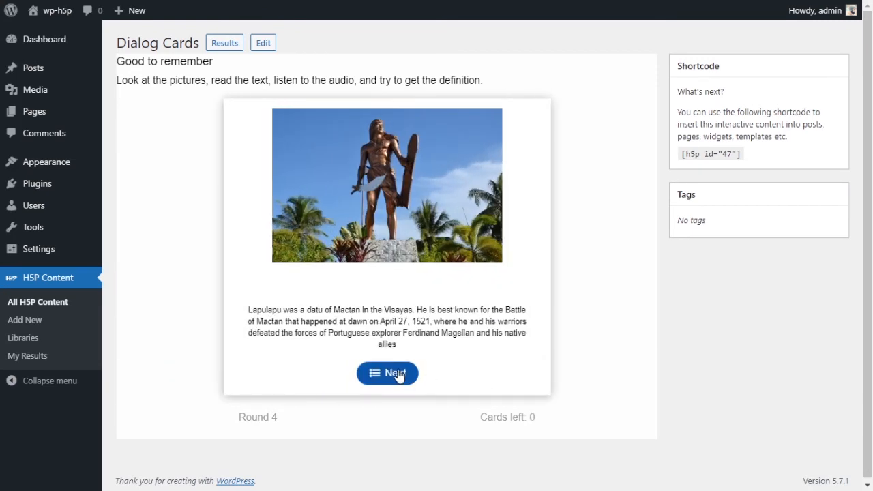
Open the round 4 summary and examine the cards right and wrong, completed learning and completed rounds.
click(400, 374)
drag(522, 294, 543, 298)
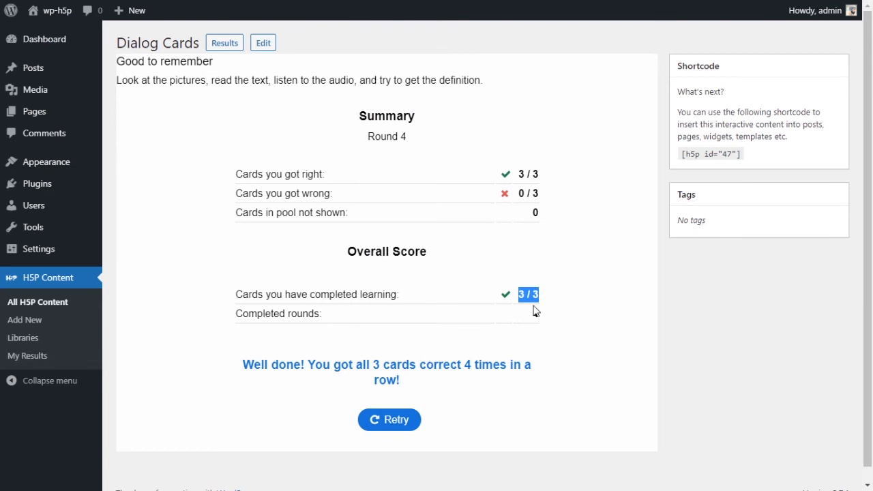
double_click(523, 294)
drag(543, 299, 542, 299)
click(529, 294)
drag(519, 194, 526, 194)
click(543, 264)
triple_click(539, 318)
double_click(537, 315)
click(536, 311)
click(541, 297)
drag(521, 294, 536, 294)
drag(517, 295, 550, 299)
click(544, 298)
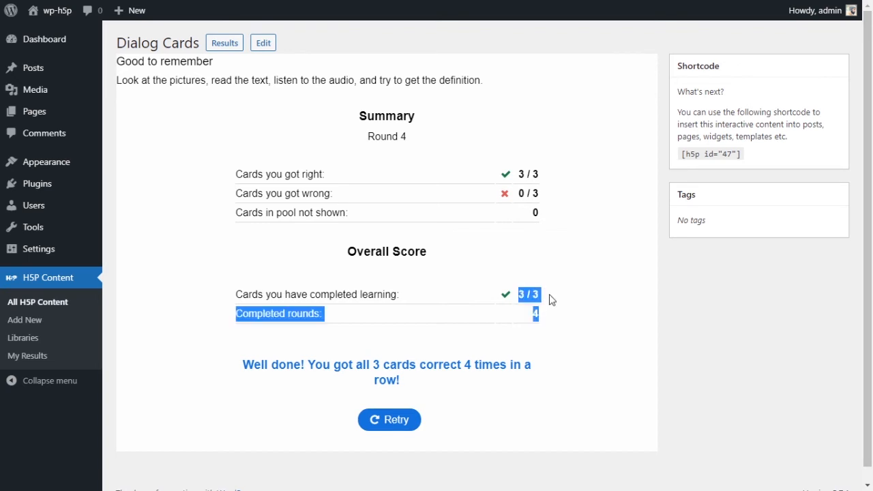
click(542, 297)
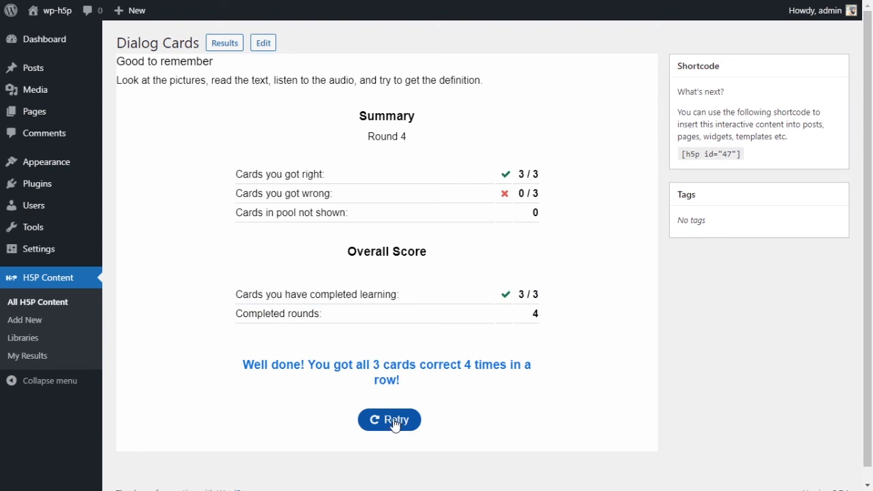
drag(365, 141, 527, 355)
click(527, 356)
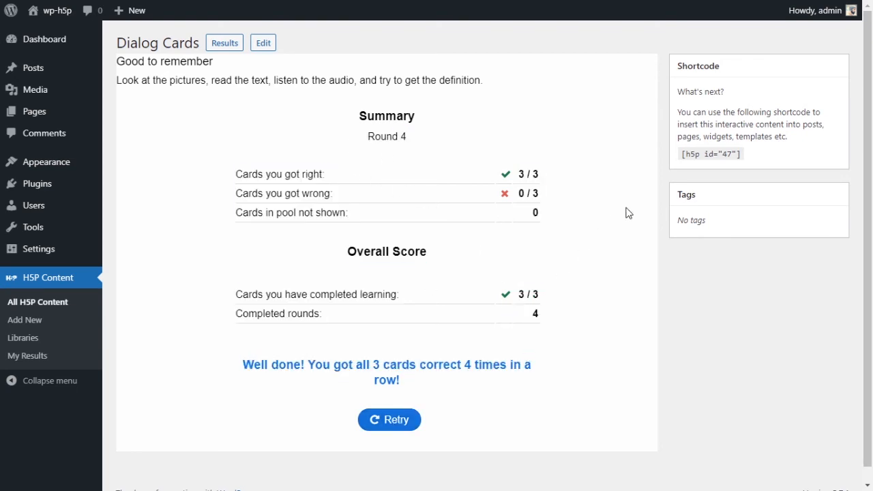
Copy the Dialog Cards activity's shortcode [h5p id="47"].
click(701, 154)
drag(683, 154, 744, 162)
key(ctrl+c)
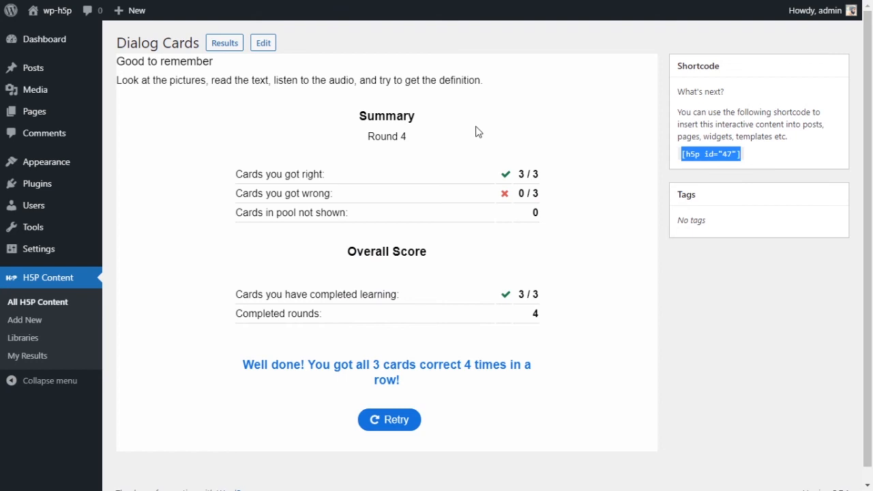
Start a new post and title it "#21 Dialog Cards".
mouse_move(72, 117)
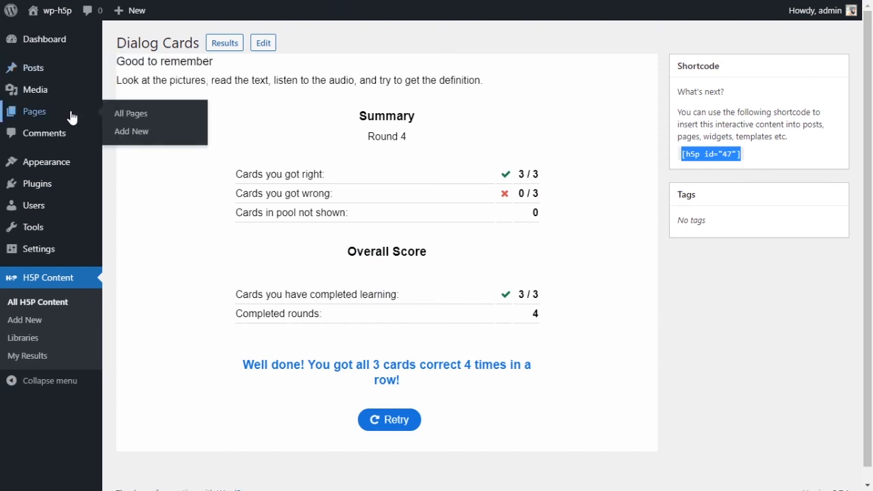
mouse_move(61, 75)
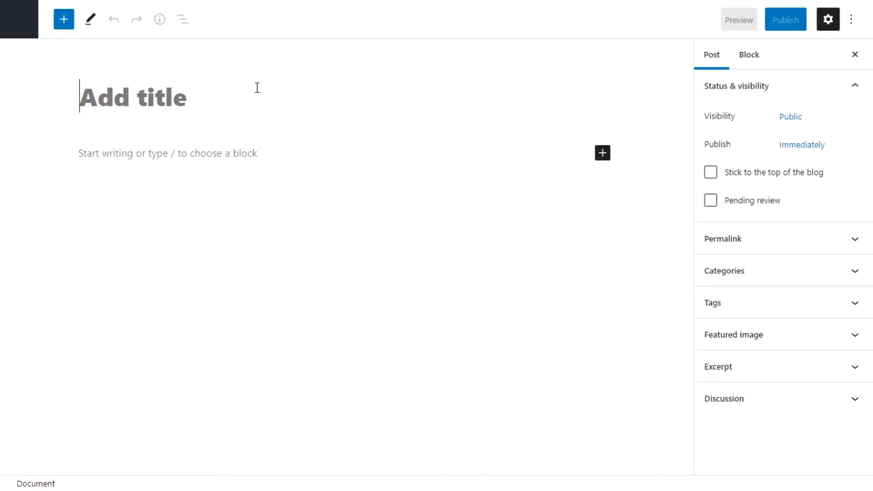
text(#21 )
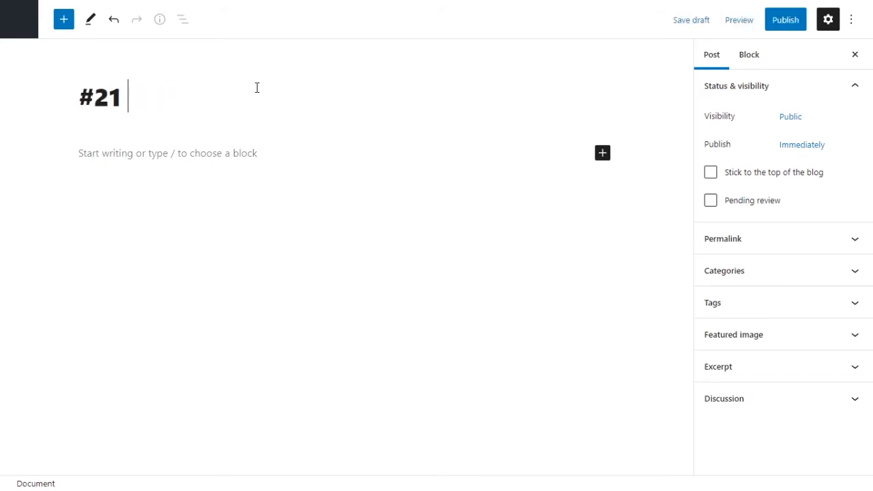
text(Dialog C)
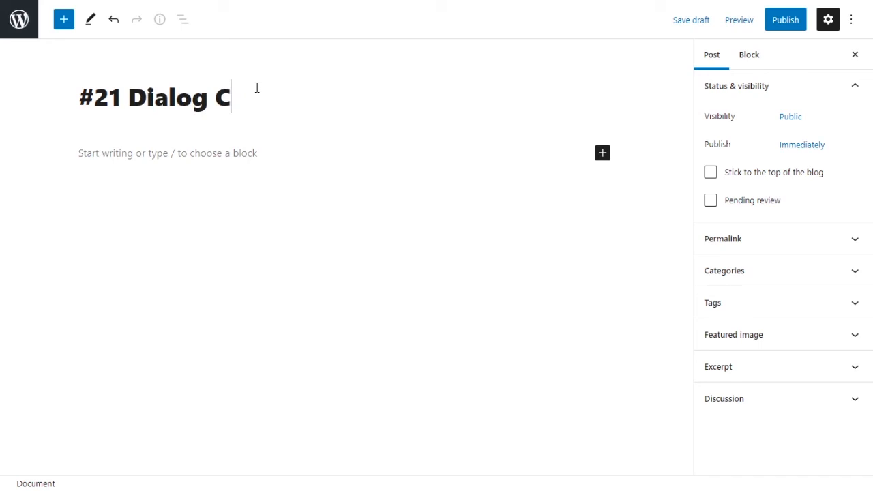
text(ardds)
click(273, 100)
key(BackSpace)
Add a Shortcode block to the post and paste [h5p id="47"] into it.
click(603, 155)
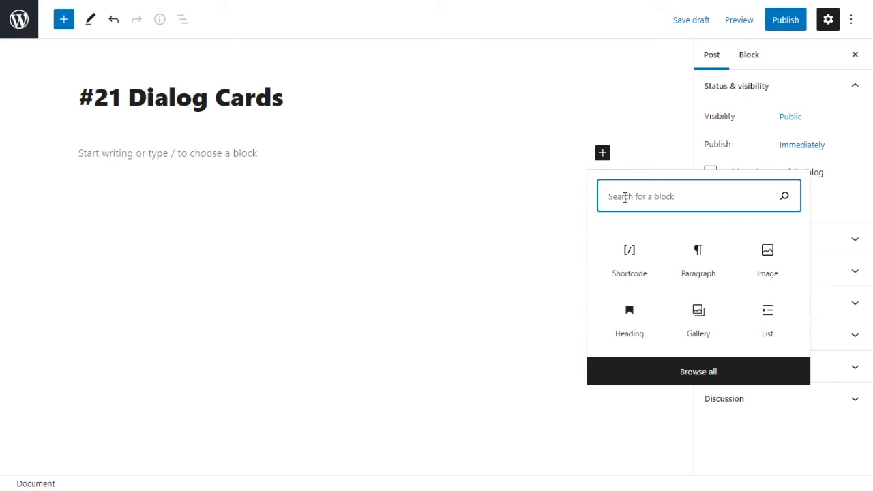
text(s)
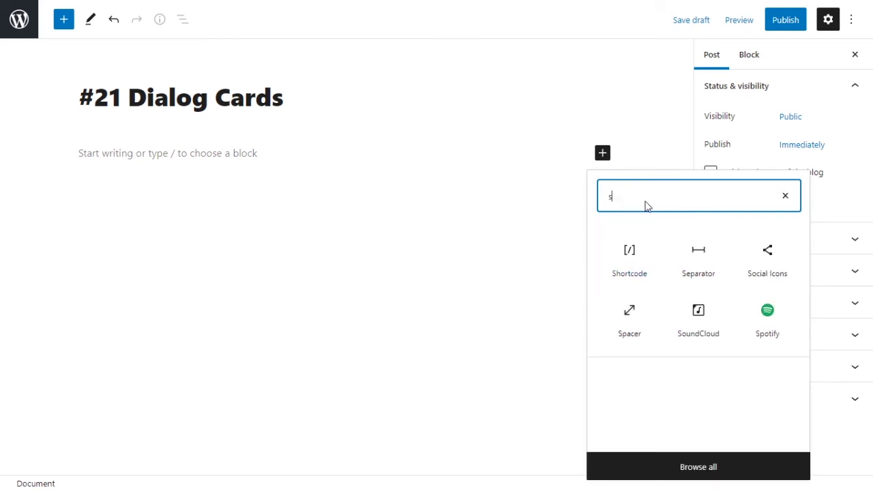
click(643, 259)
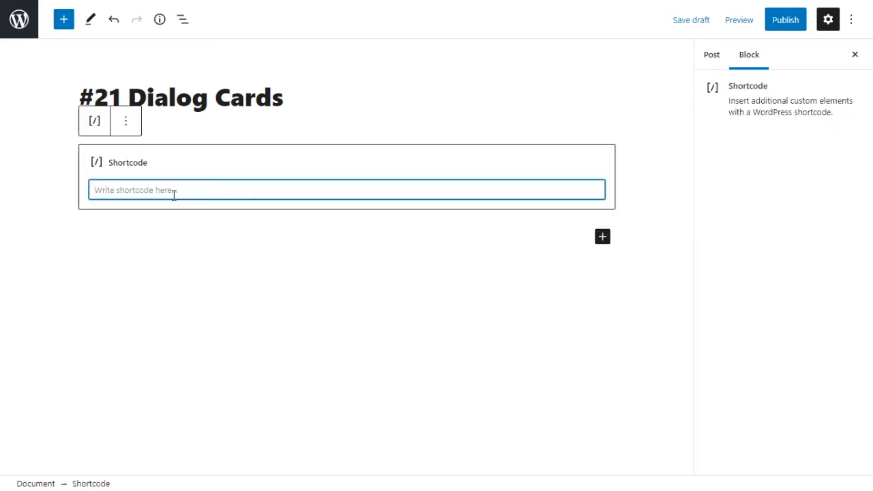
key(ctrl+v)
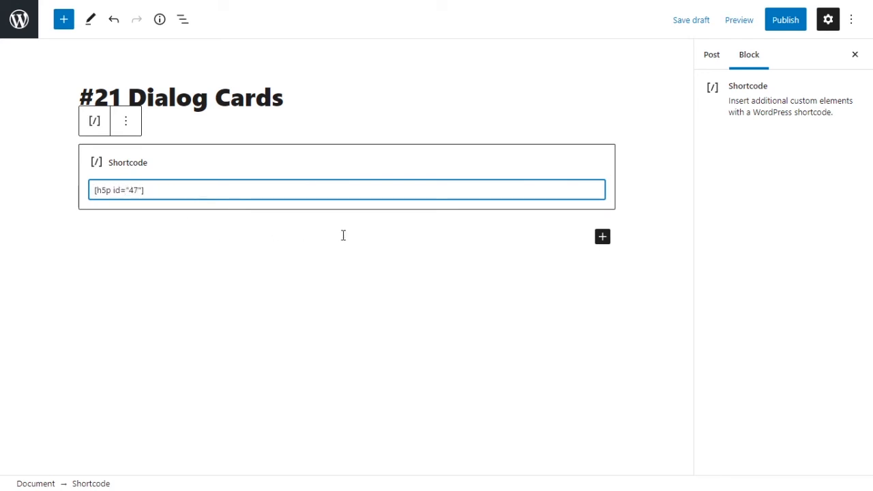
Publish the #21 Dialog Cards post and view the embedded activity on the live page.
click(796, 22)
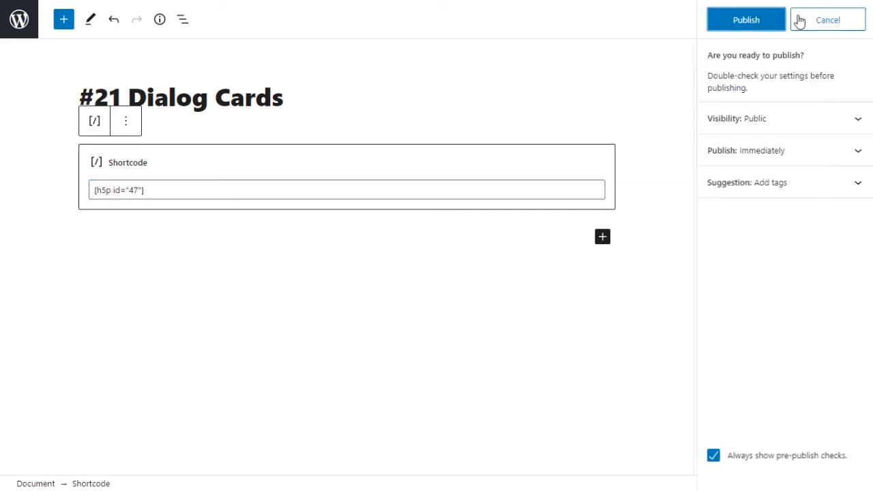
click(762, 26)
click(817, 163)
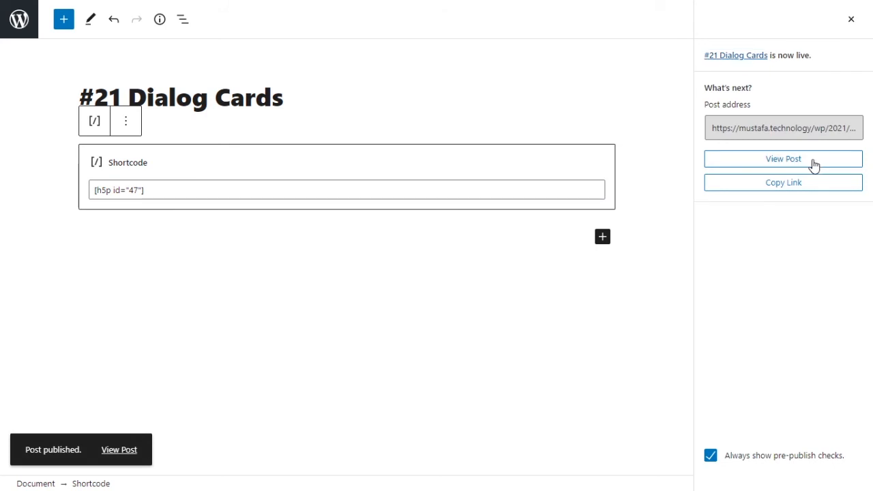
scroll(289, 161, down, 1)
scroll(291, 157, down, 2)
scroll(292, 160, up, 1)
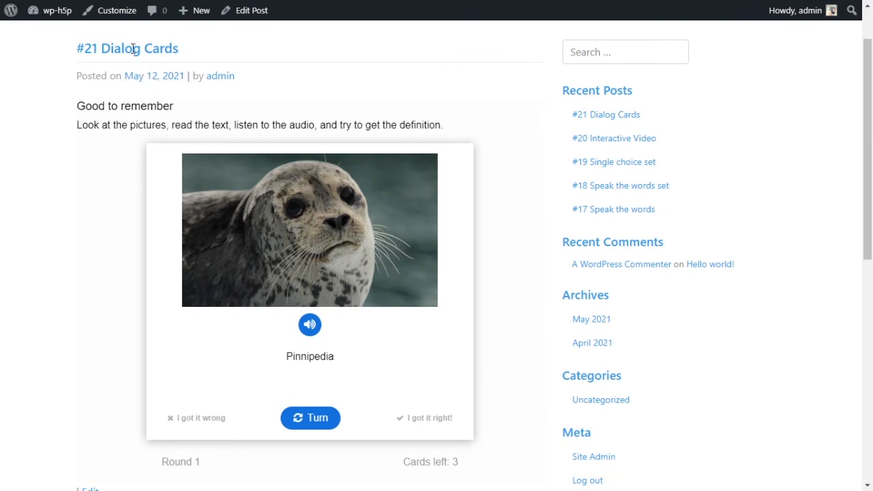
Play the audio of the Pinnipedia card in the live post, turn the card and mark it as got right.
drag(85, 108, 181, 111)
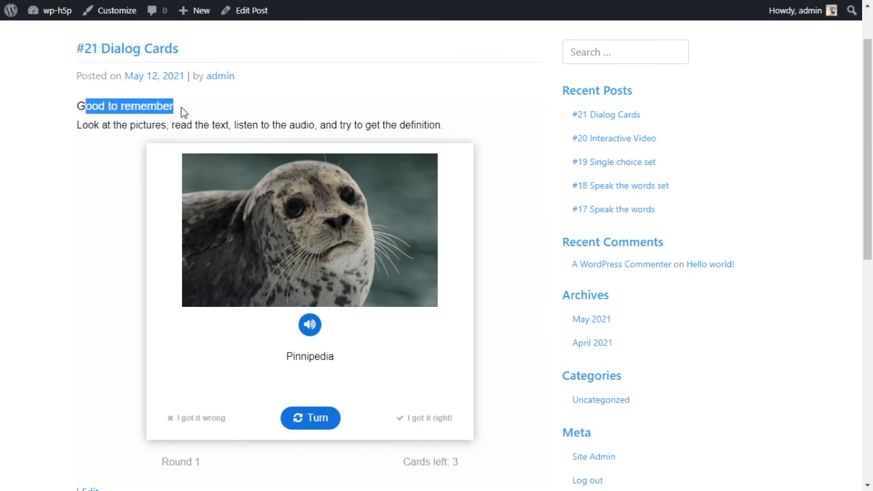
drag(83, 125, 429, 125)
click(374, 139)
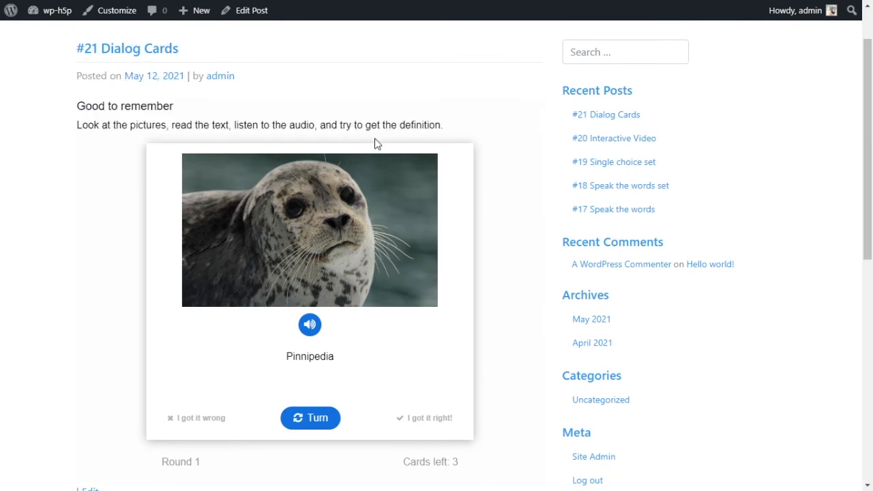
scroll(205, 96, down, 1)
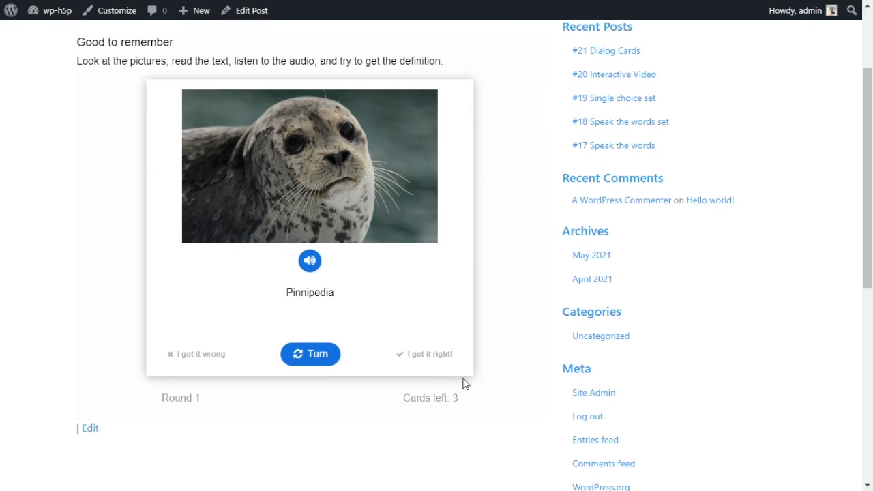
click(314, 266)
click(309, 361)
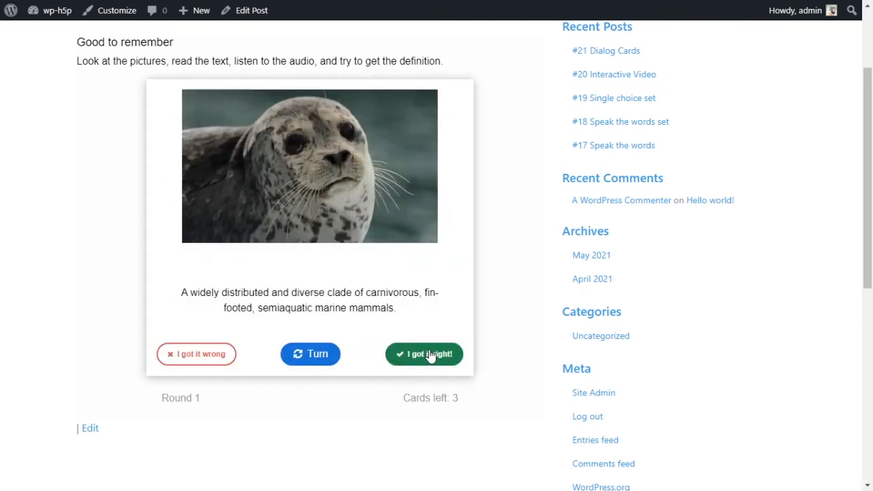
click(430, 355)
Finish round 1 by marking the second card right and the Lapulapu card wrong, and review the round summary.
click(328, 360)
click(399, 354)
click(328, 354)
click(195, 360)
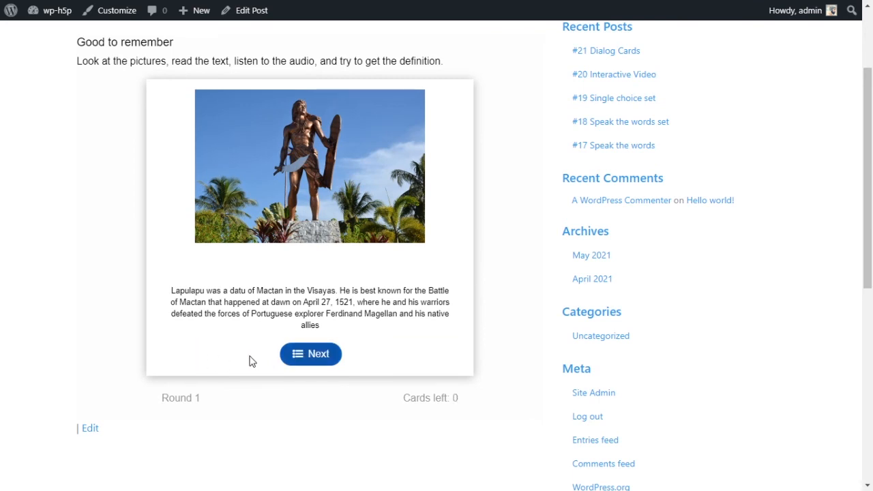
click(306, 369)
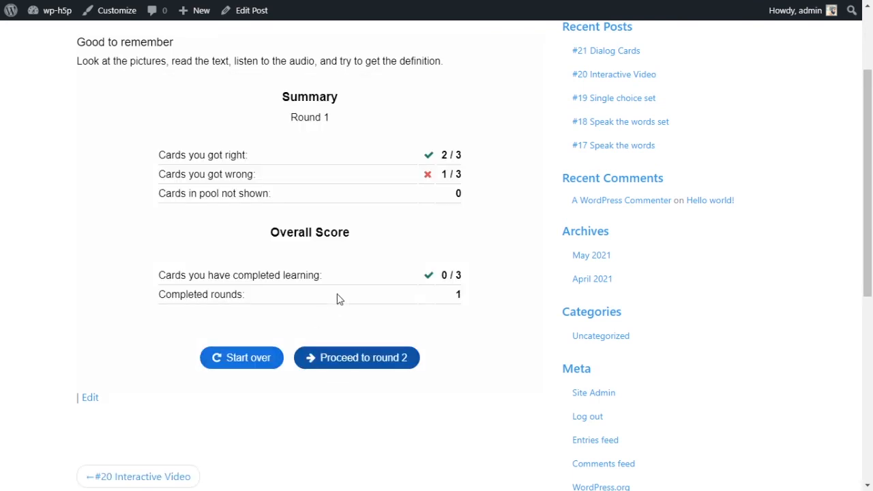
drag(442, 174, 458, 171)
click(446, 153)
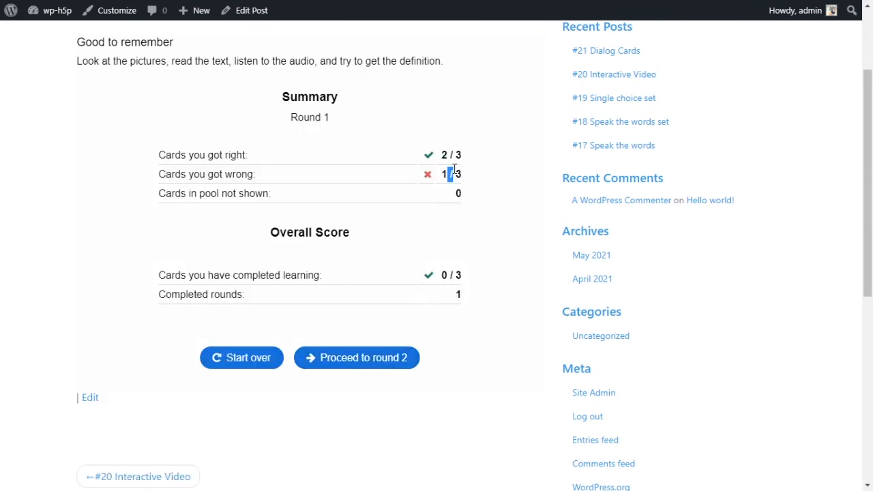
Proceed to round 2, turn both cards, mark each as got right and open the round summary.
click(380, 361)
drag(412, 399, 459, 401)
click(404, 390)
click(319, 366)
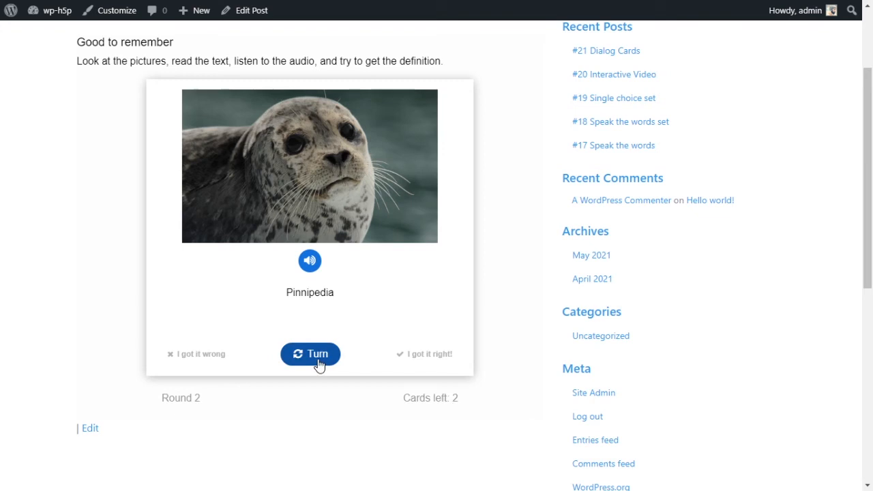
click(402, 363)
click(303, 363)
click(412, 363)
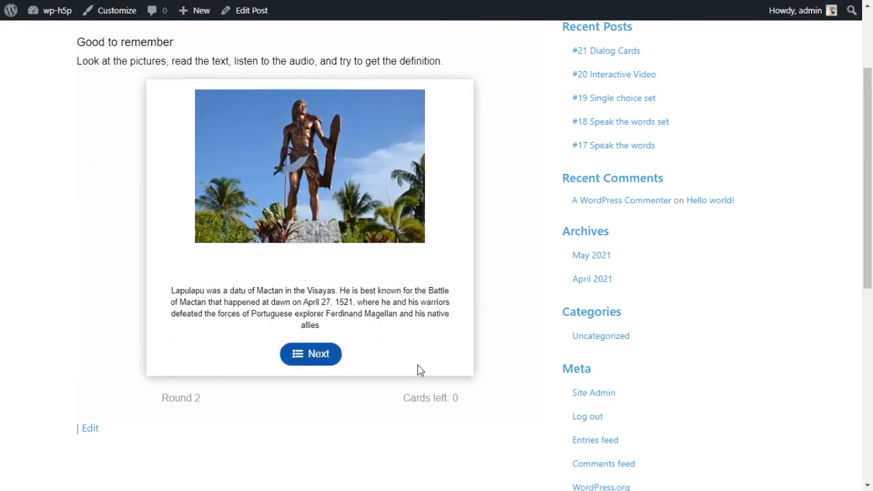
click(331, 363)
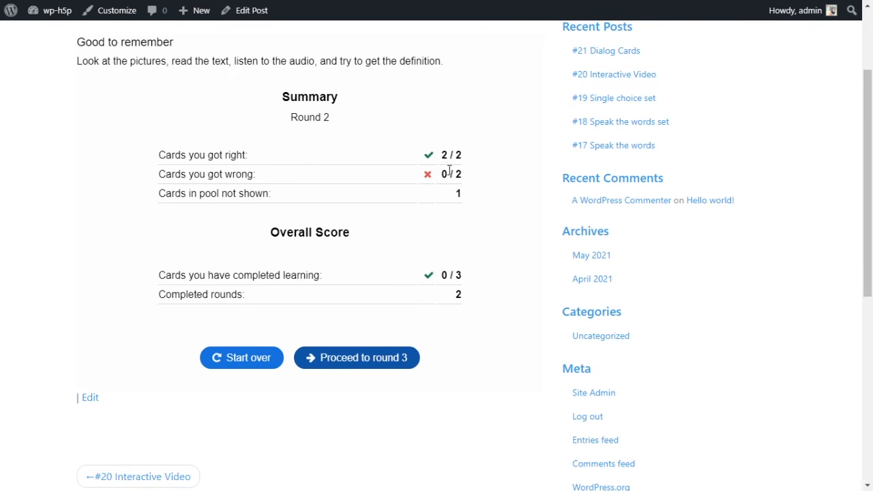
Examine the Round 2 summary, including the cards in pool not shown, and the overall score.
drag(165, 195, 264, 194)
click(463, 198)
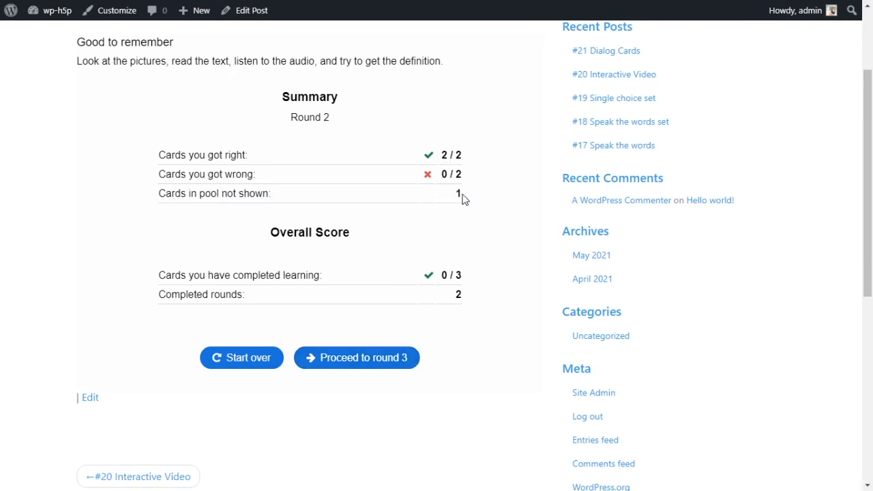
double_click(463, 199)
click(439, 251)
scroll(240, 244, up, 2)
scroll(239, 243, down, 1)
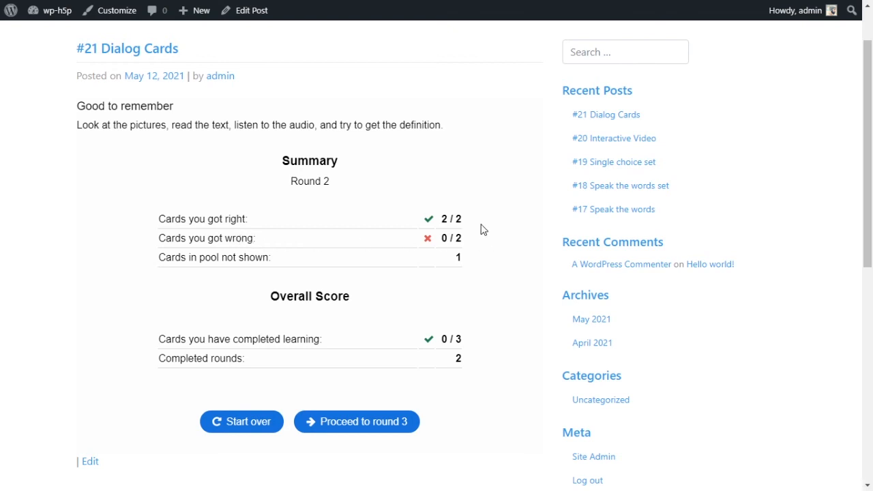
scroll(476, 302, up, 1)
scroll(476, 302, down, 2)
scroll(476, 301, up, 1)
drag(78, 106, 322, 162)
drag(408, 276, 462, 359)
click(470, 361)
drag(80, 106, 461, 369)
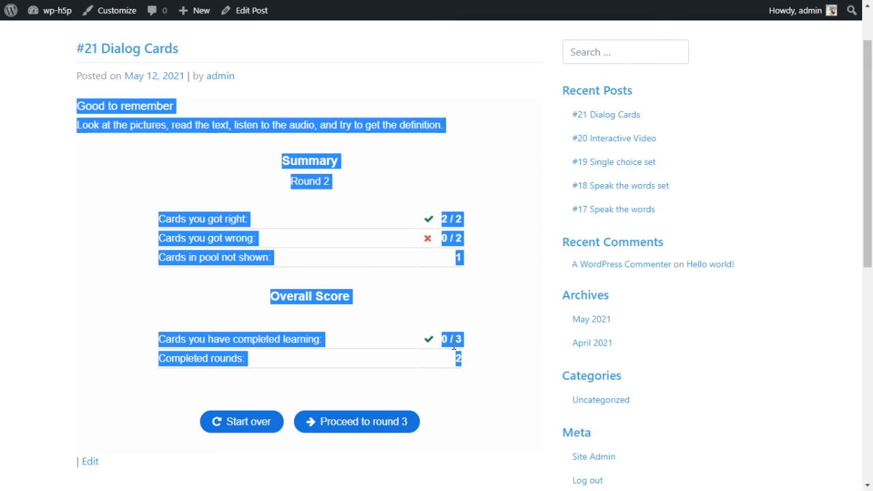
click(393, 251)
drag(176, 218, 448, 341)
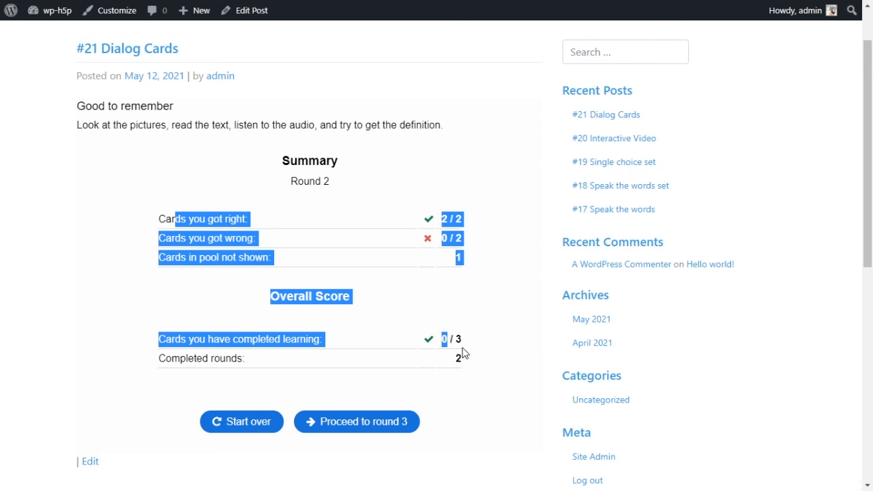
click(489, 310)
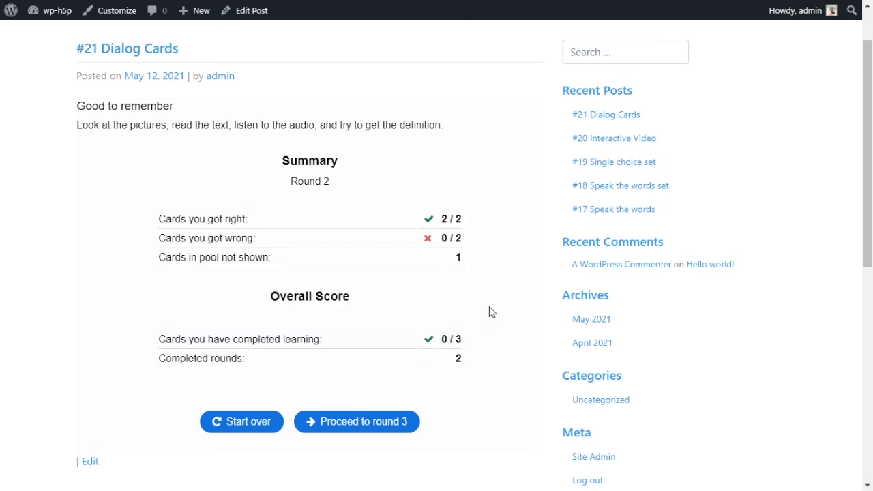